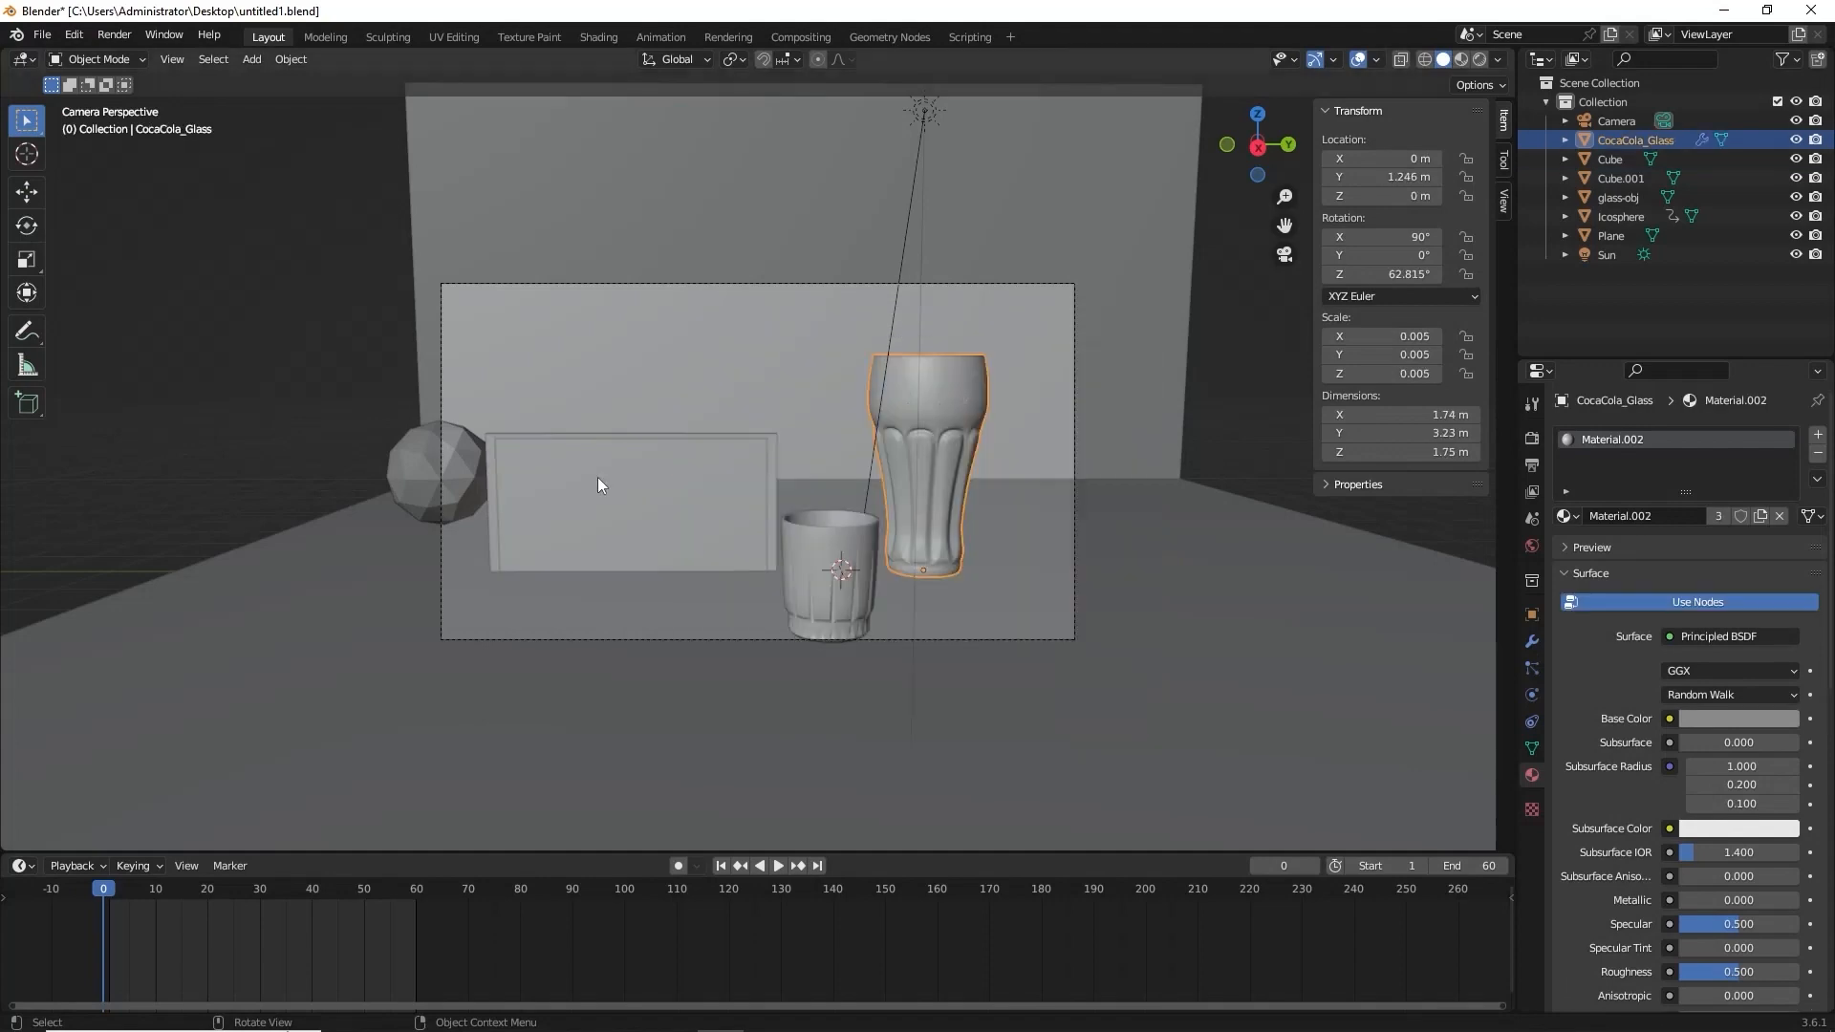
# Switch to the Shading workspace and choose Eevee as the render engine.
pyautogui.click(598, 37)
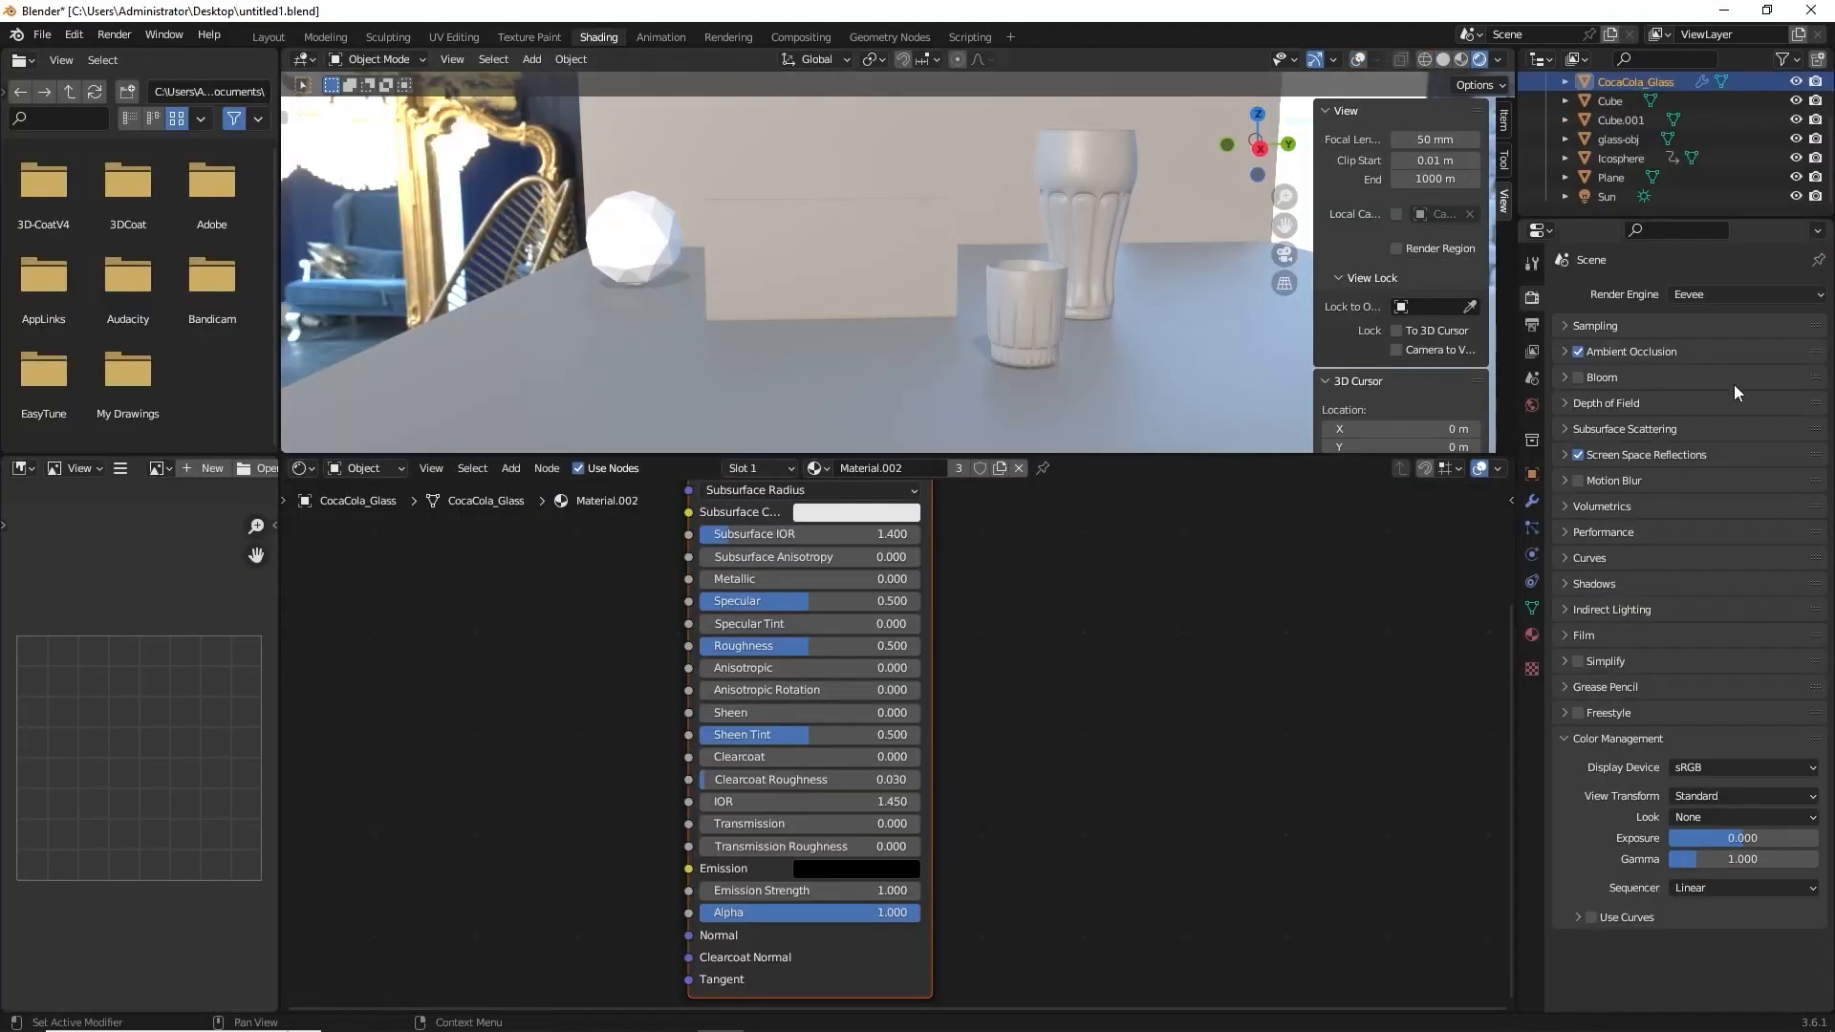
pyautogui.click(1707, 299)
pyautogui.click(1700, 309)
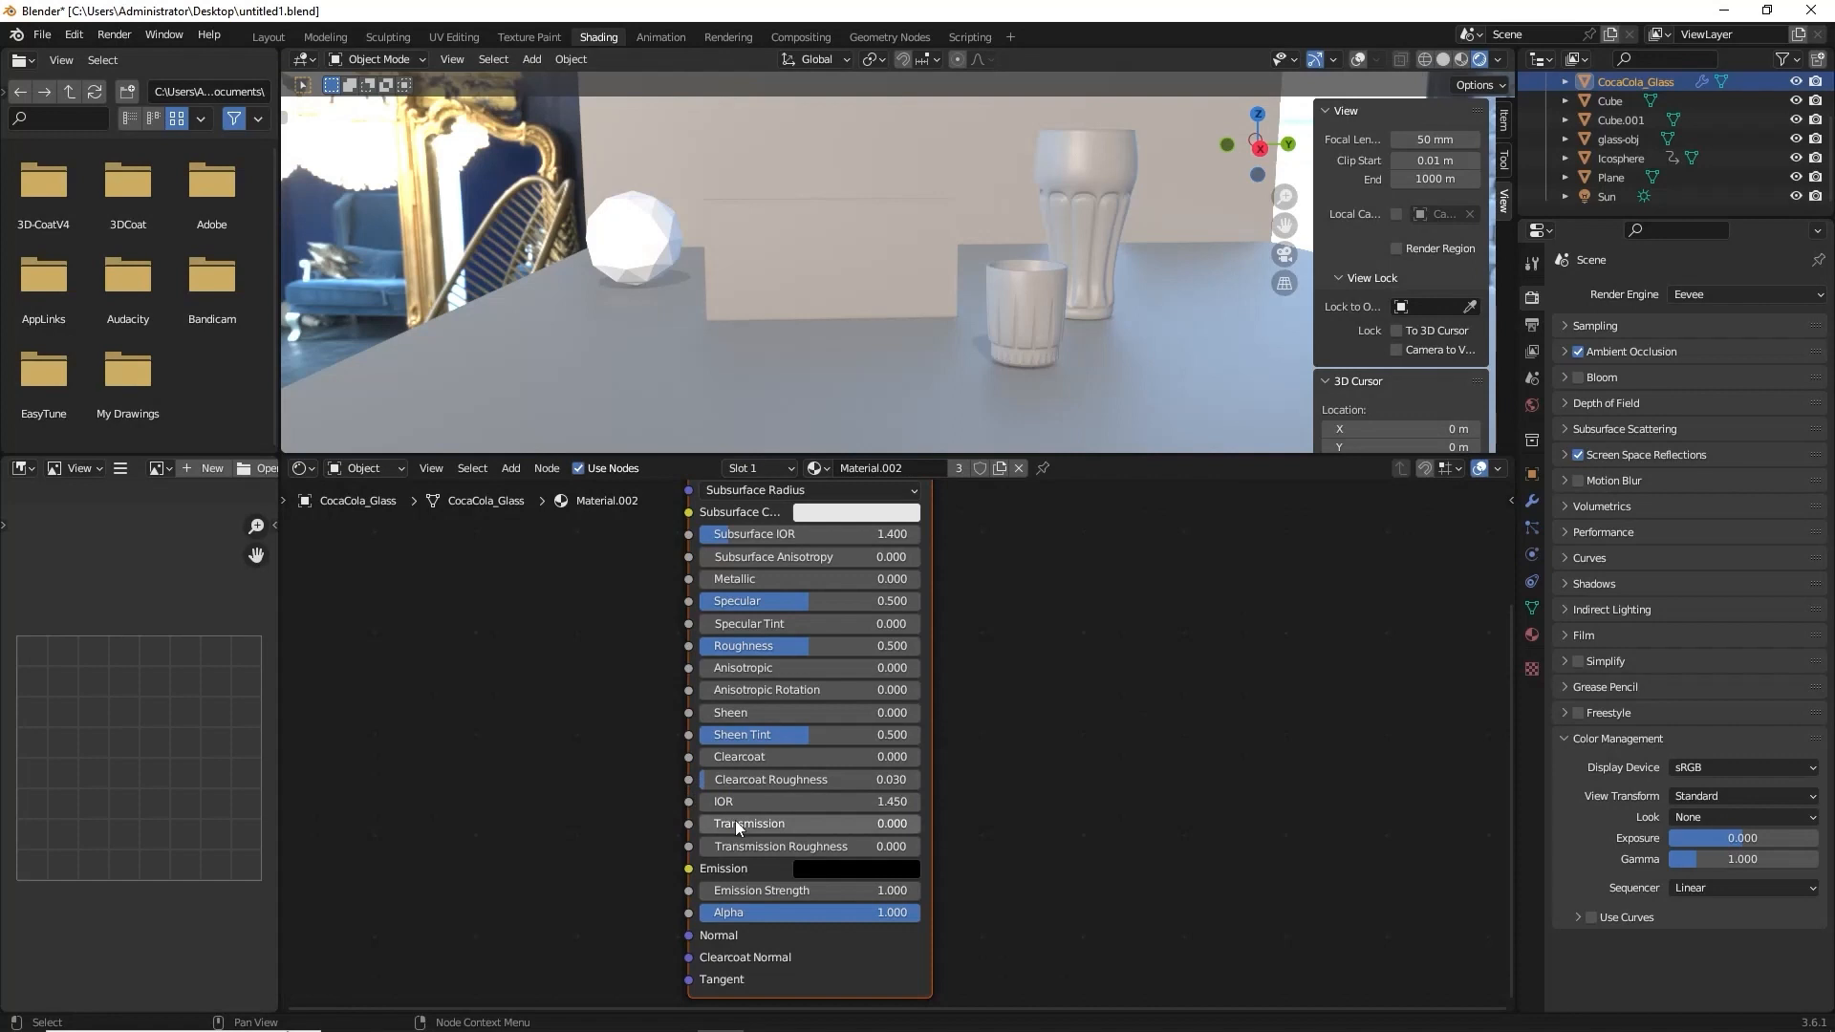
# Set the Principled BSDF's Transmission to 1.000 and inspect the glasses from another angle.
pyautogui.moveTo(736, 820); pyautogui.dragTo(918, 822)
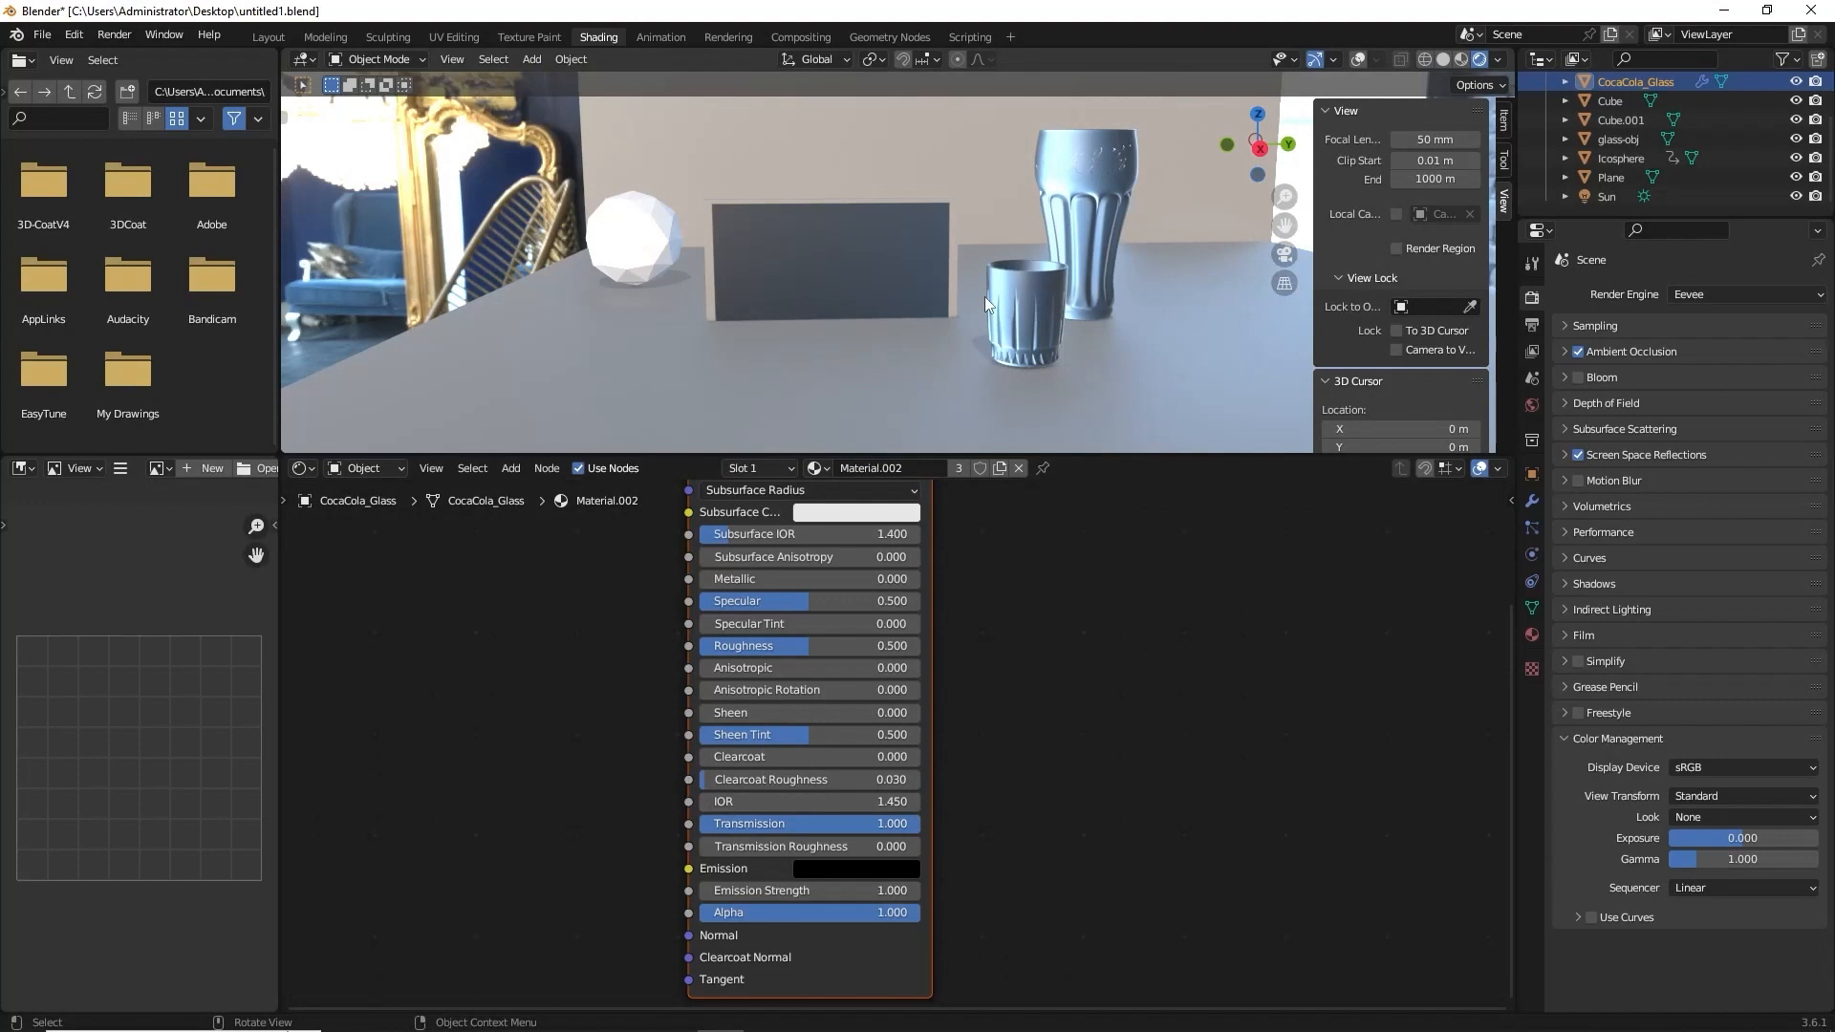
pyautogui.moveTo(977, 279); pyautogui.dragTo(1100, 286, button='middle')
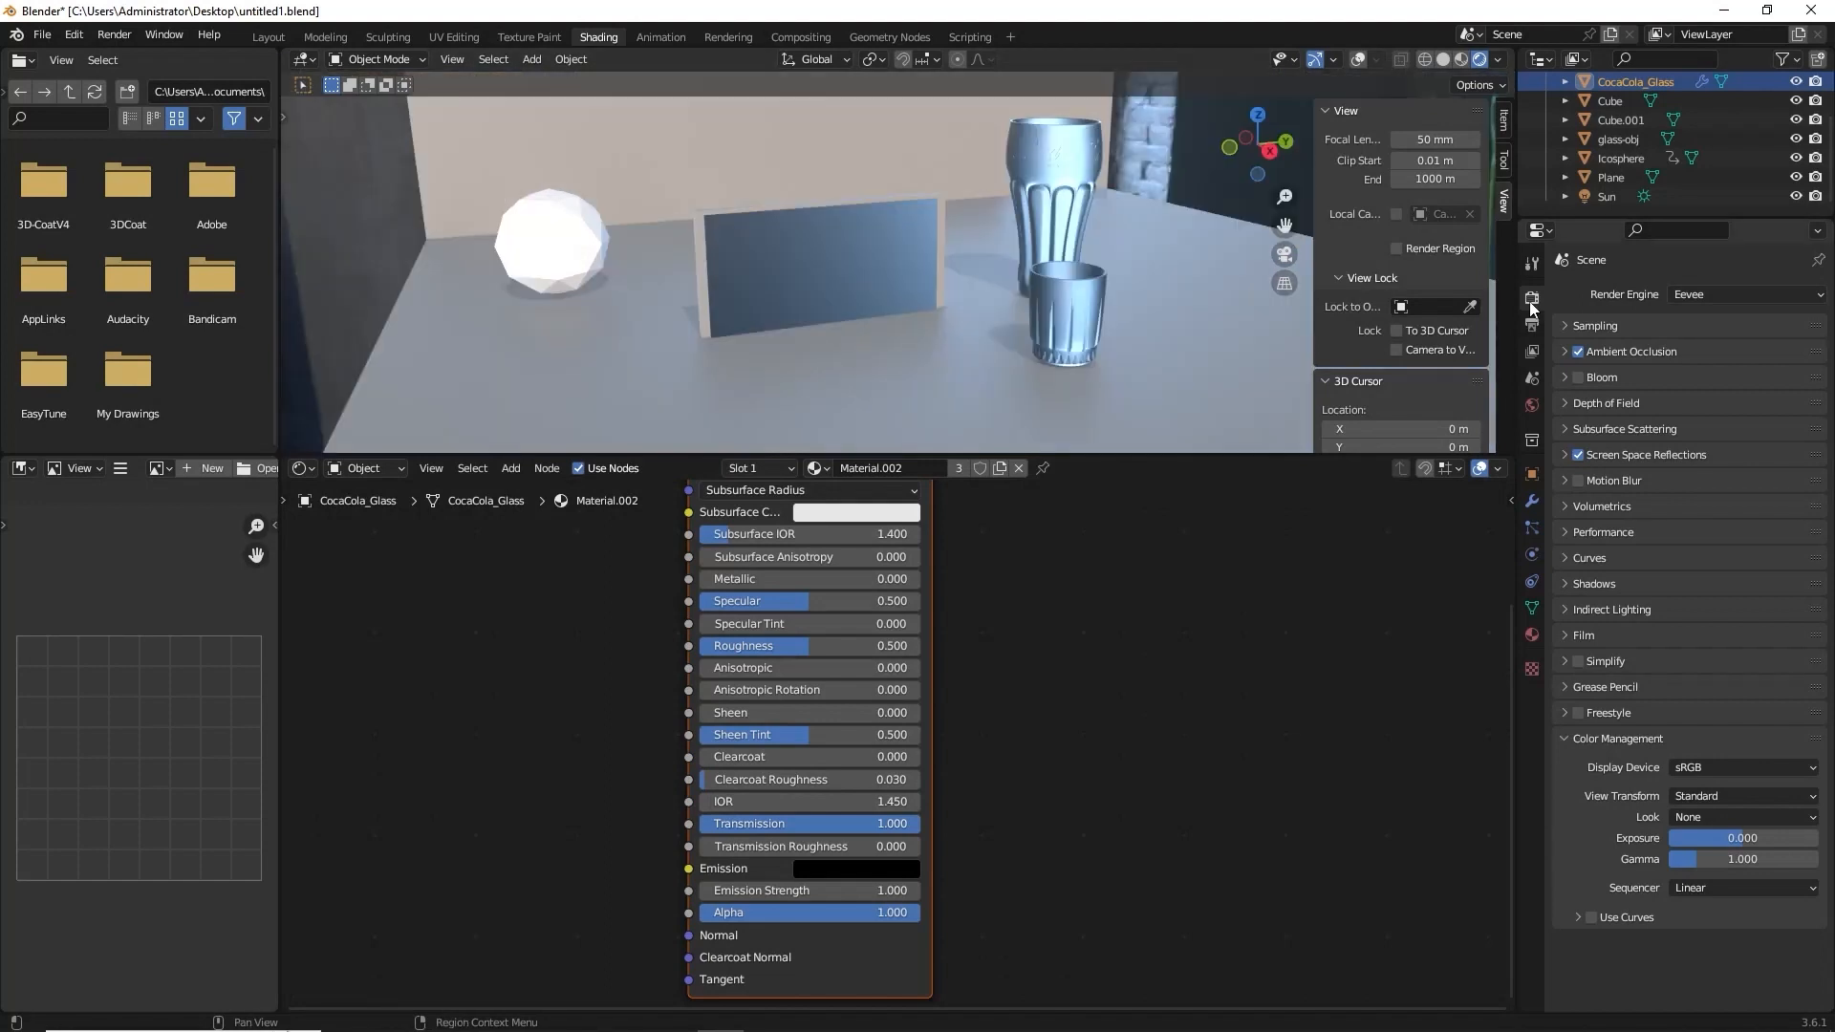
# Enable Screen Space Reflections with its Refraction option in the Eevee render settings.
pyautogui.click(1582, 458)
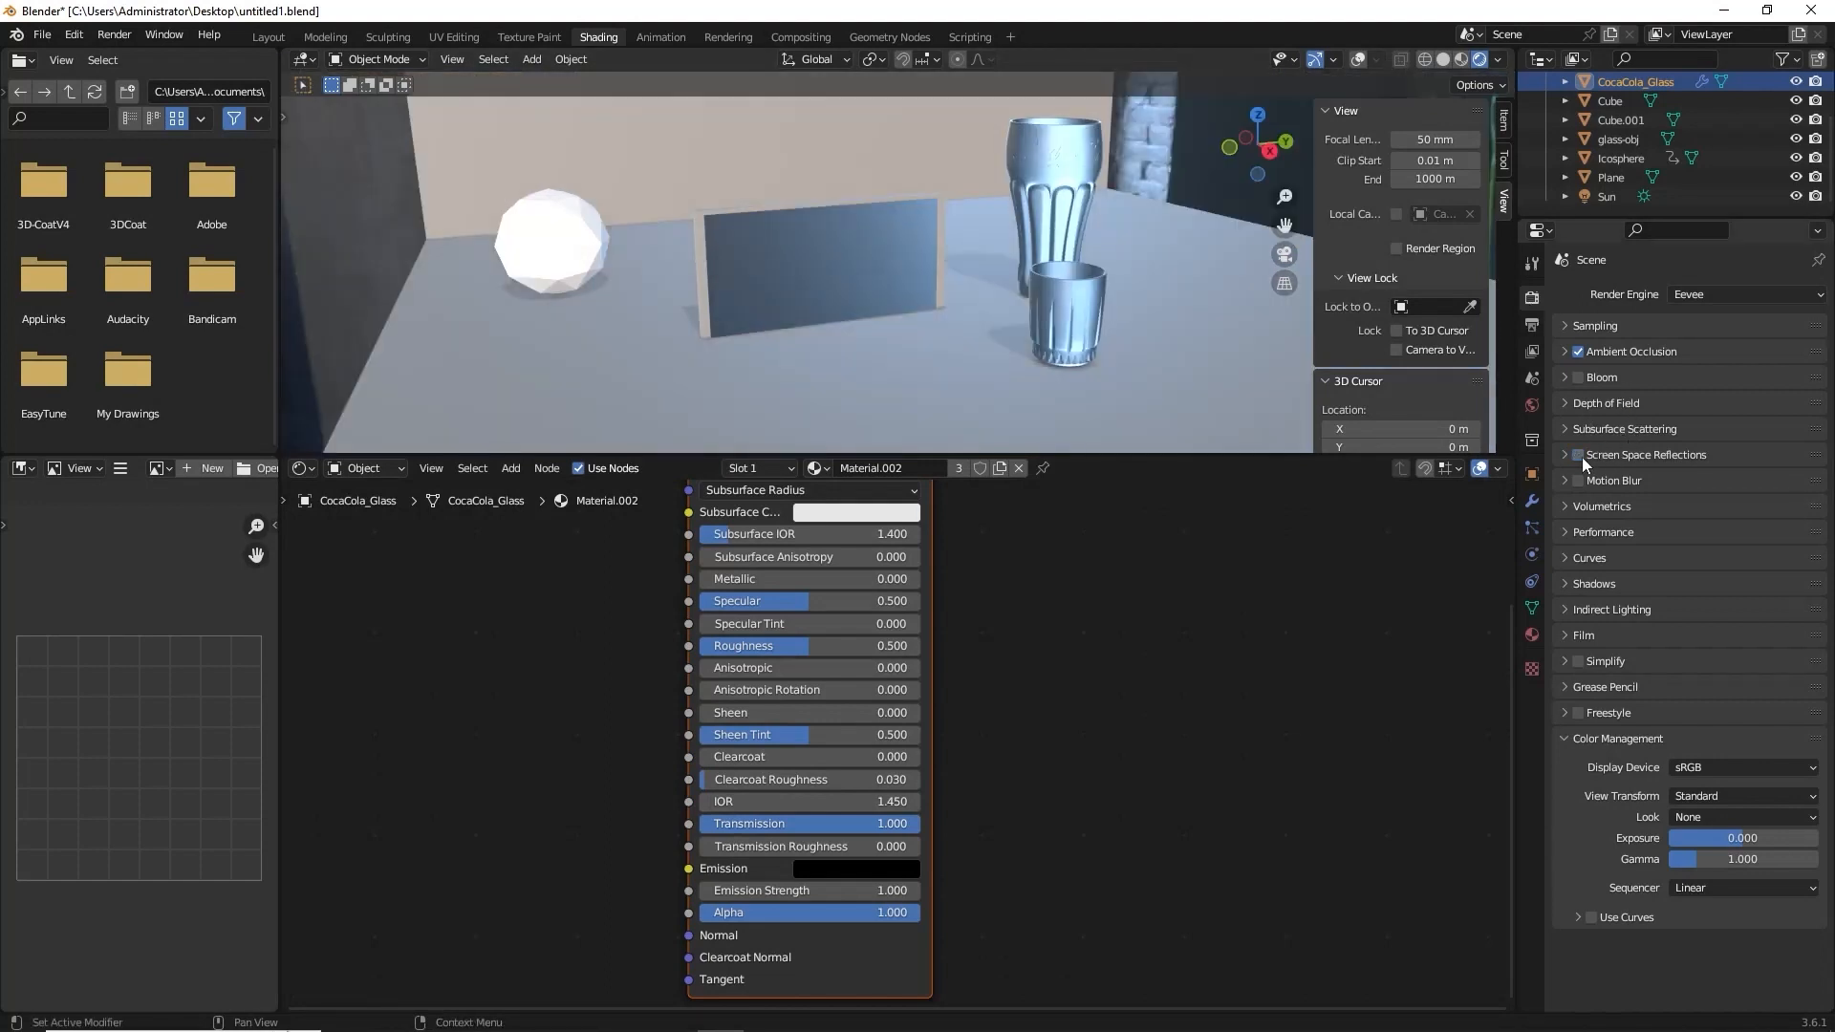
pyautogui.click(1582, 458)
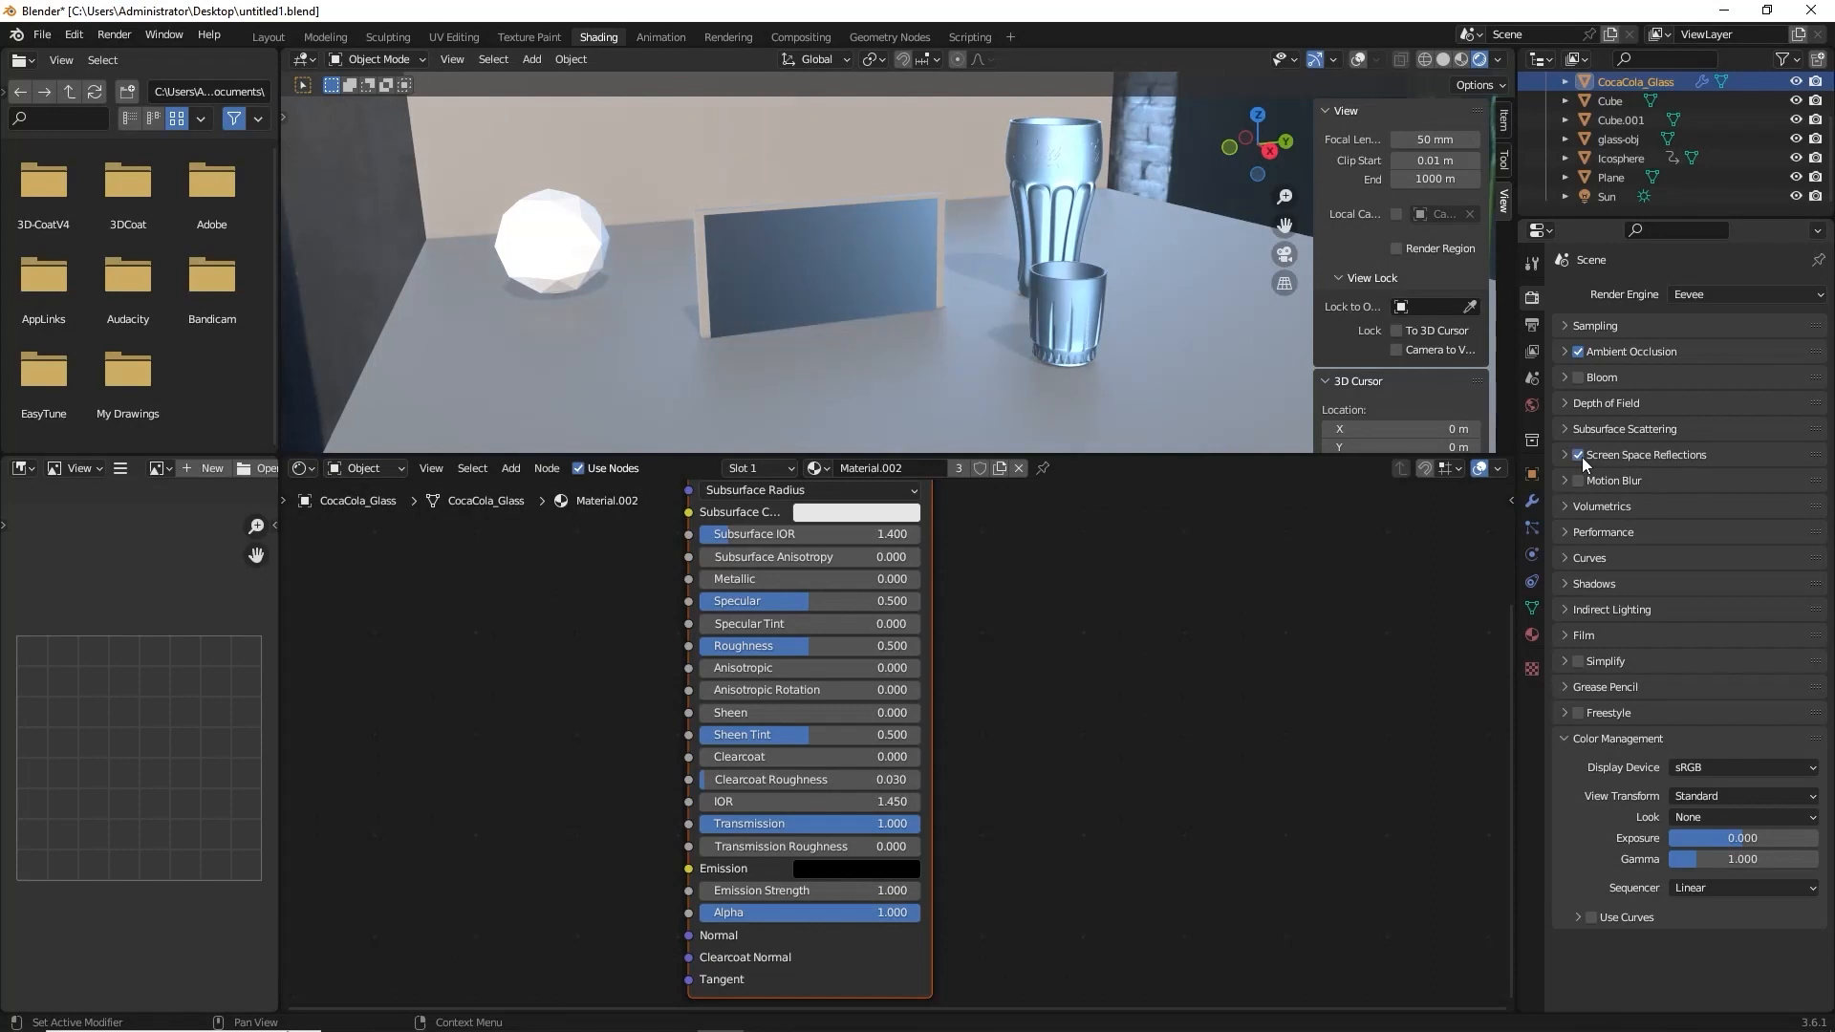
pyautogui.click(1567, 456)
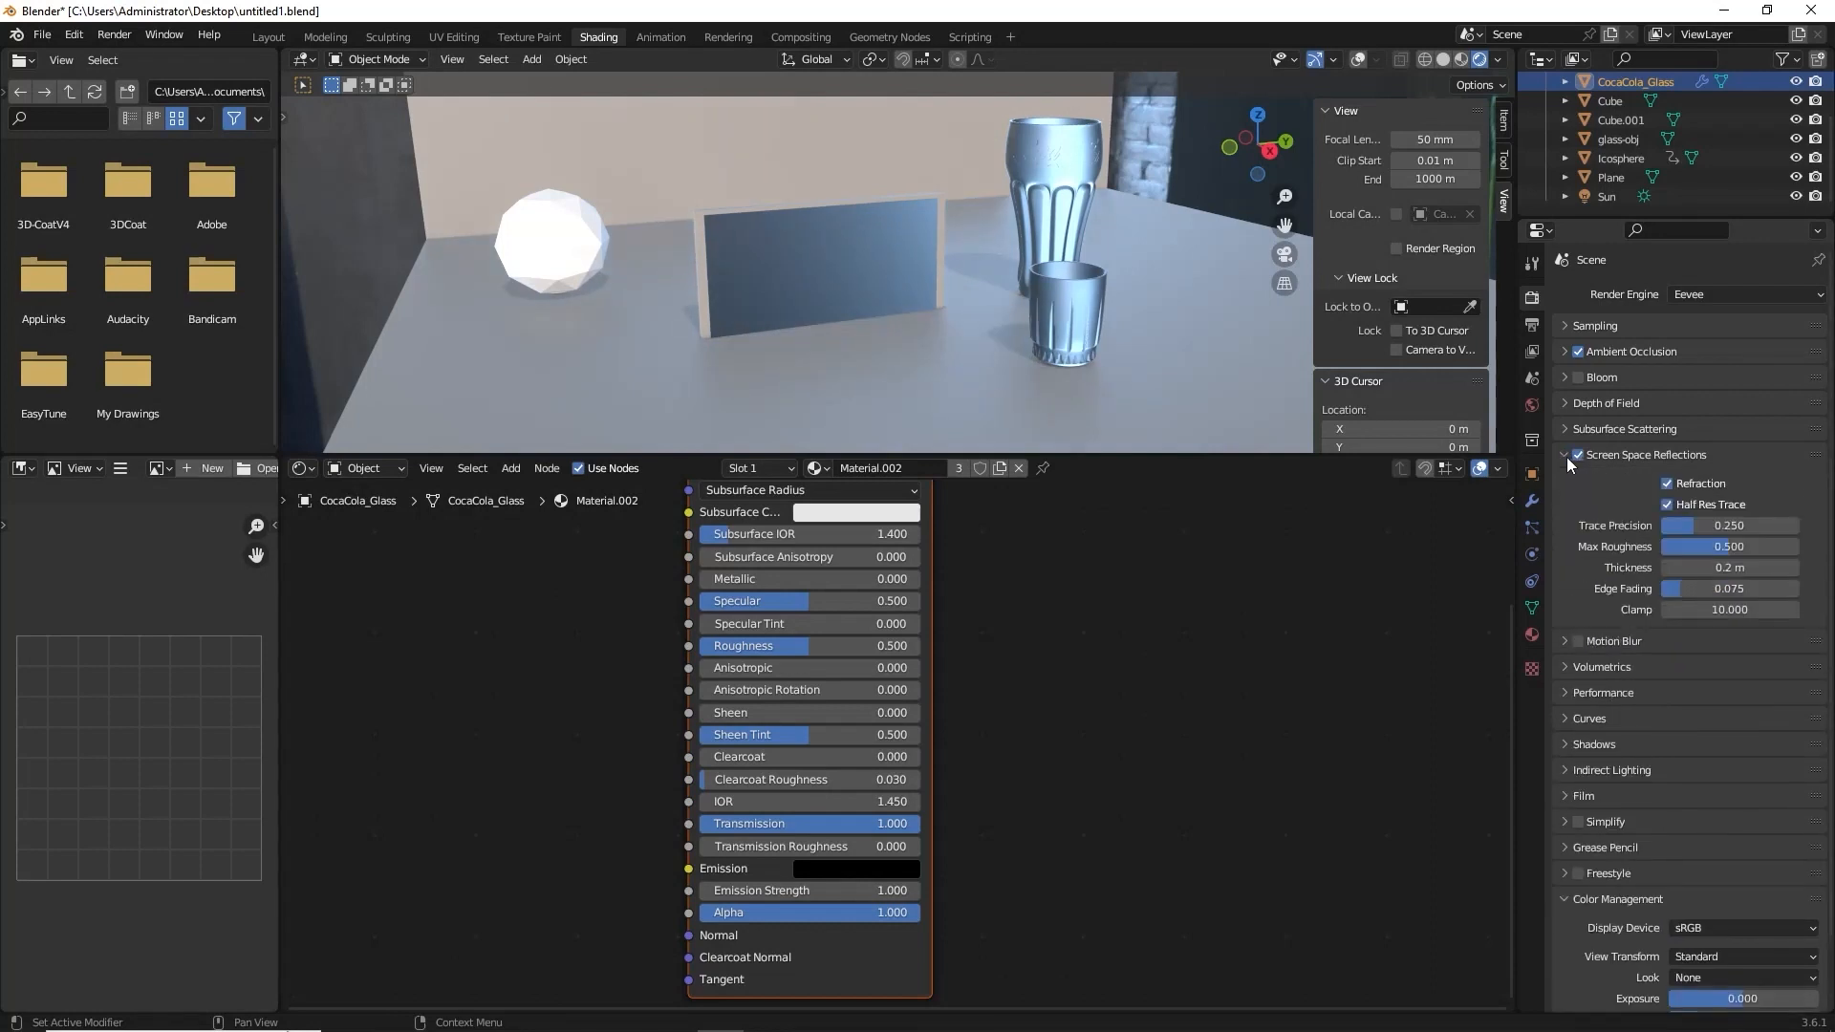
pyautogui.click(1668, 484)
# Enable Screen Space Refraction in the settings of Material.002.
pyautogui.click(1534, 633)
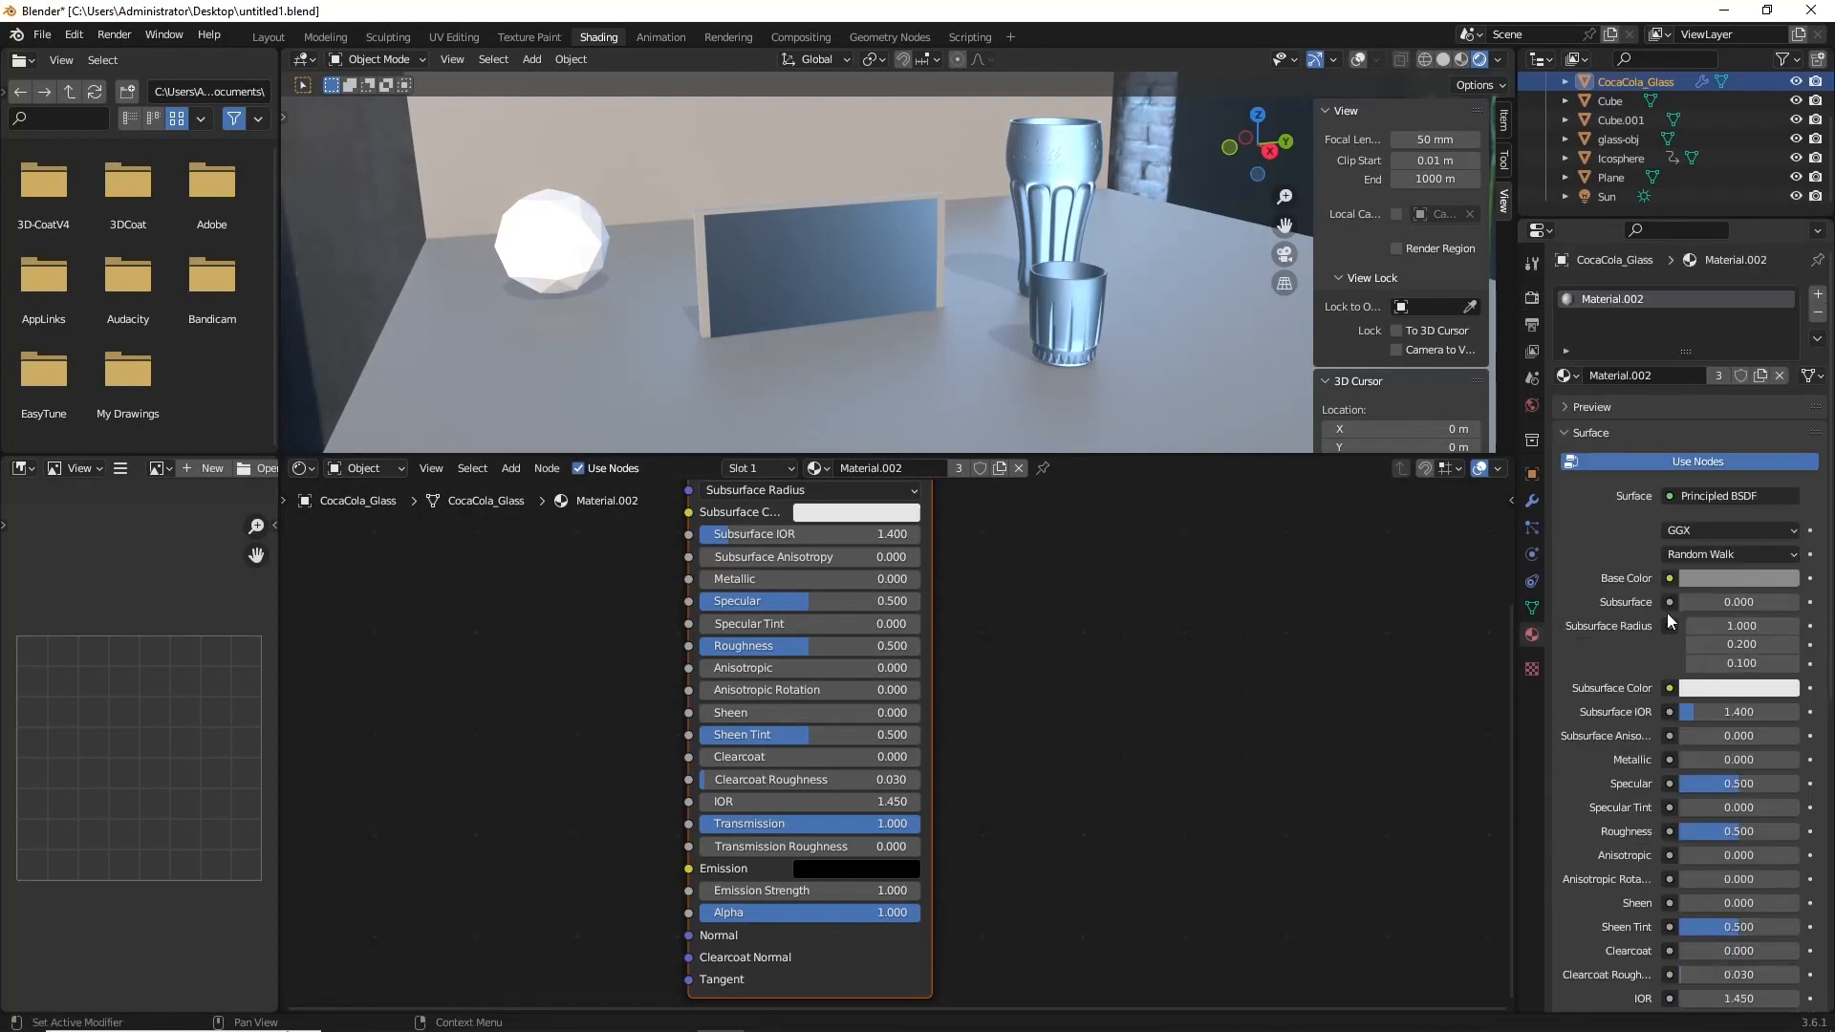
pyautogui.scroll(-8, 1667, 611)
pyautogui.scroll(-1, 1667, 846)
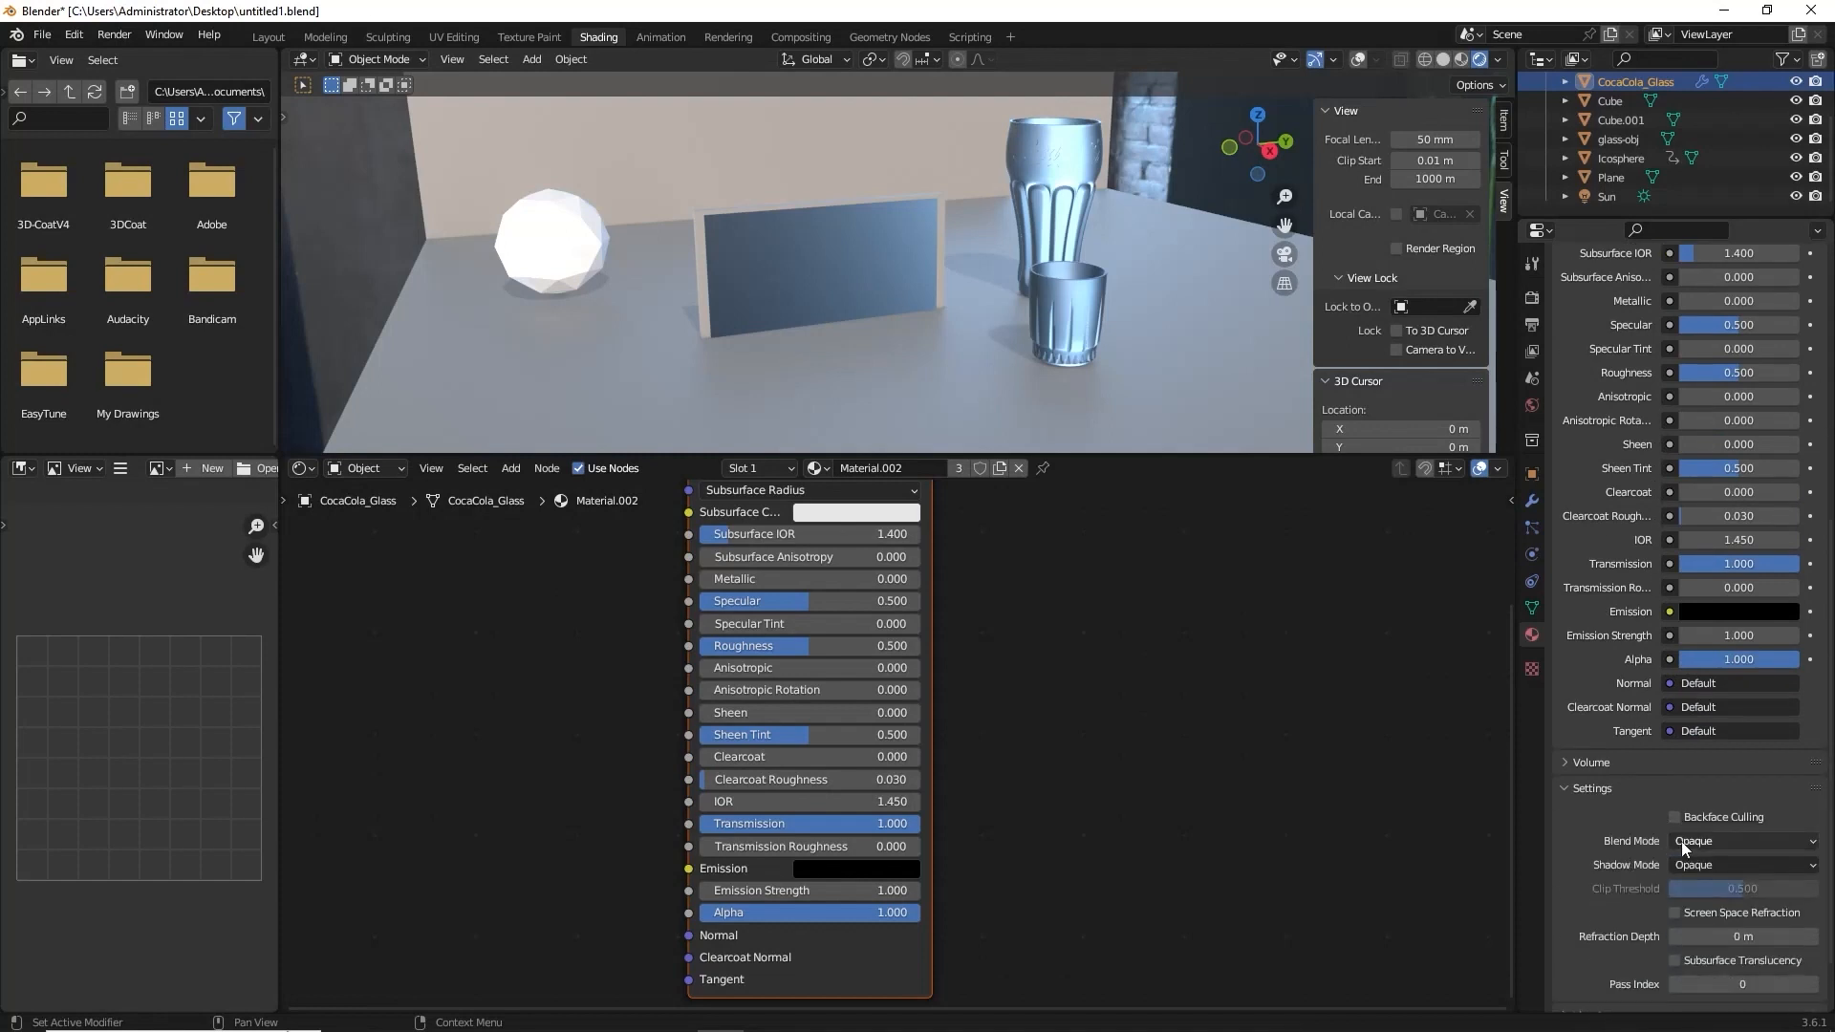
pyautogui.click(1676, 914)
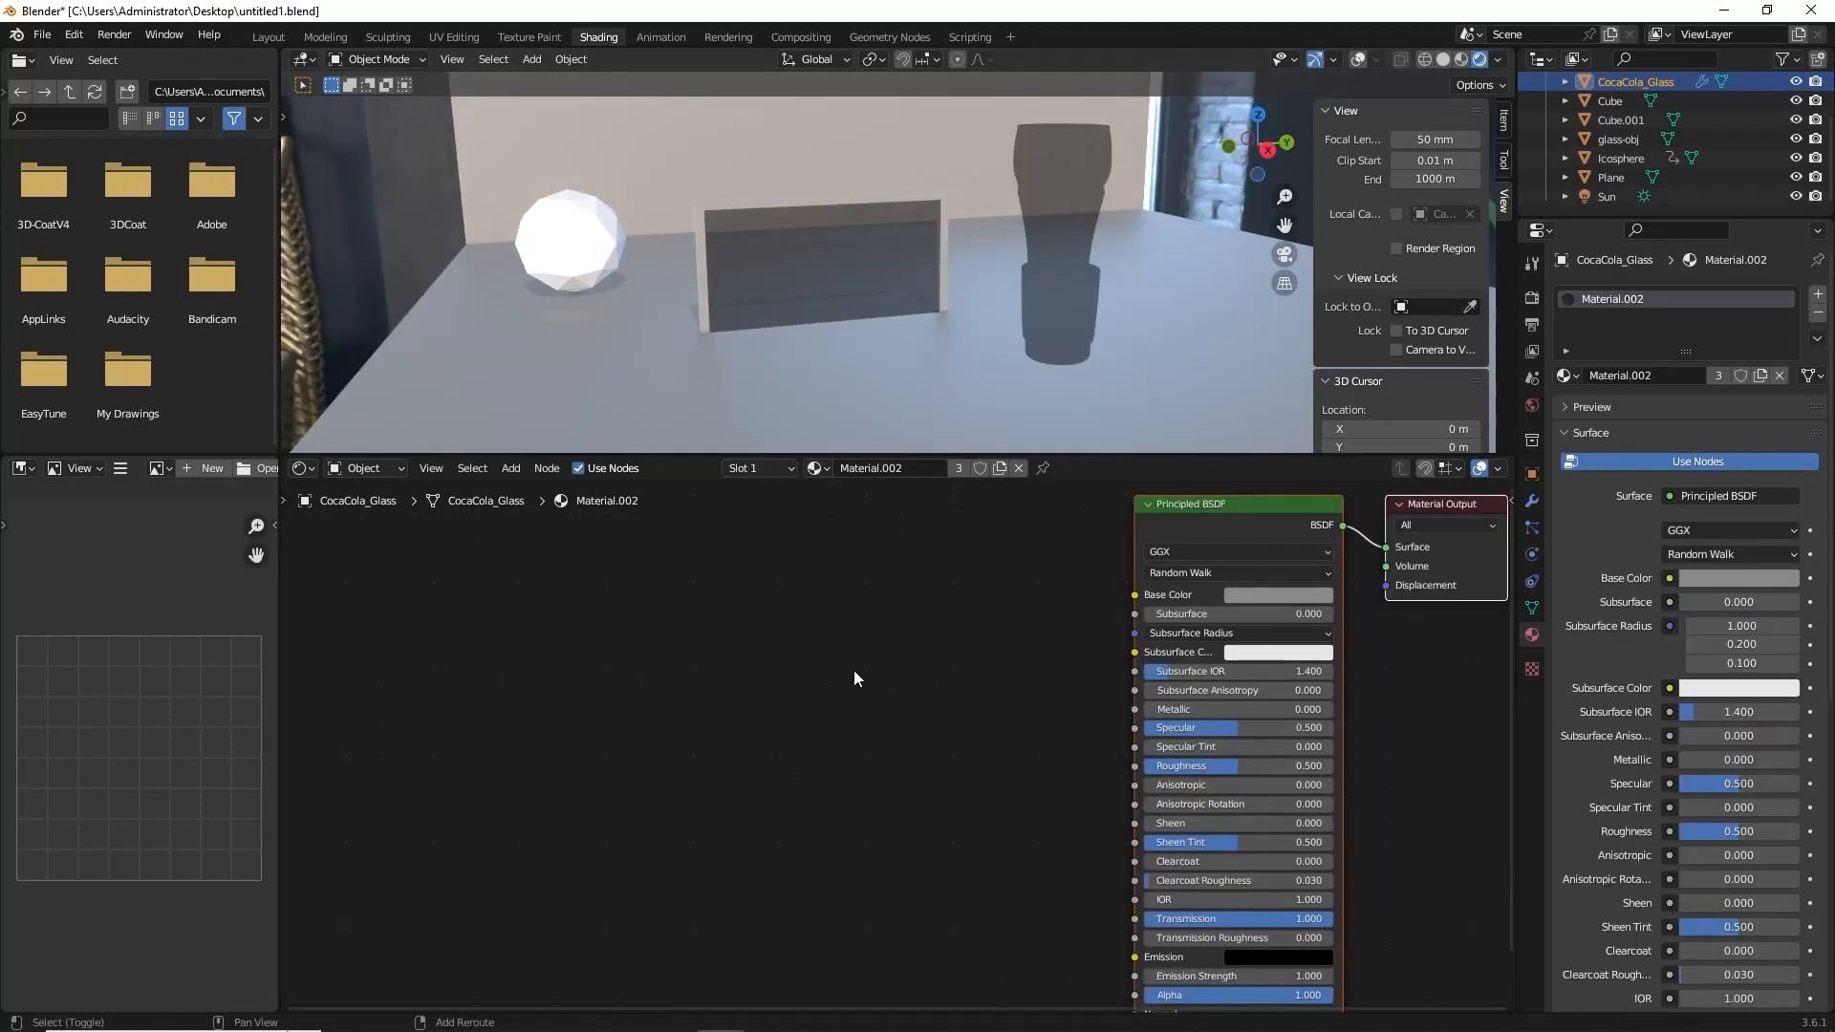
# Replace the Principled BSDF with a new Transparent BSDF connected to the Material Output's Surface input.
pyautogui.hotkey('shift', 'a')
pyautogui.write('tra')
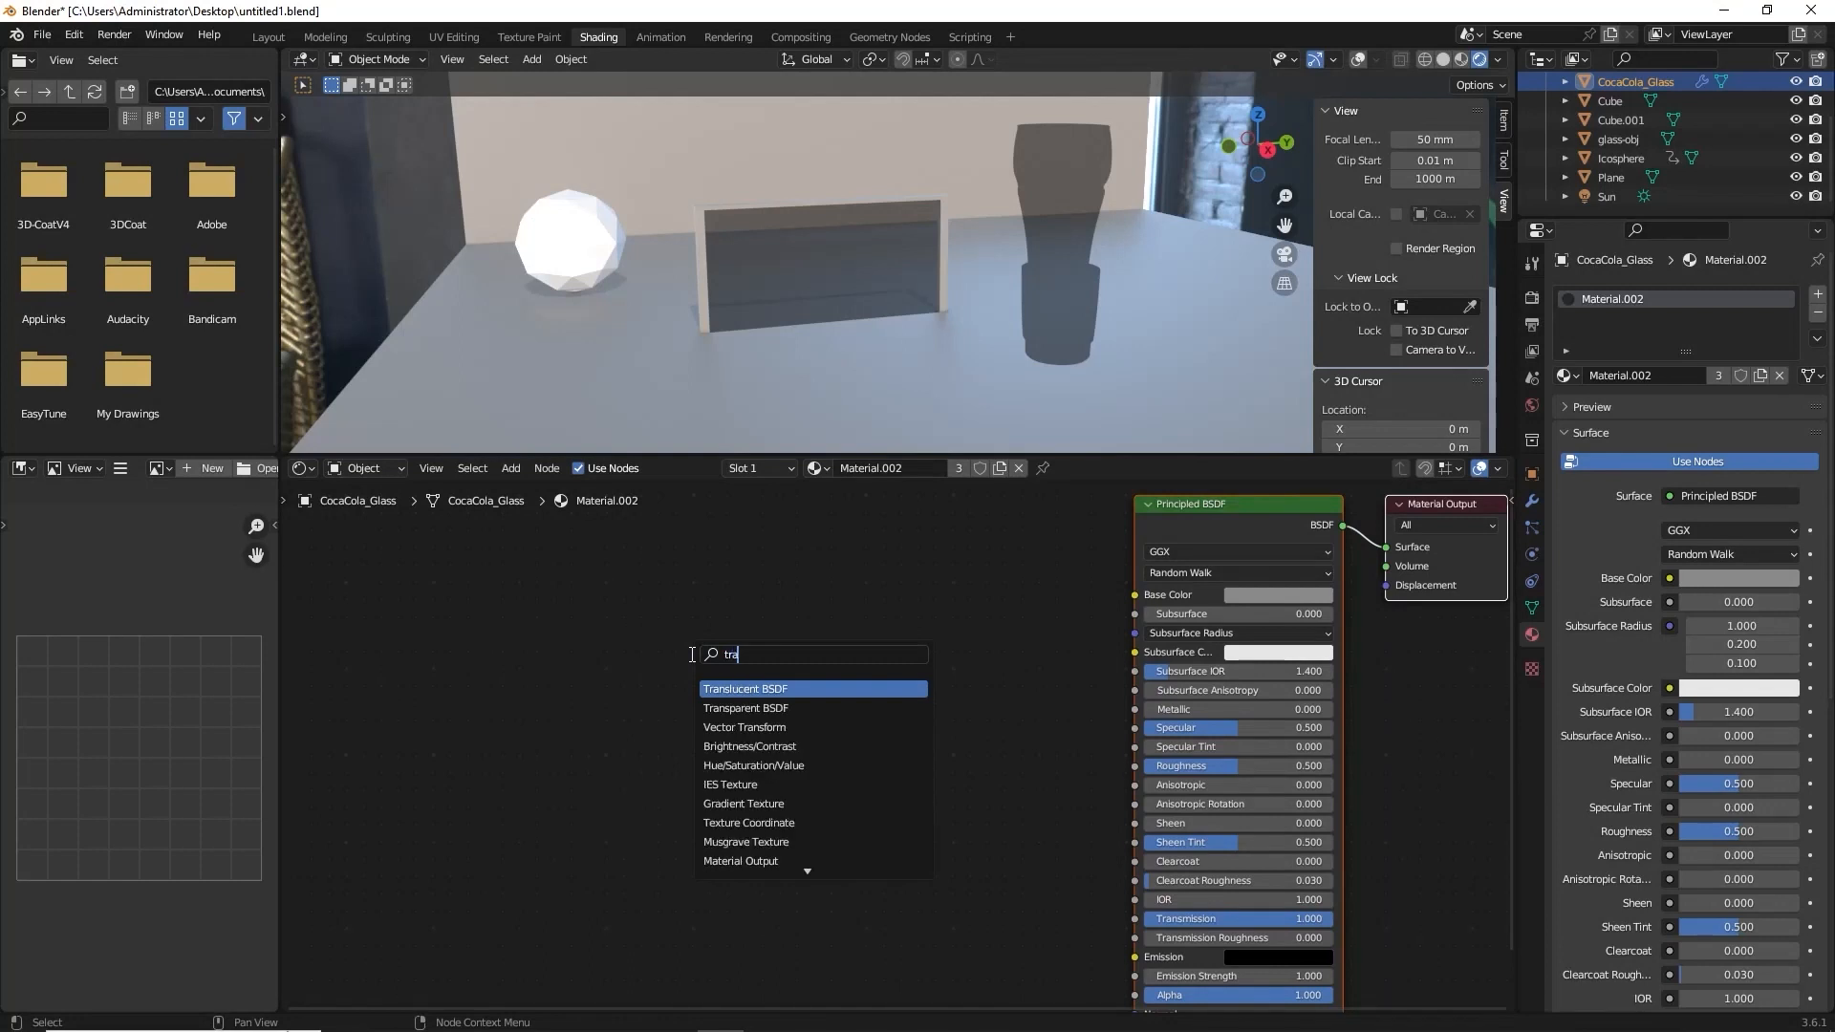
pyautogui.click(765, 708)
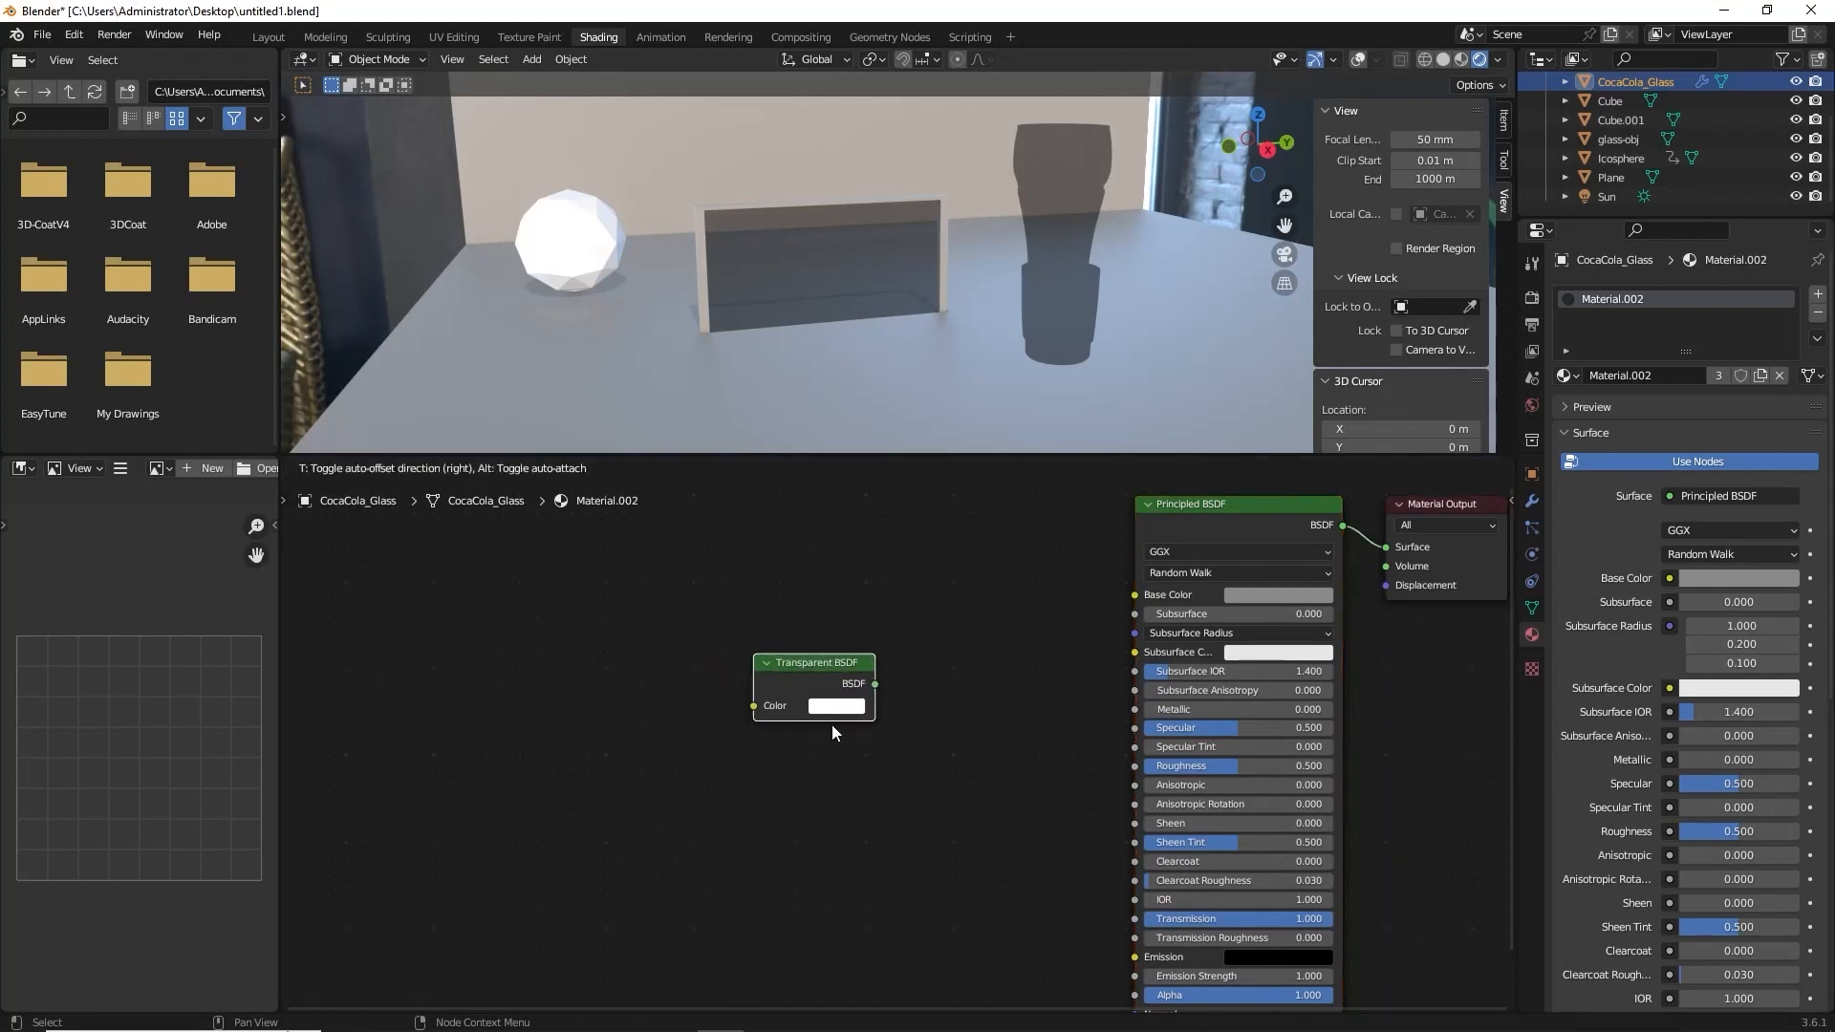
pyautogui.click(830, 726)
pyautogui.click(1201, 511)
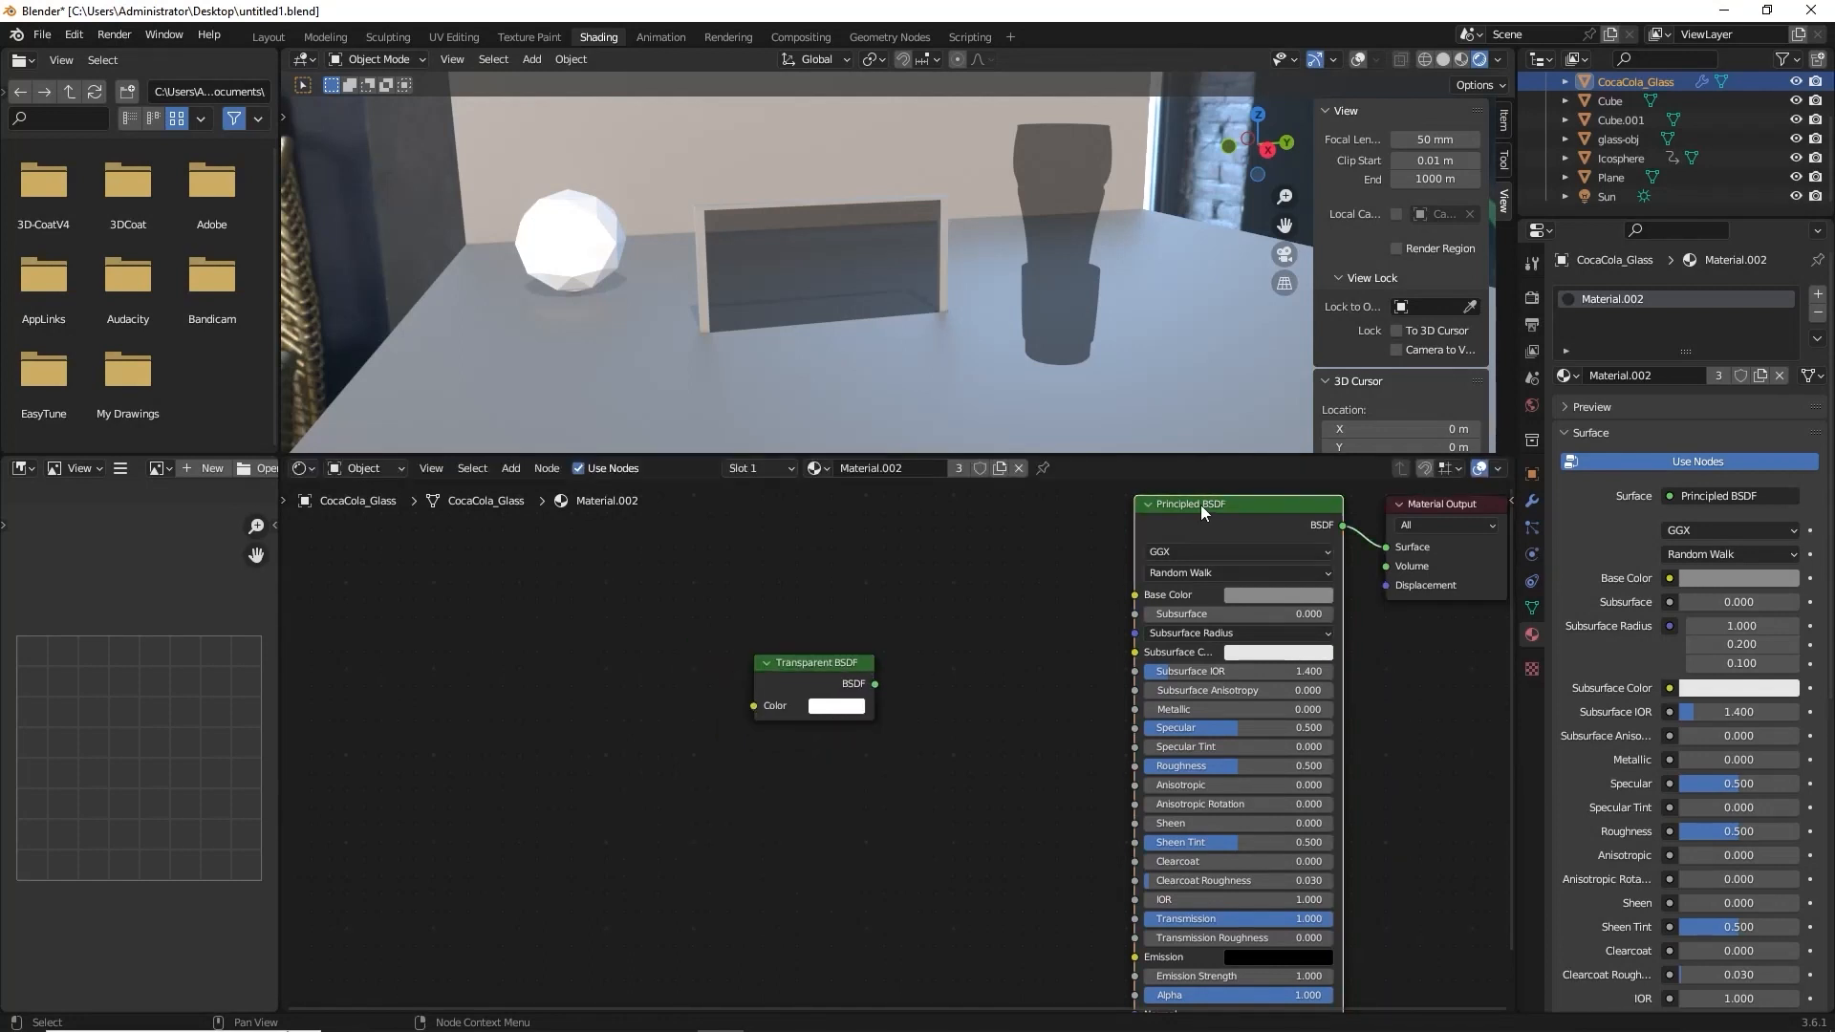
pyautogui.press('x')
pyautogui.moveTo(793, 673); pyautogui.dragTo(1390, 548)
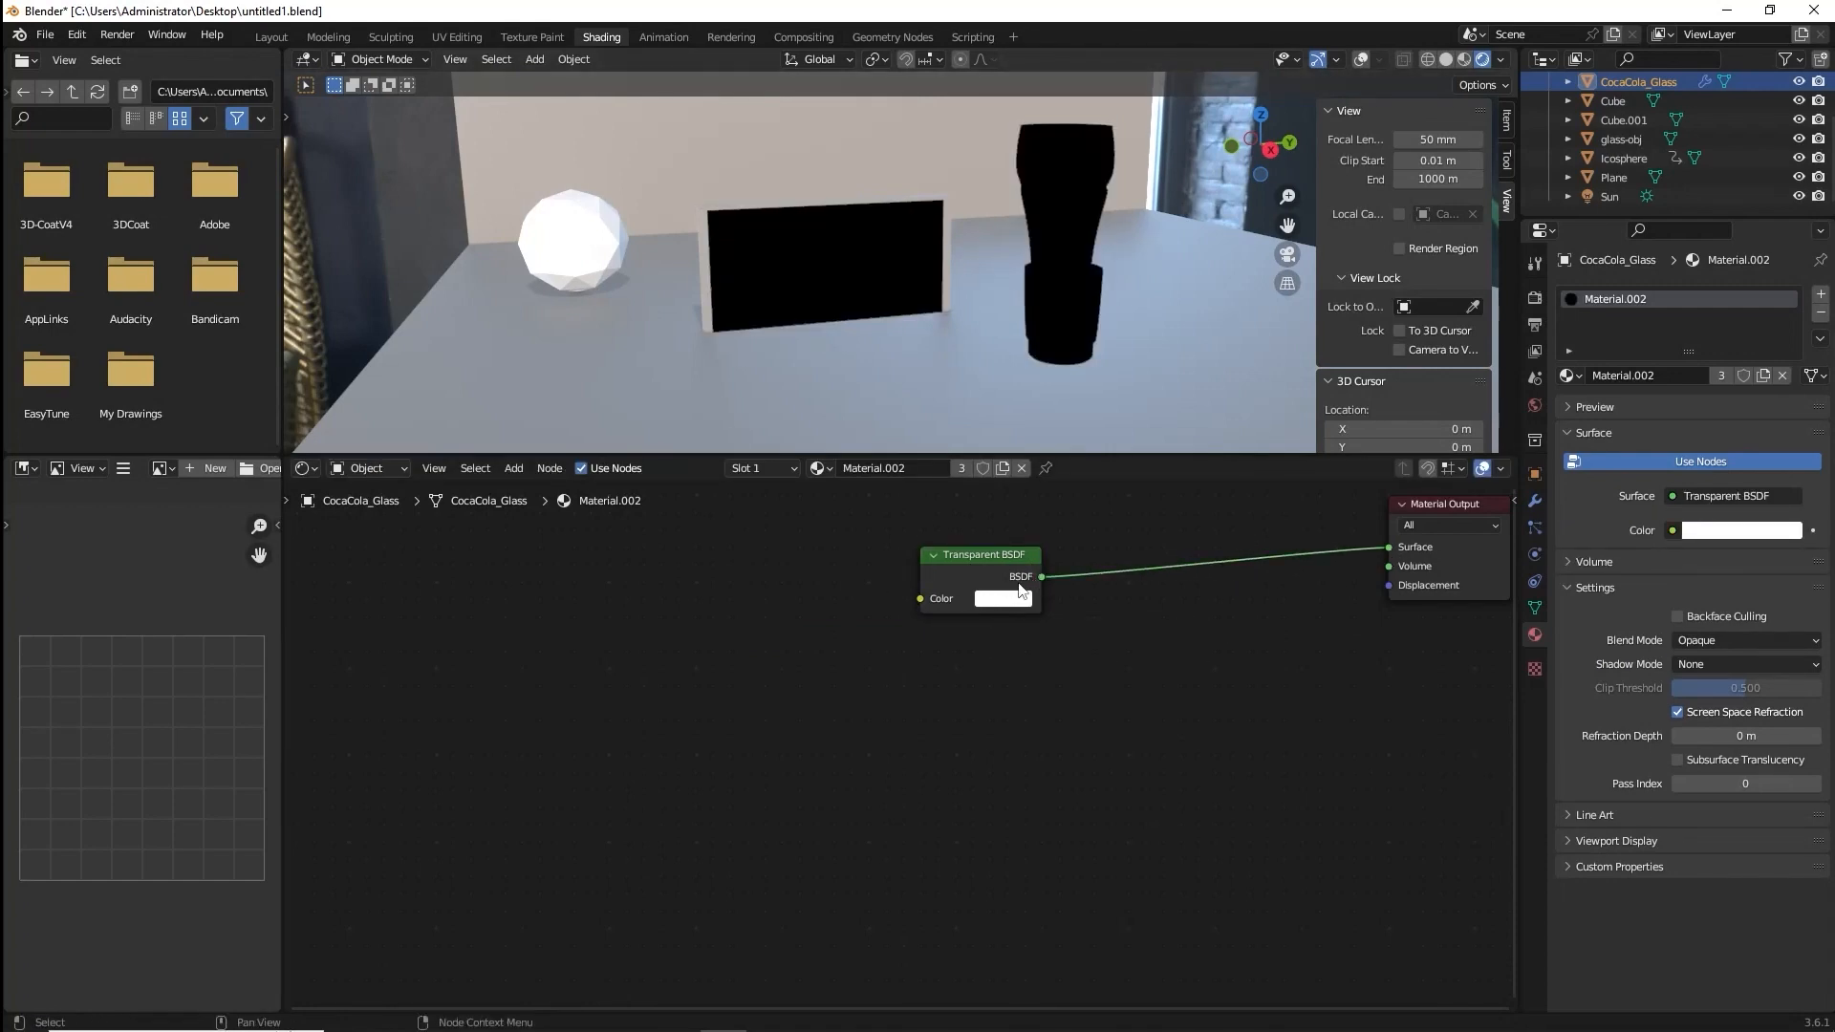
# Add a Glossy BSDF above the Transparent BSDF, feed it into the Material Output's Surface and set its distribution to Sharp.
pyautogui.moveTo(978, 565); pyautogui.dragTo(888, 674)
pyautogui.hotkey('shift', 'a')
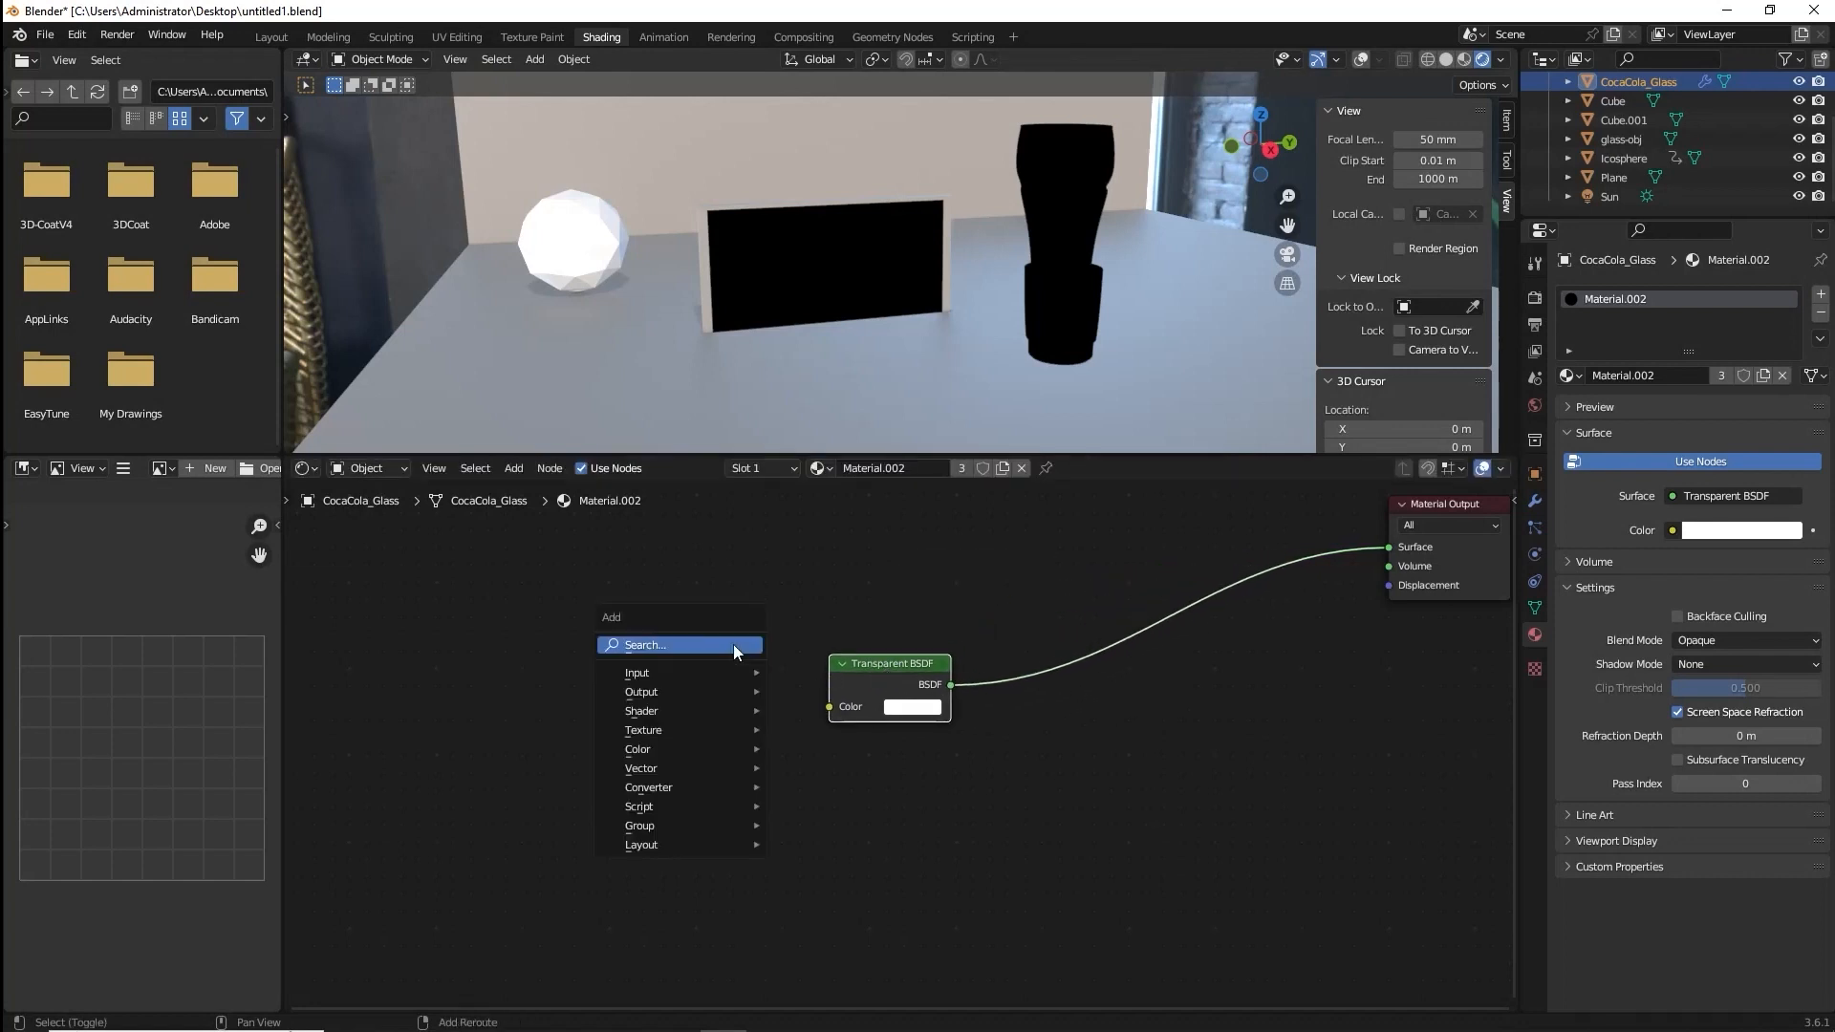
pyautogui.click(732, 644)
pyautogui.write('glo')
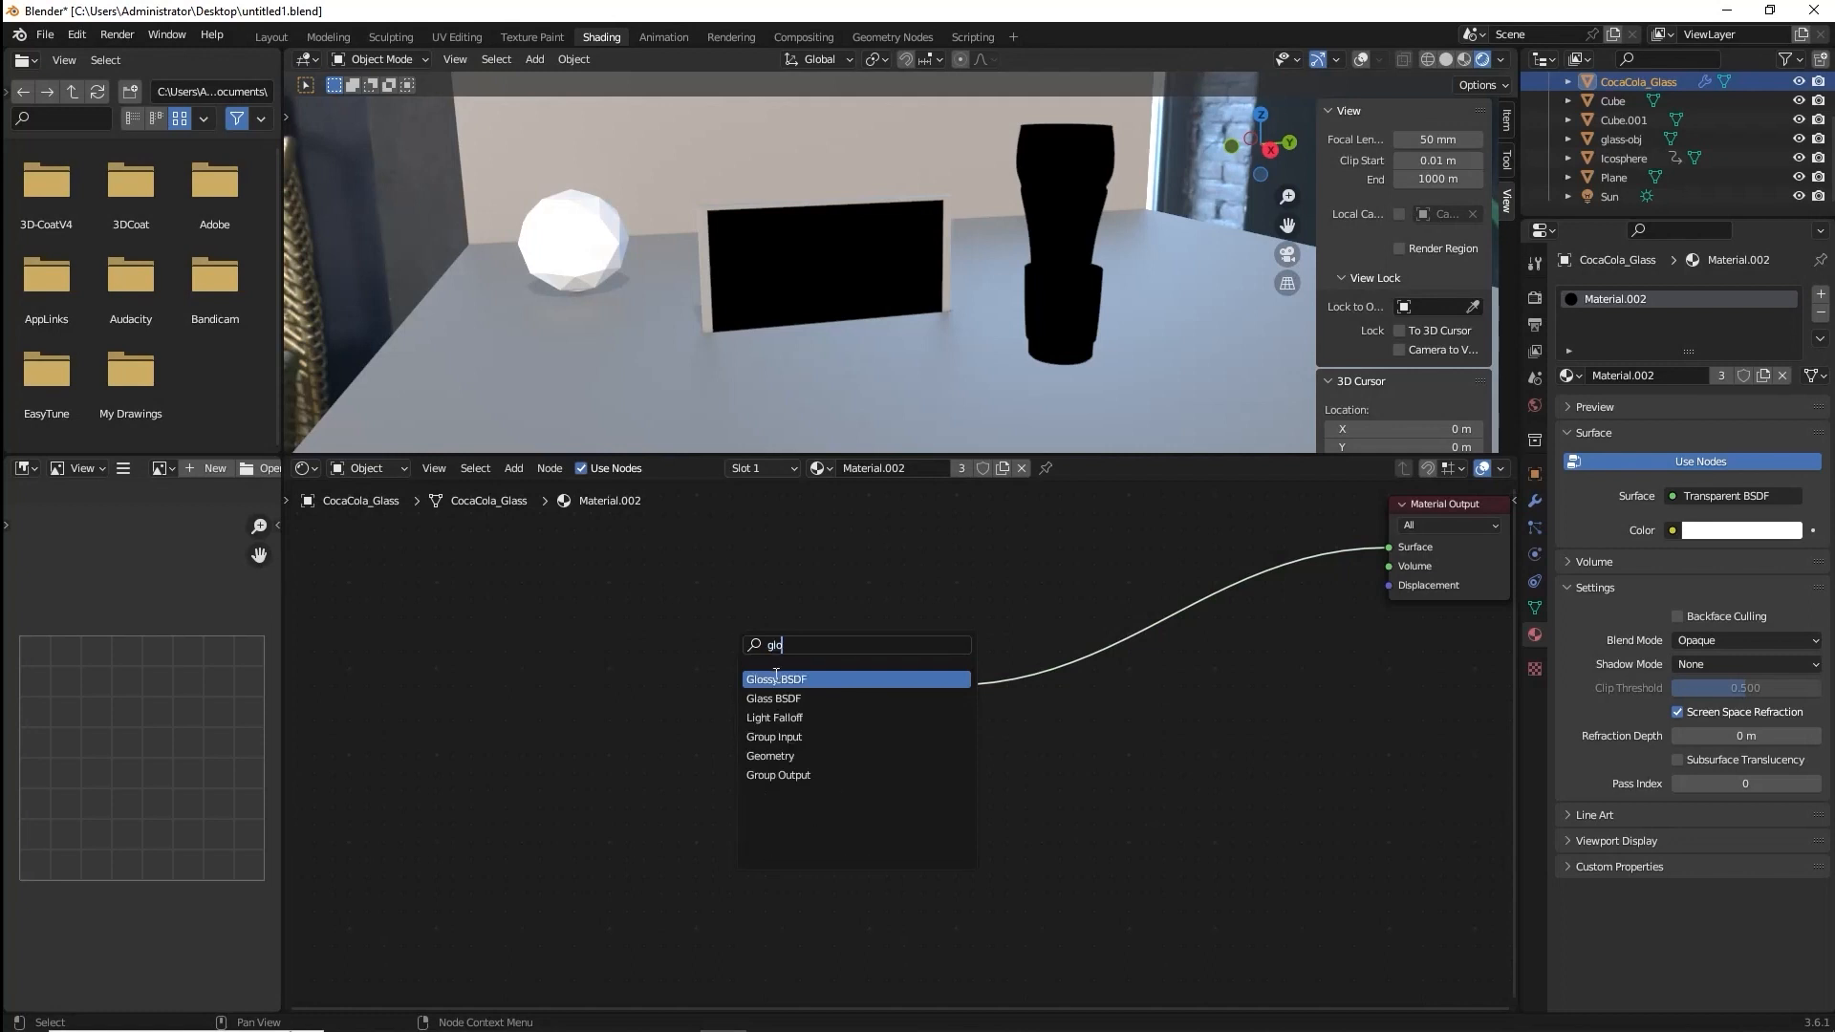
pyautogui.click(777, 679)
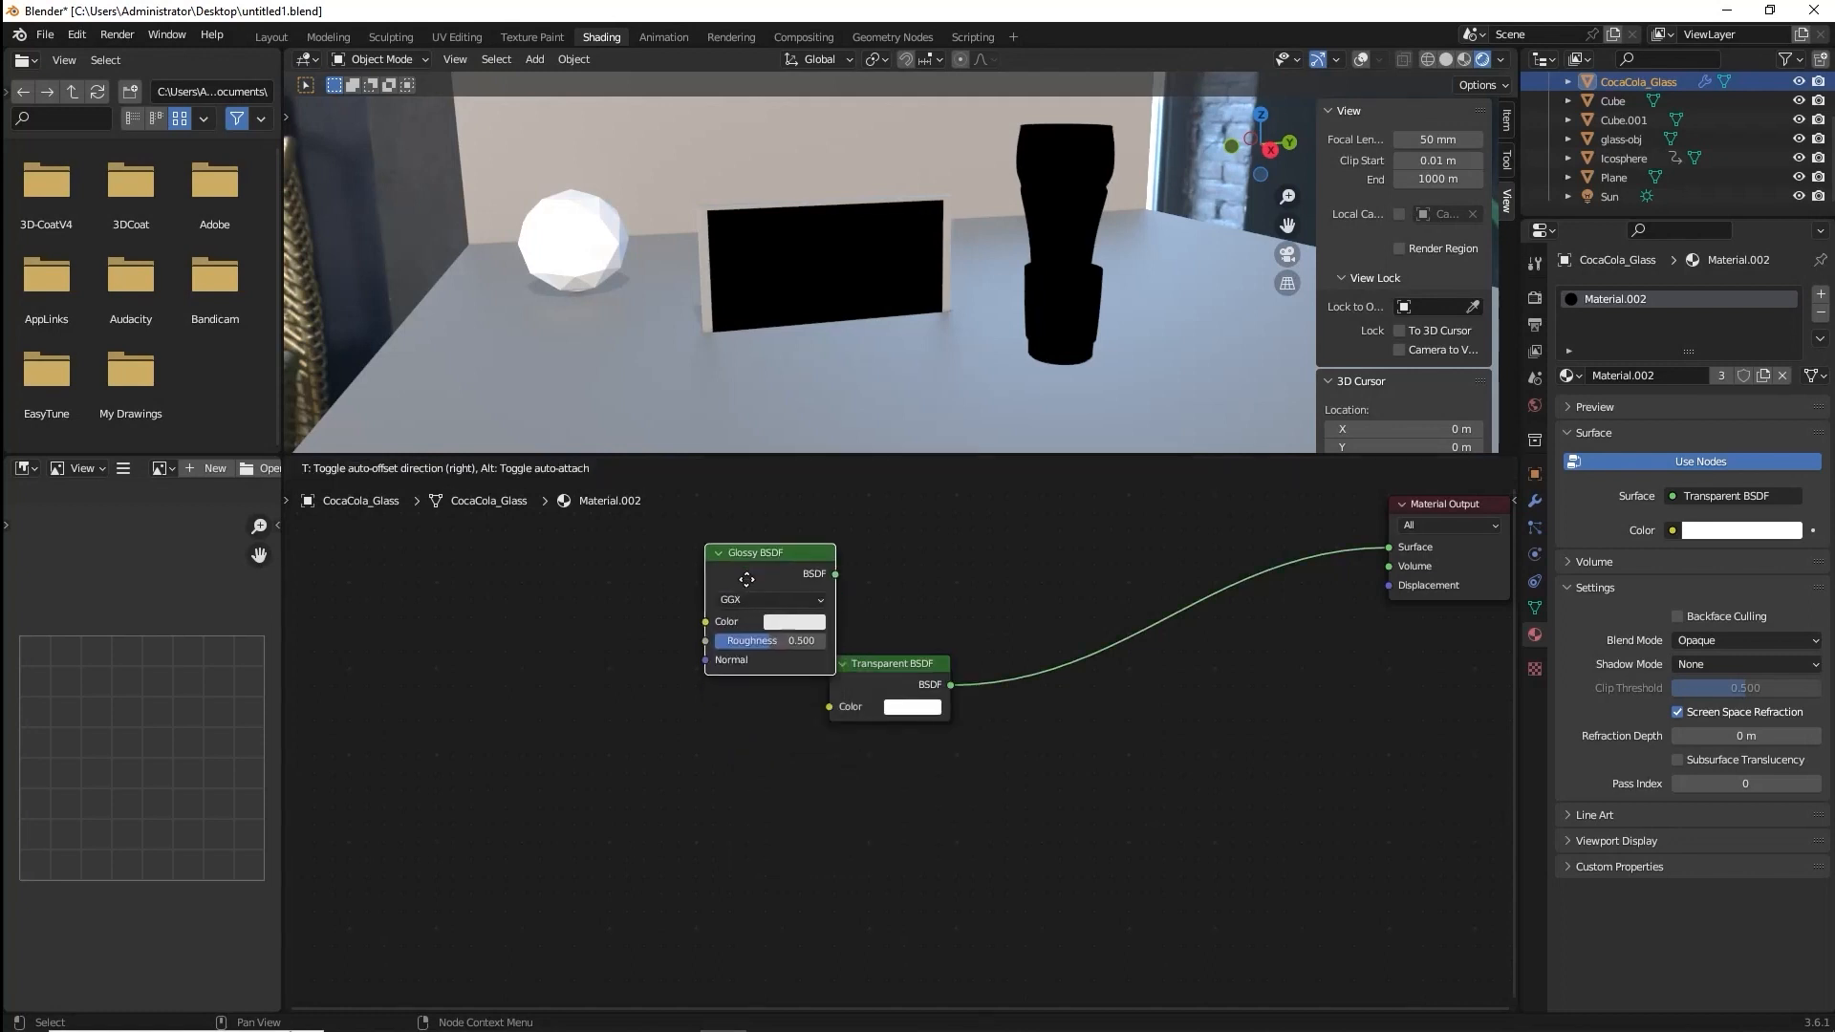
pyautogui.click(819, 534)
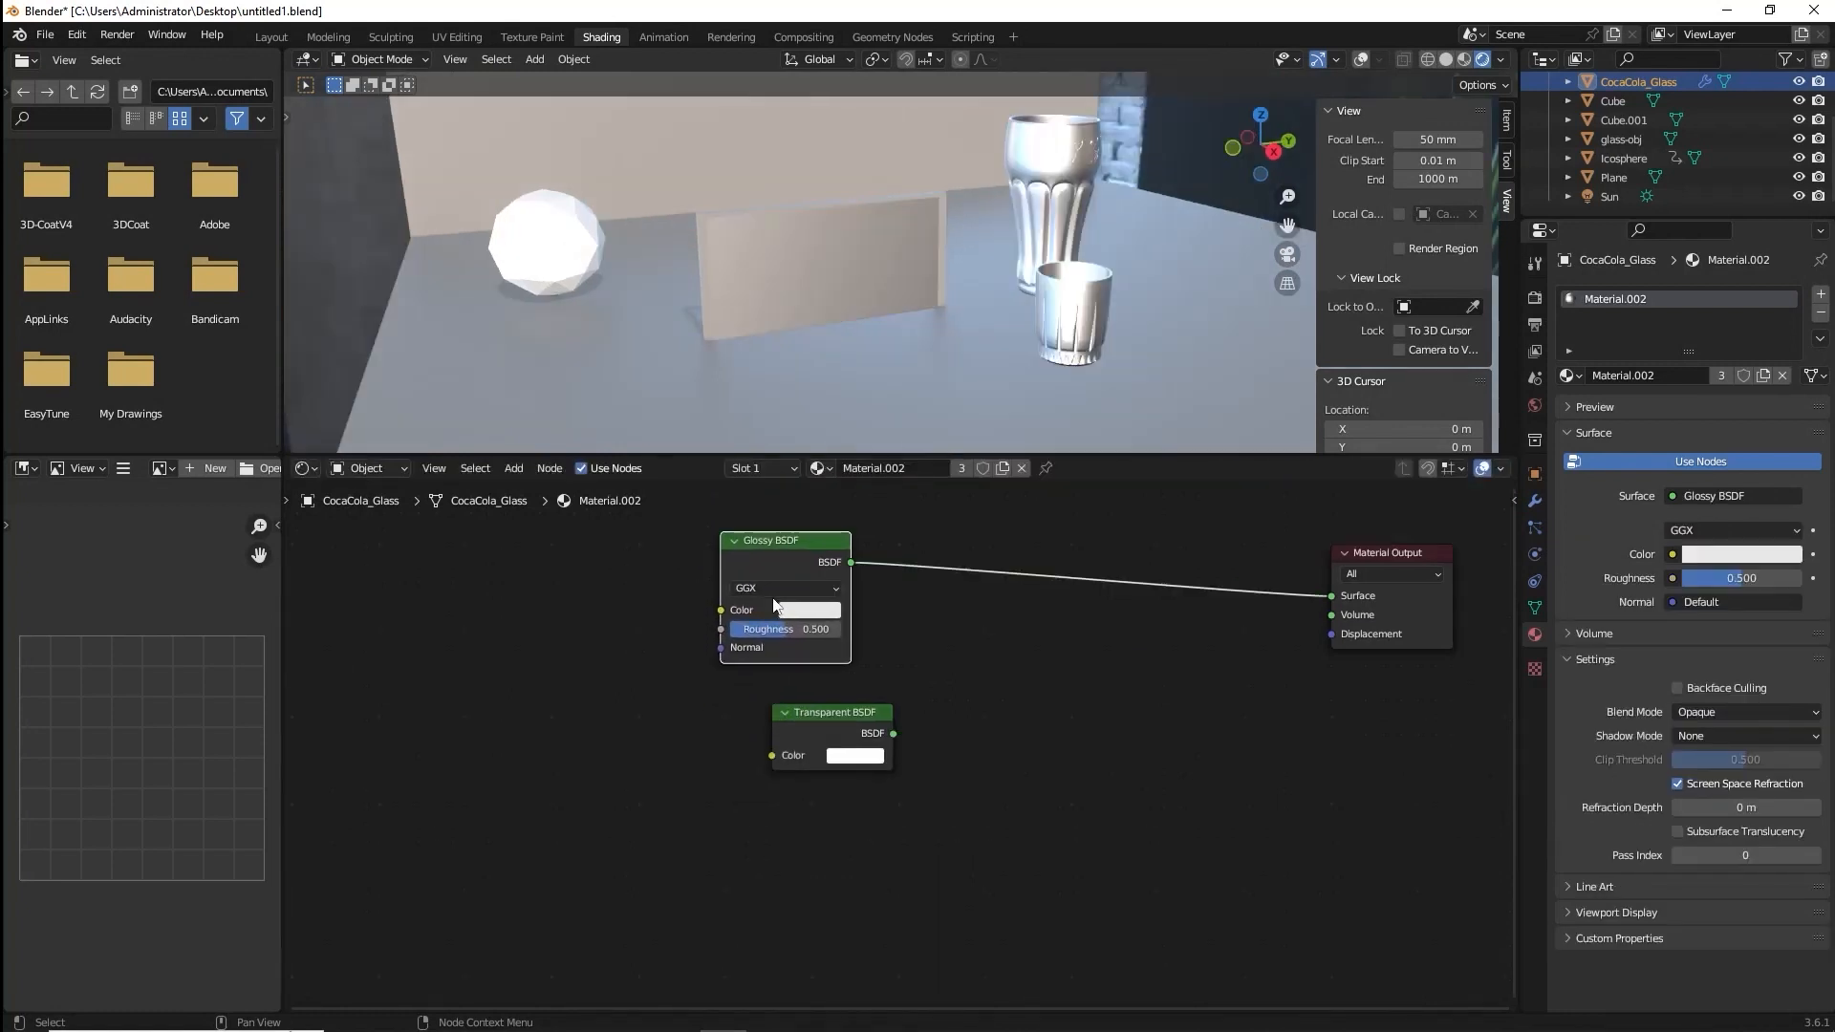
pyautogui.click(768, 590)
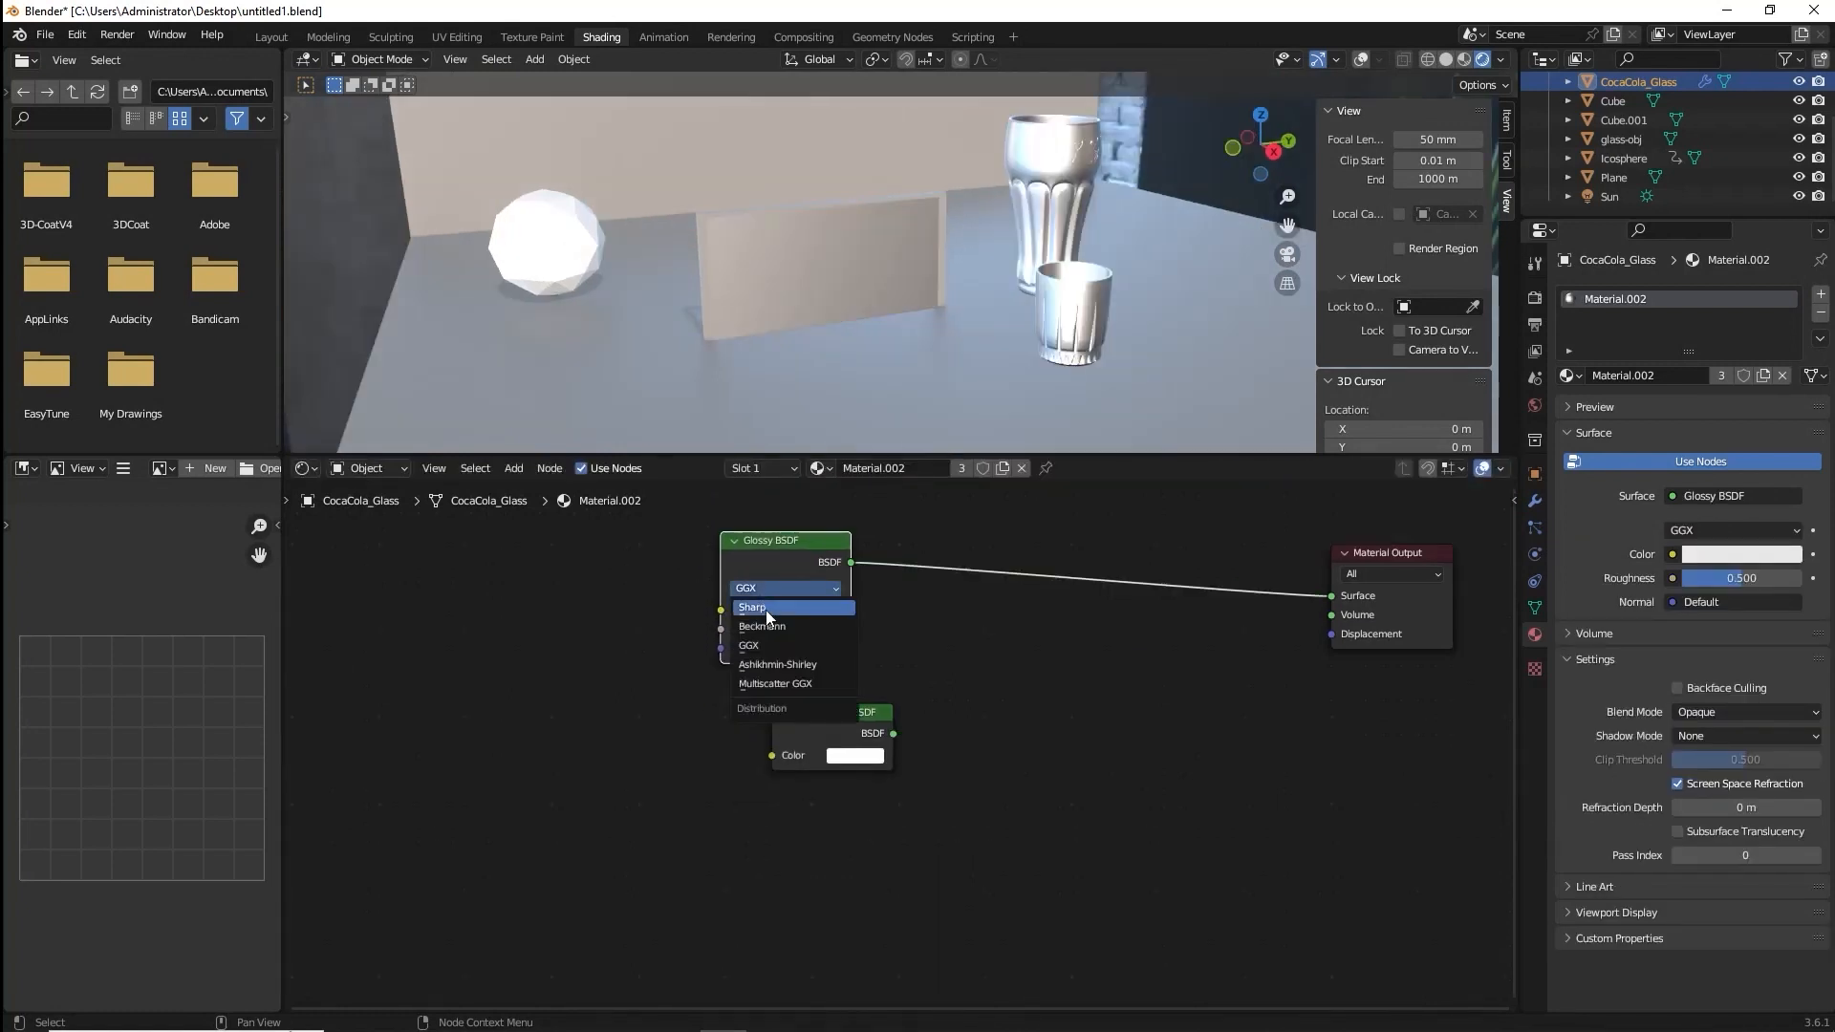
pyautogui.click(766, 611)
pyautogui.moveTo(772, 364)
pyautogui.mouseDown(button='middle')
pyautogui.moveTo(720, 324)
pyautogui.moveTo(768, 338)
pyautogui.moveTo(733, 369)
pyautogui.moveTo(749, 384)
pyautogui.mouseUp(button='middle')
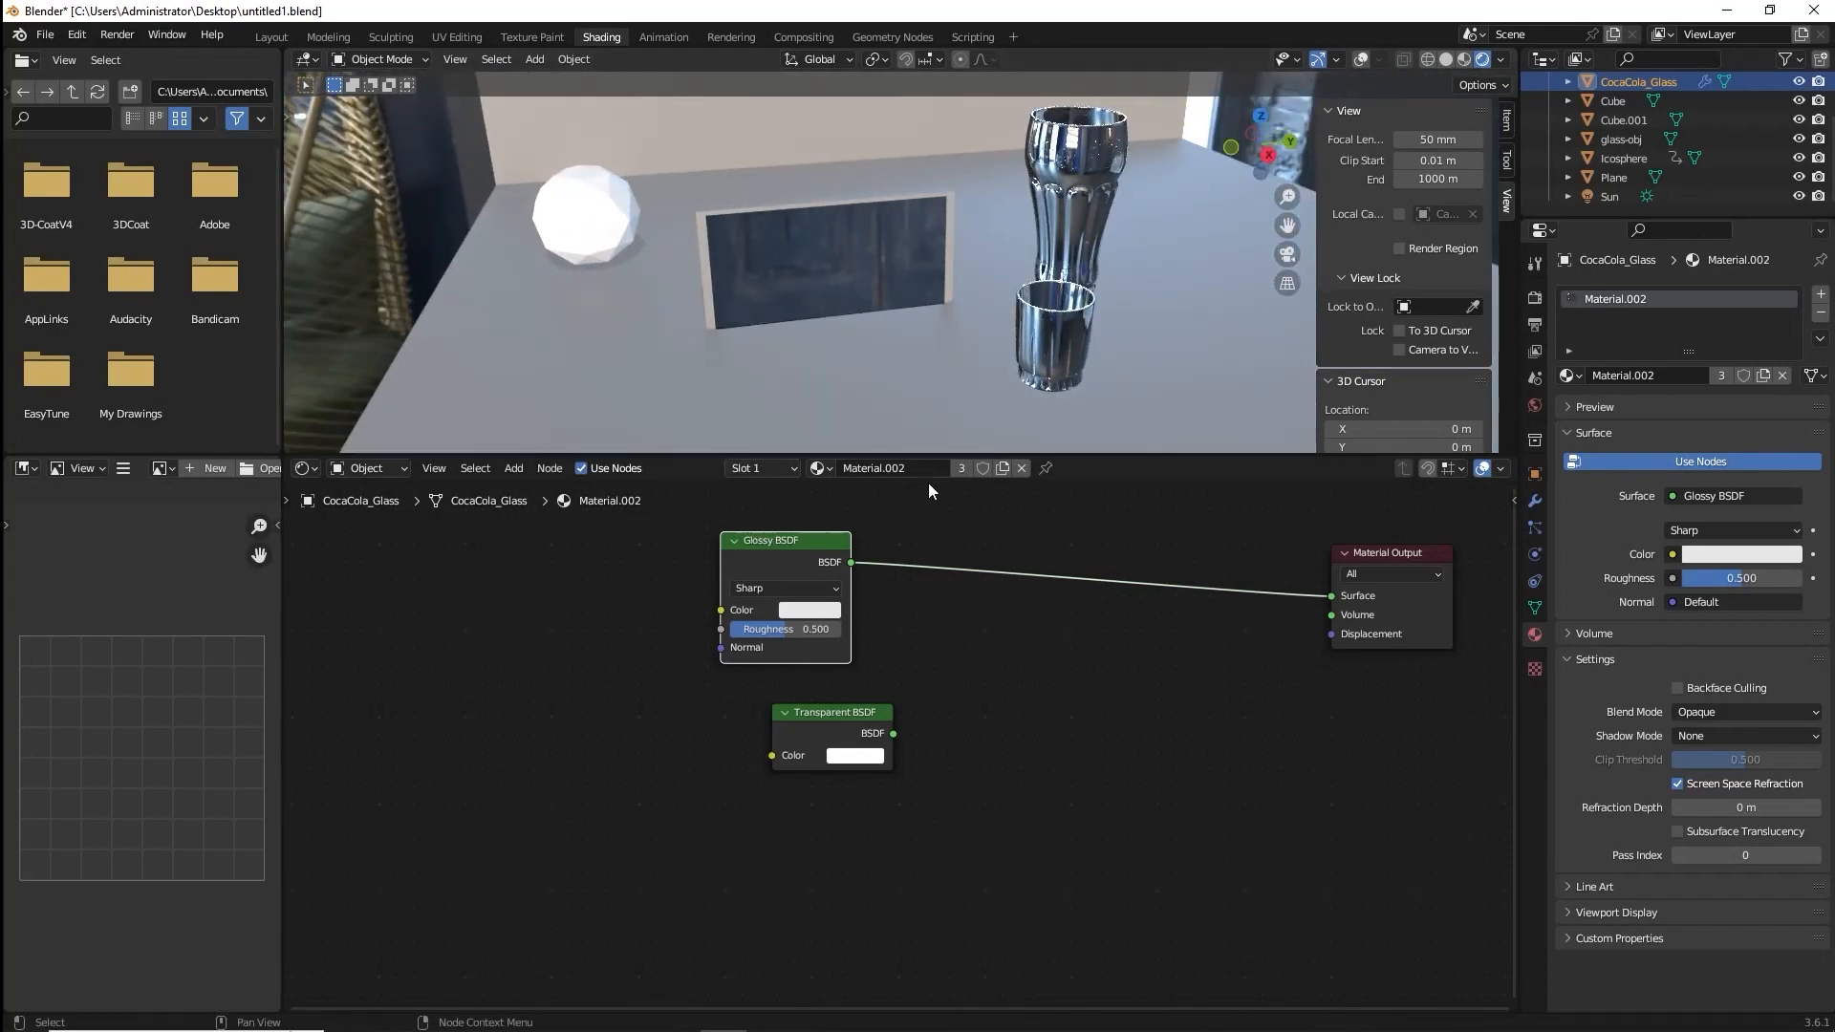
# Insert a Mix Shader before the Material Output that combines the Glossy BSDF with the Transparent BSDF.
pyautogui.hotkey('shift', 'a')
pyautogui.click(1013, 661)
pyautogui.write('mi')
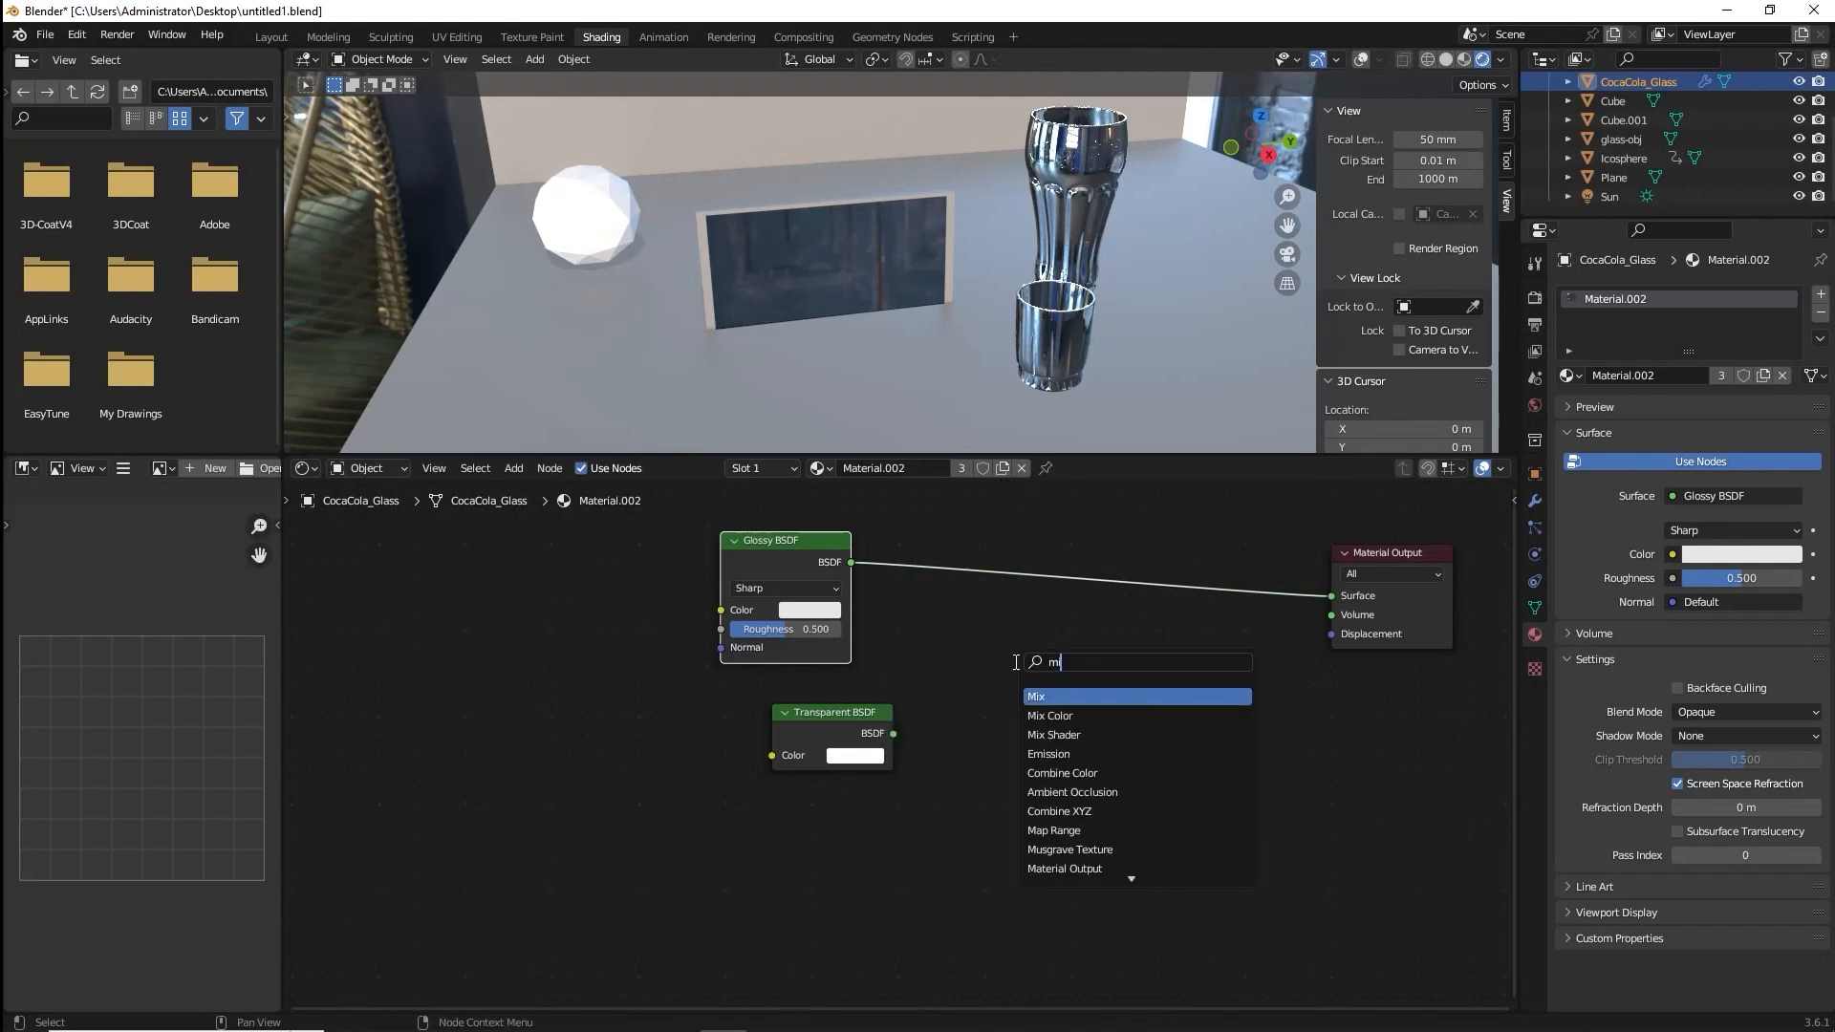
pyautogui.click(1063, 735)
pyautogui.click(994, 638)
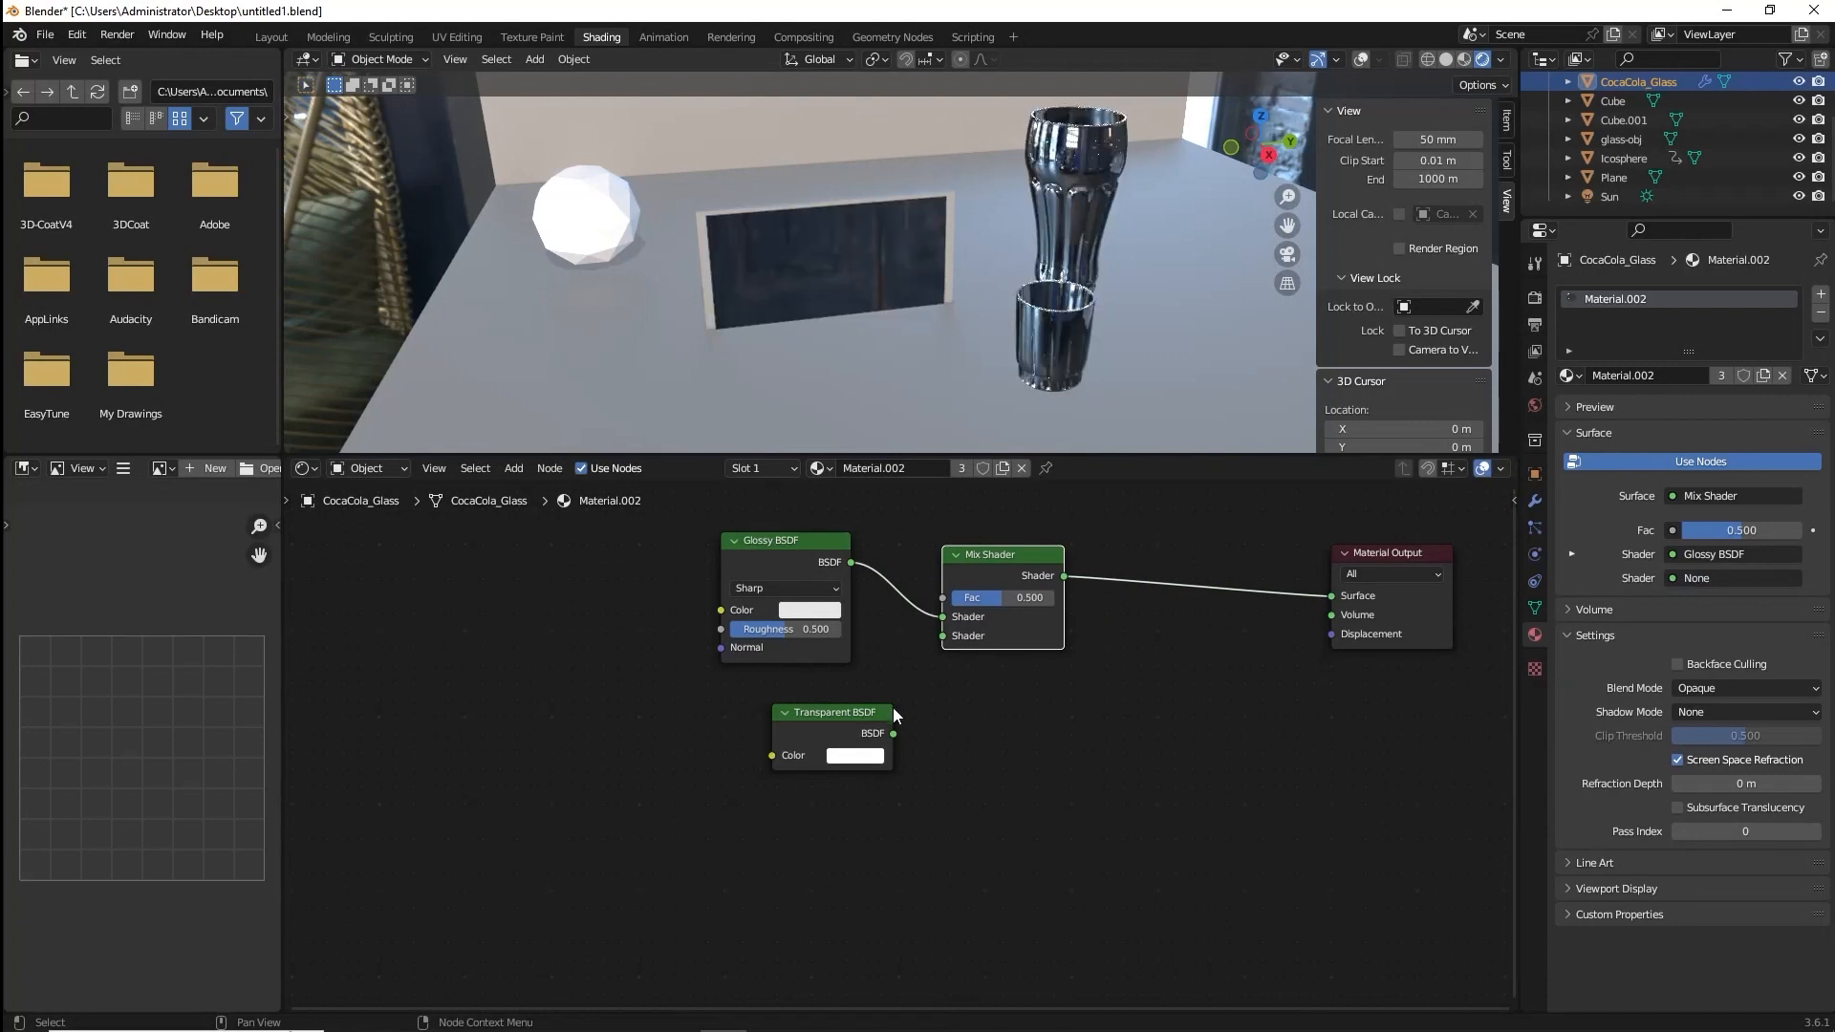
pyautogui.moveTo(893, 733); pyautogui.dragTo(941, 636)
pyautogui.moveTo(1126, 317); pyautogui.dragTo(1105, 272, button='middle')
# Duplicate the Mix Shader, insert the copy between the Glossy BSDF and the original Mix Shader, and space out the nodes.
pyautogui.moveTo(834, 592); pyautogui.dragTo(888, 728, button='middle')
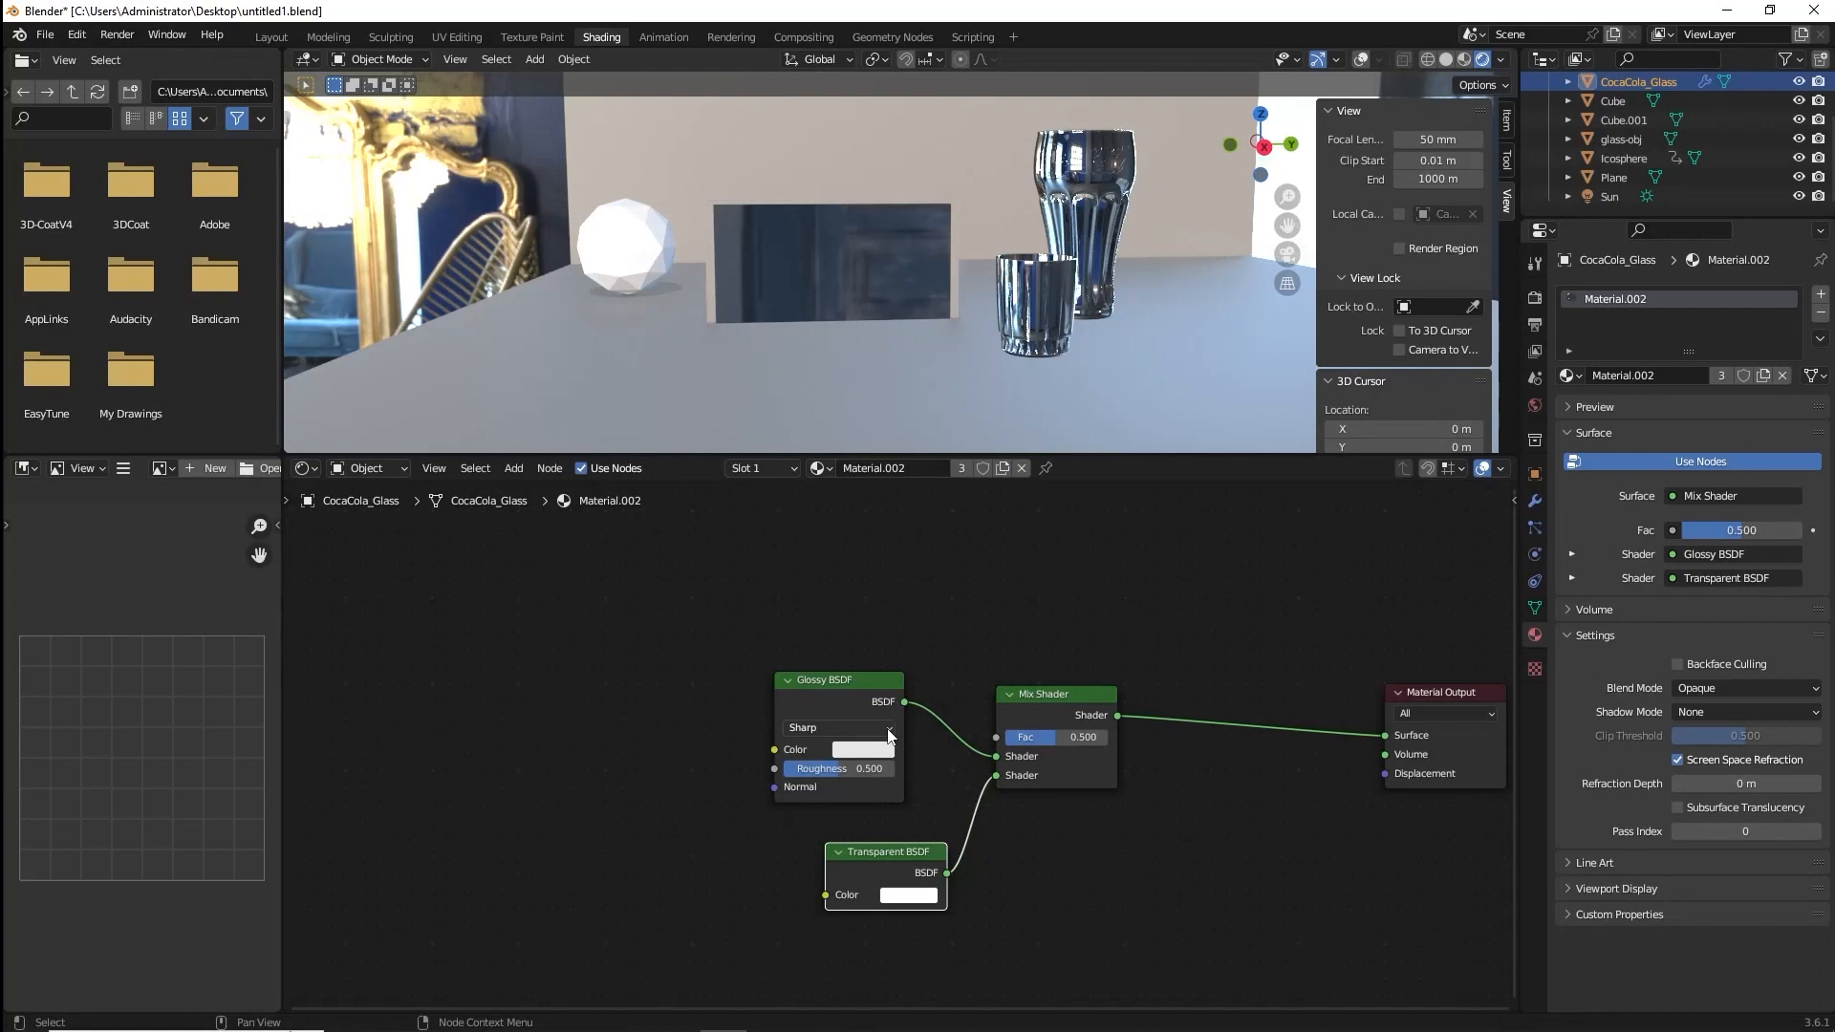
pyautogui.moveTo(889, 736); pyautogui.dragTo(733, 625, button='middle')
pyautogui.moveTo(899, 577); pyautogui.dragTo(998, 577)
pyautogui.hotkey('shift', 'd')
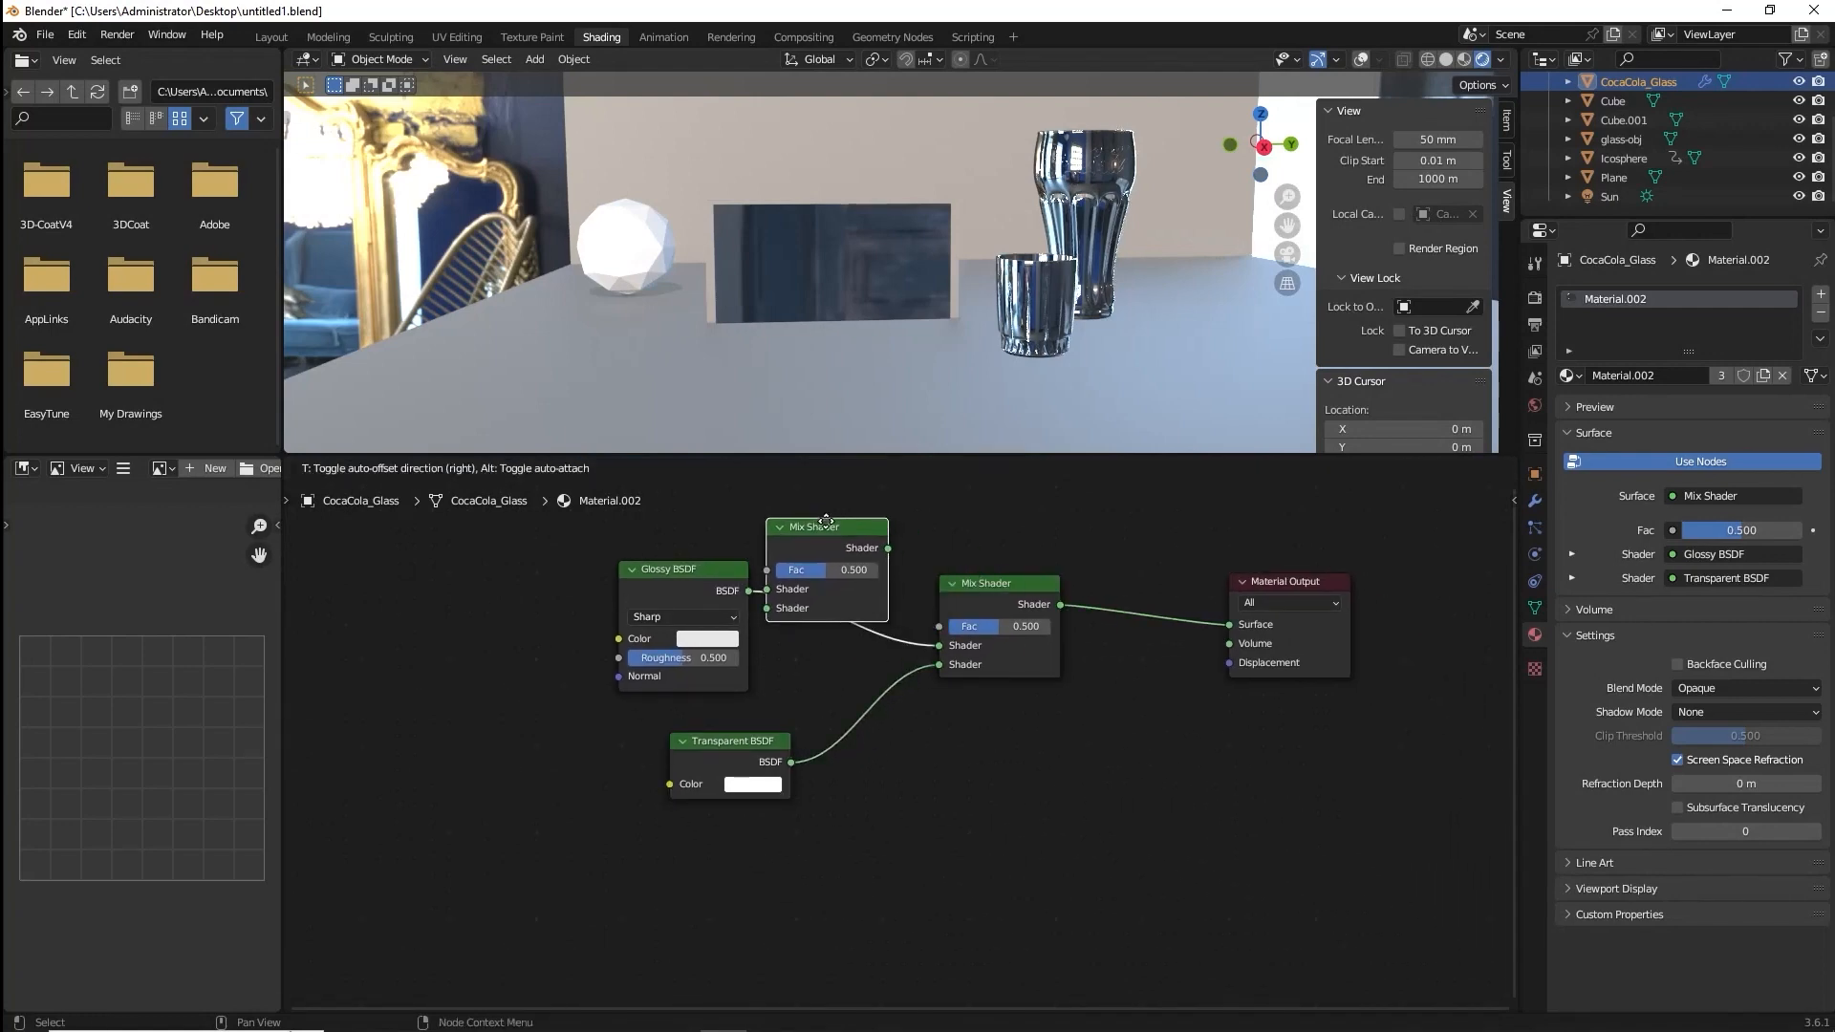
pyautogui.click(824, 520)
pyautogui.moveTo(719, 578); pyautogui.dragTo(593, 568)
pyautogui.moveTo(703, 545); pyautogui.dragTo(811, 661, button='middle')
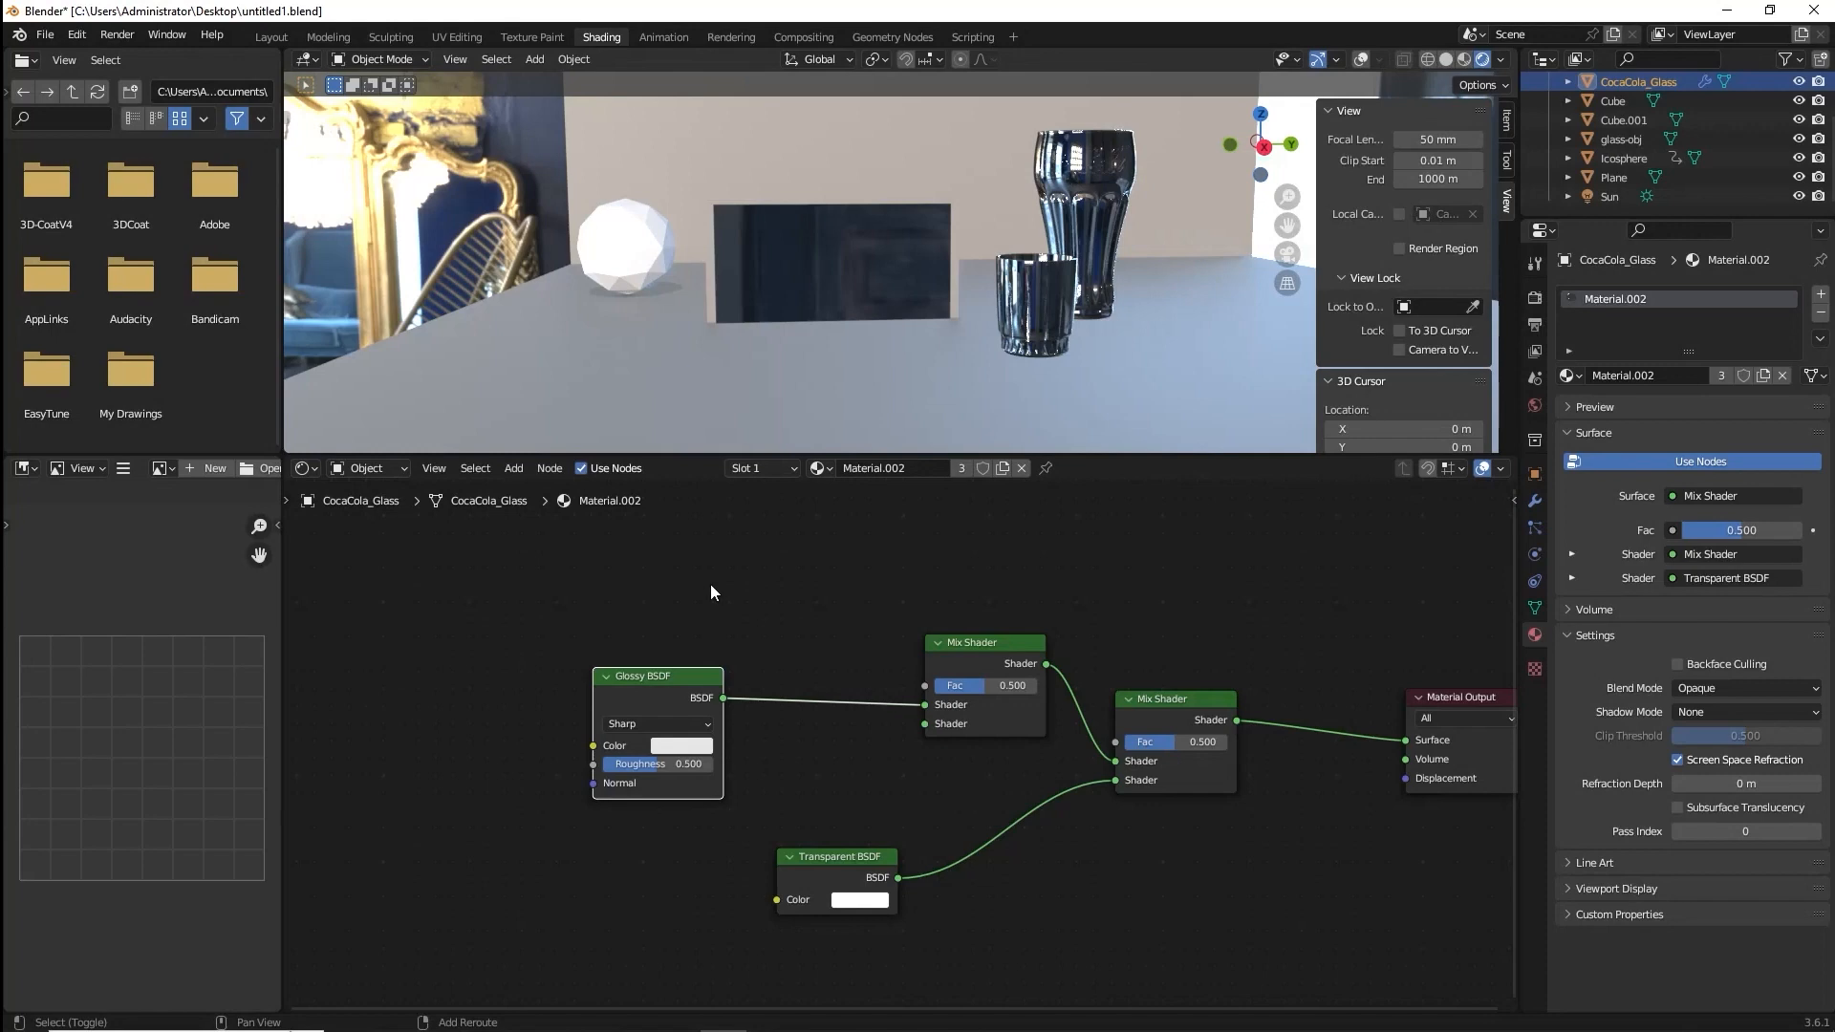
# Add a Refraction BSDF and connect it to the first Shader input of the duplicated Mix Shader, with Glossy BSDF in the second.
pyautogui.hotkey('shift', 'a')
pyautogui.write('refr')
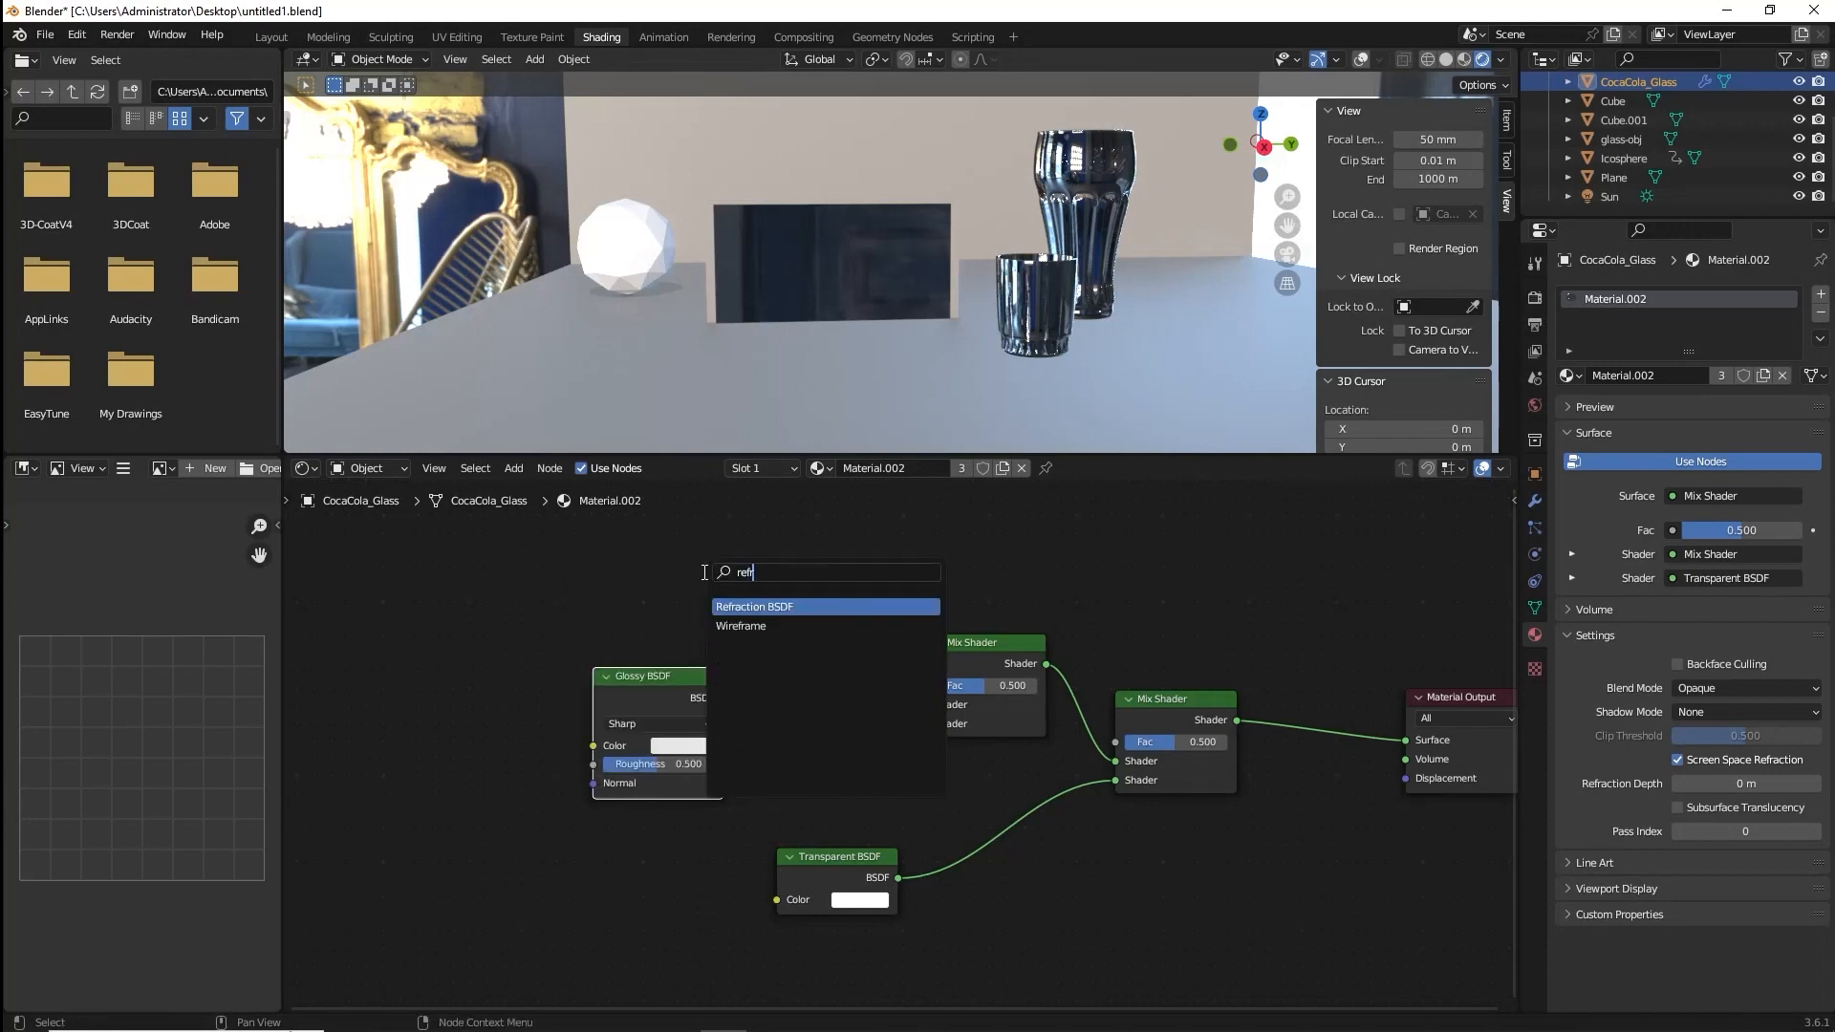
pyautogui.press('Return')
pyautogui.click(648, 542)
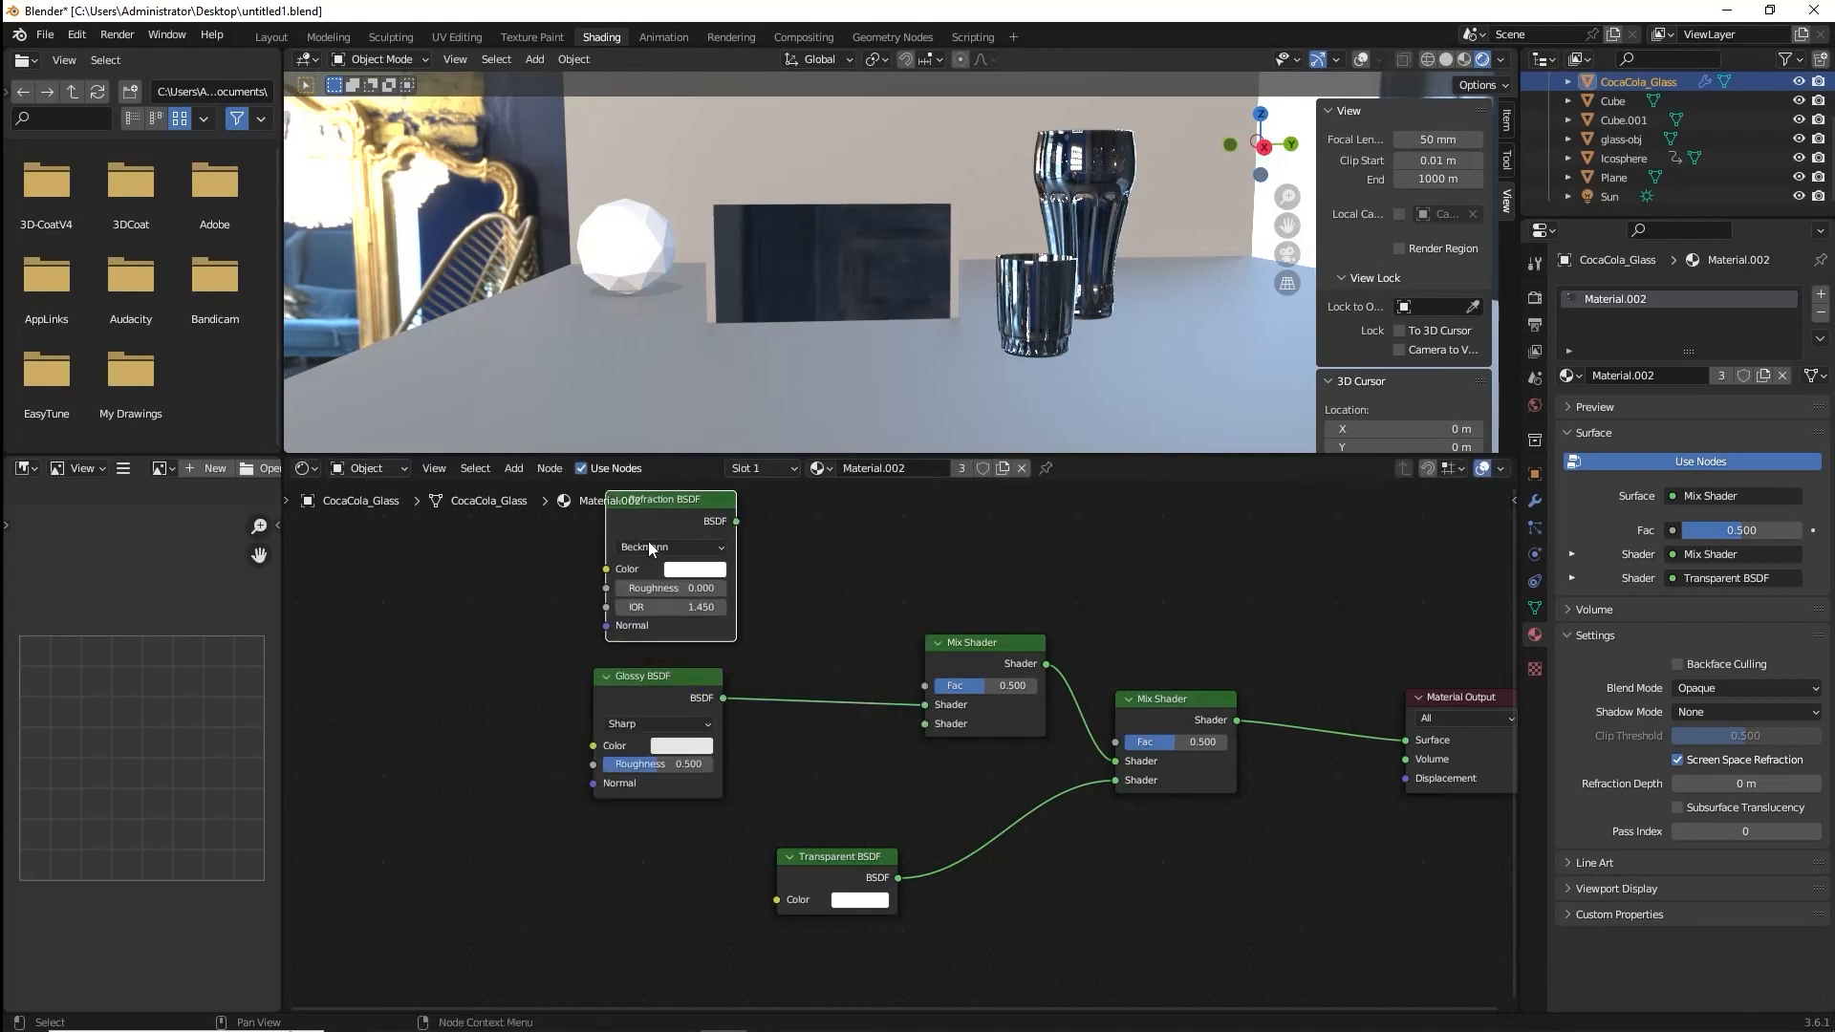
pyautogui.moveTo(736, 521); pyautogui.dragTo(924, 705)
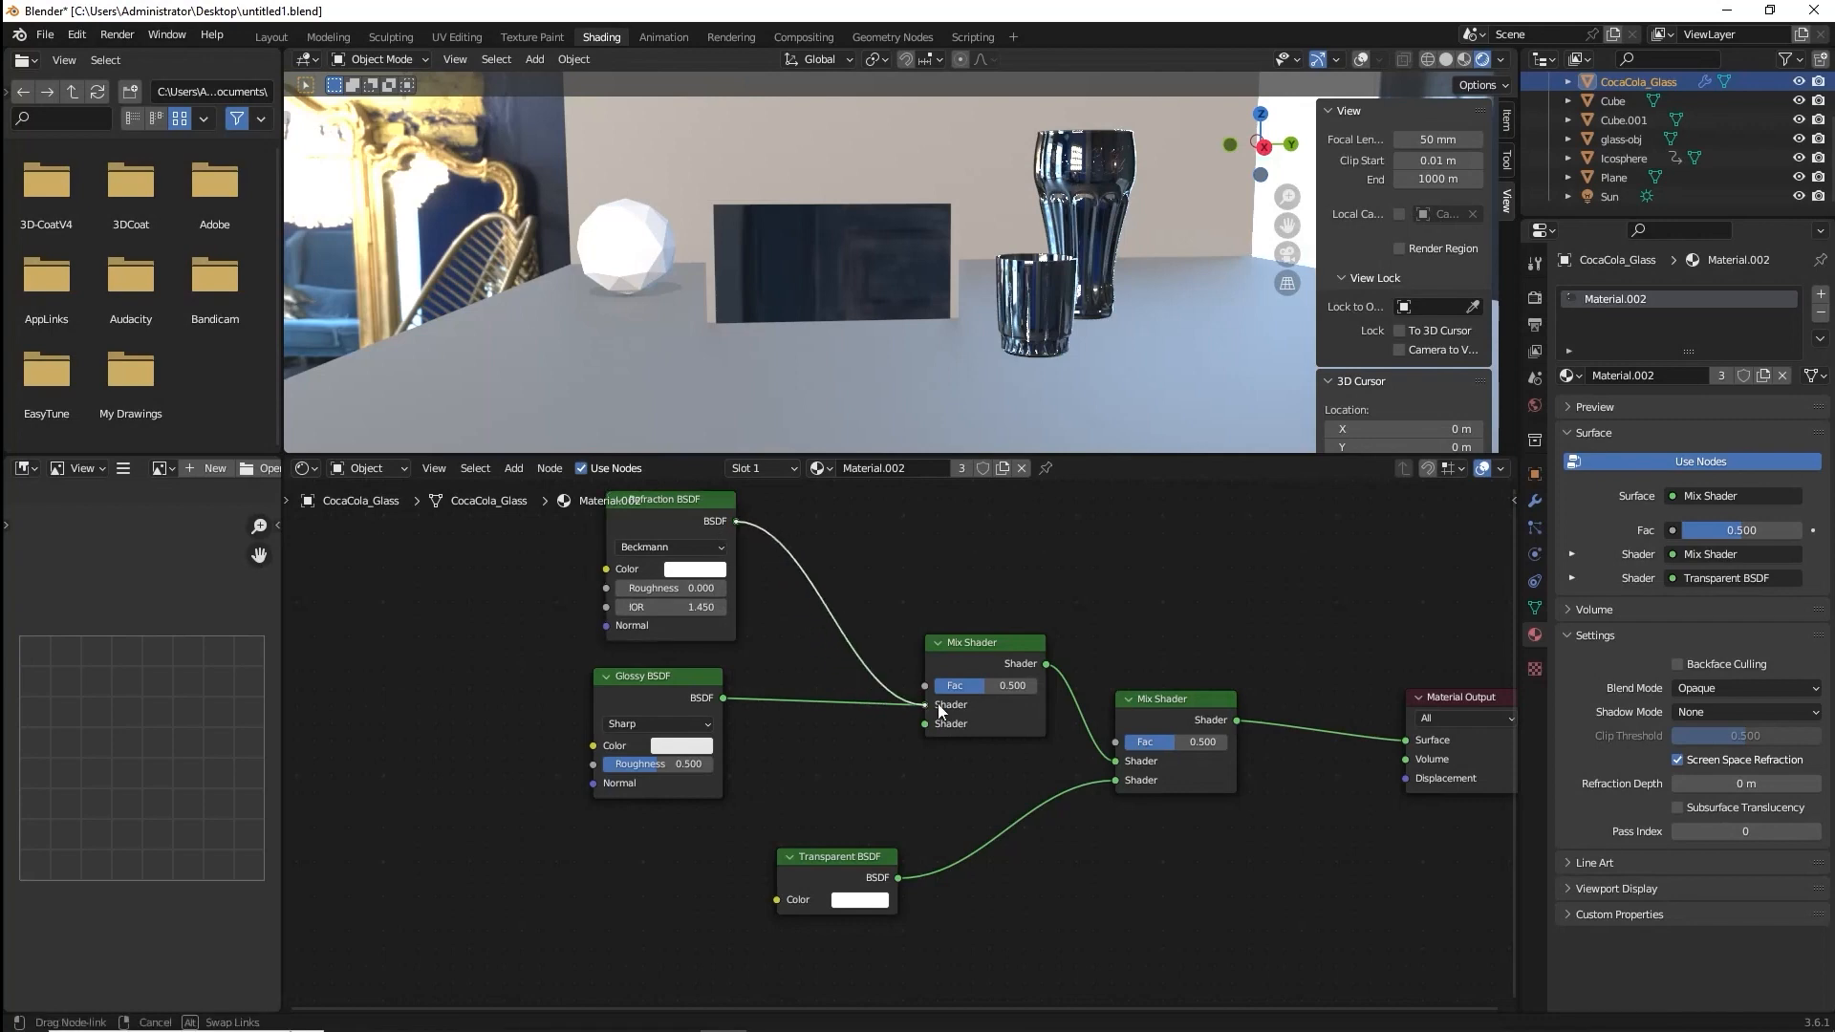
# Set the Refraction BSDF's IOR to 1.000.
pyautogui.doubleClick(703, 605)
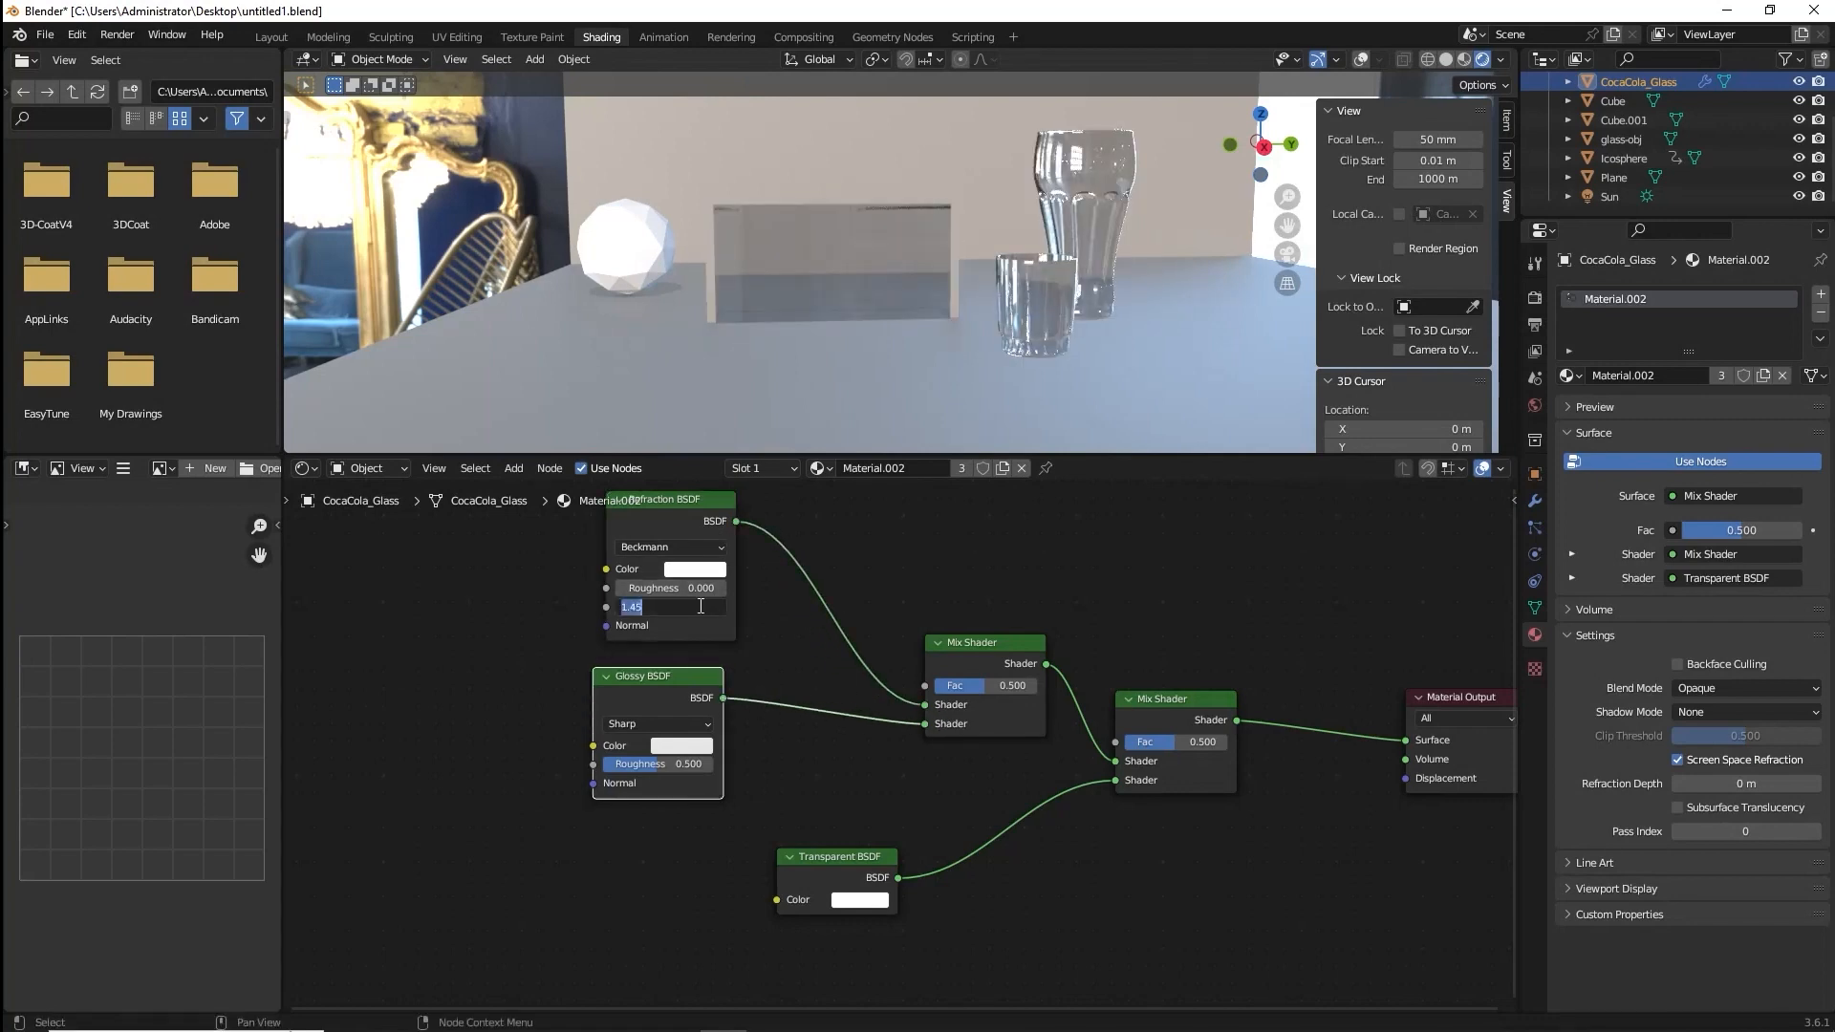
pyautogui.write('1')
pyautogui.press('Return')
# Add a Light Path node and connect its Is Shadow Ray output to the Fac input of the last Mix Shader.
pyautogui.moveTo(762, 581); pyautogui.dragTo(790, 659, button='middle')
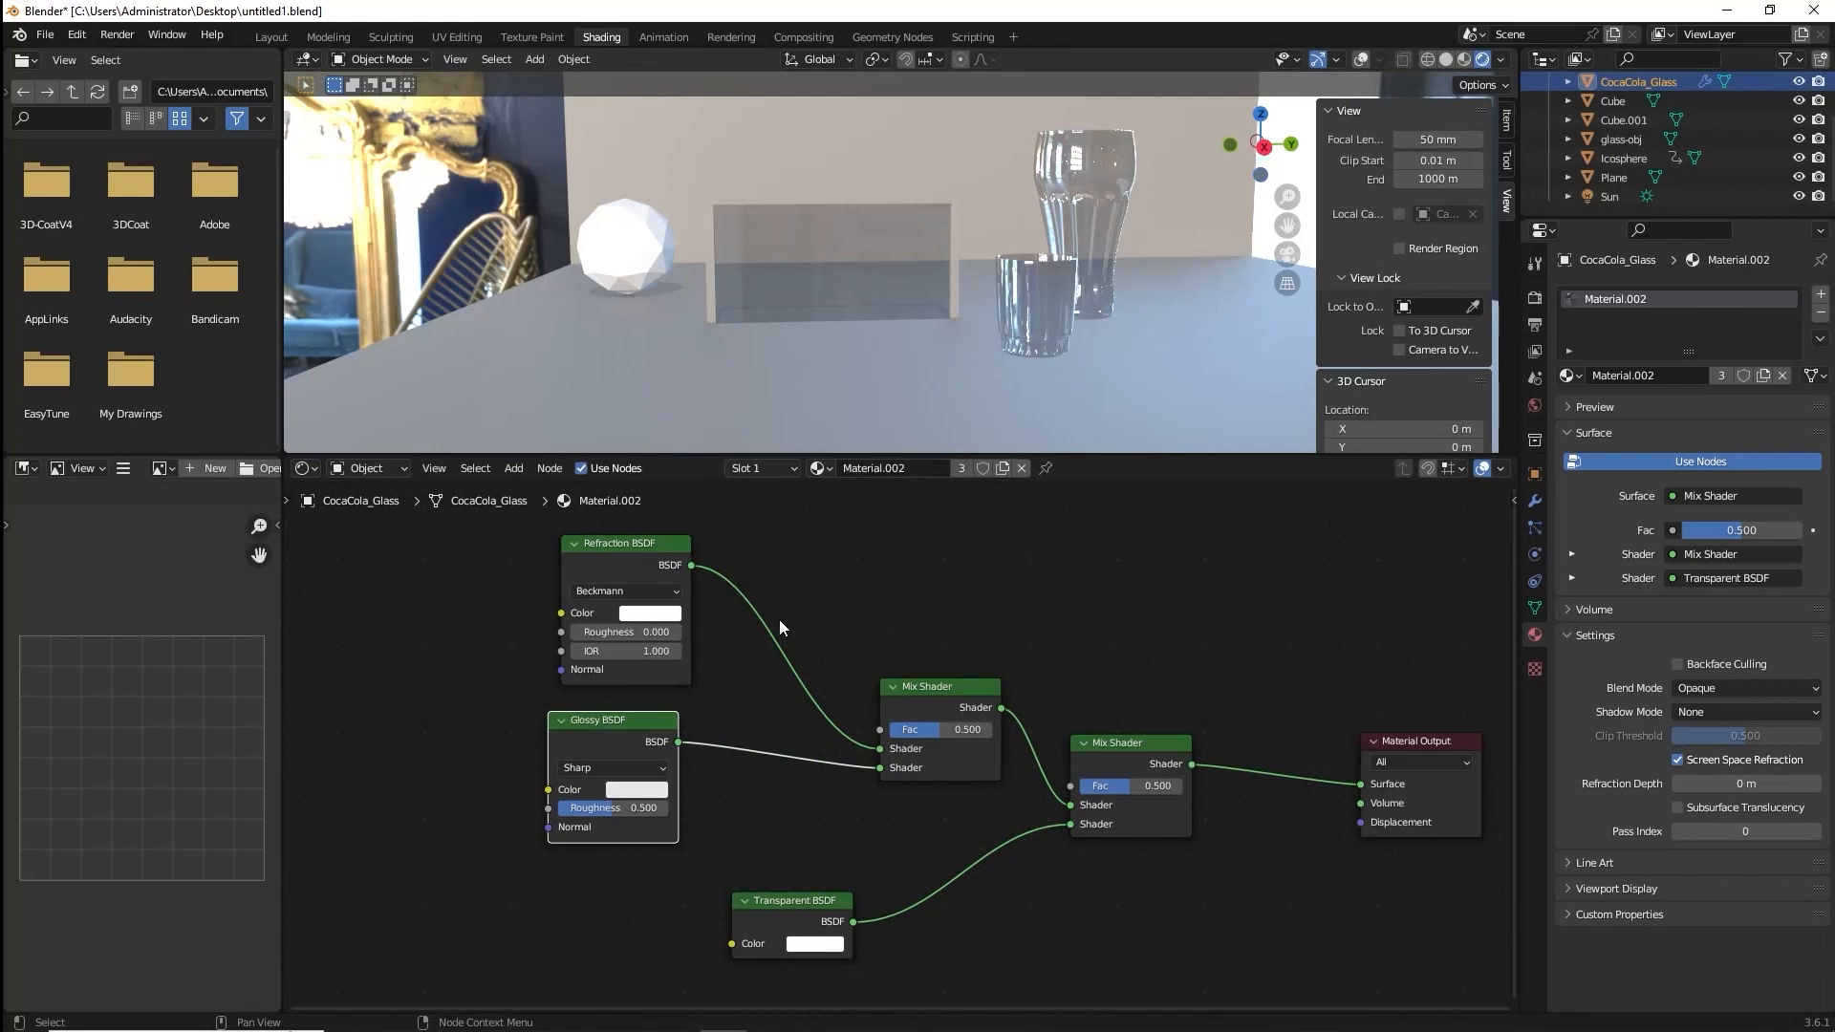
pyautogui.moveTo(824, 589); pyautogui.dragTo(771, 688, button='middle')
pyautogui.moveTo(1071, 843); pyautogui.dragTo(1113, 776)
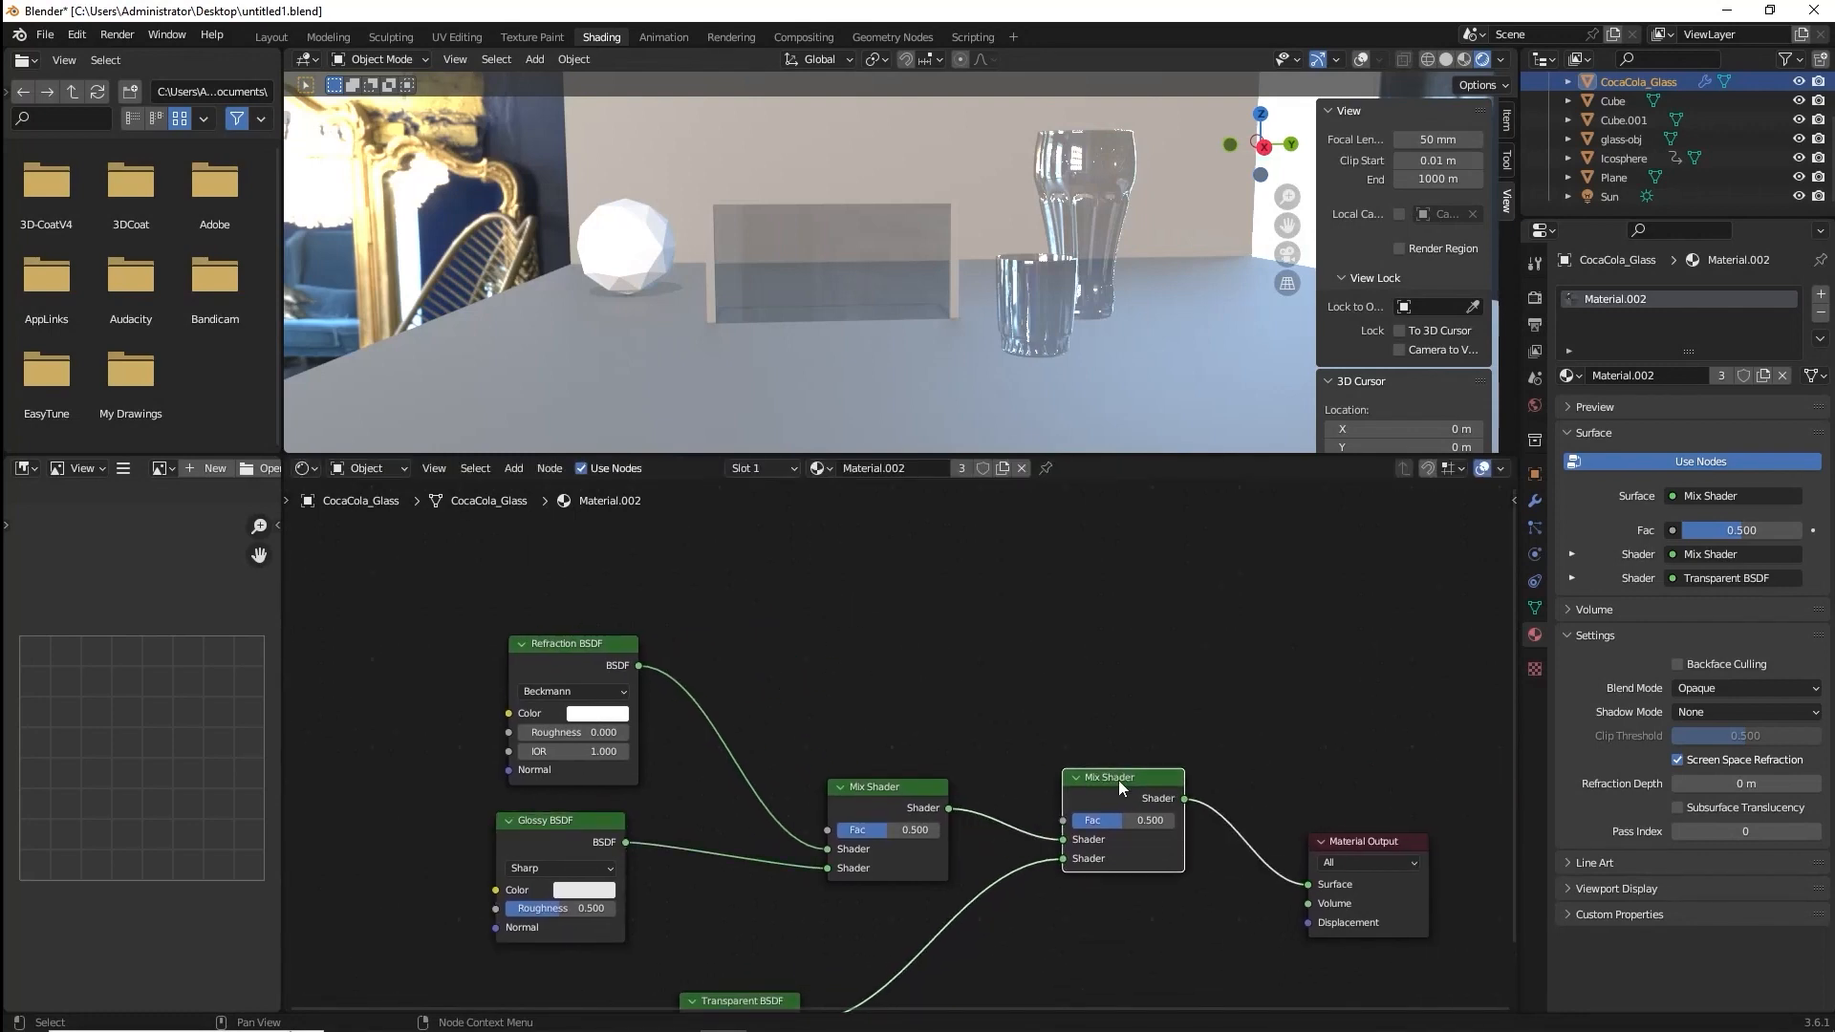
pyautogui.hotkey('shift', 'a')
pyautogui.click(965, 605)
pyautogui.write('li')
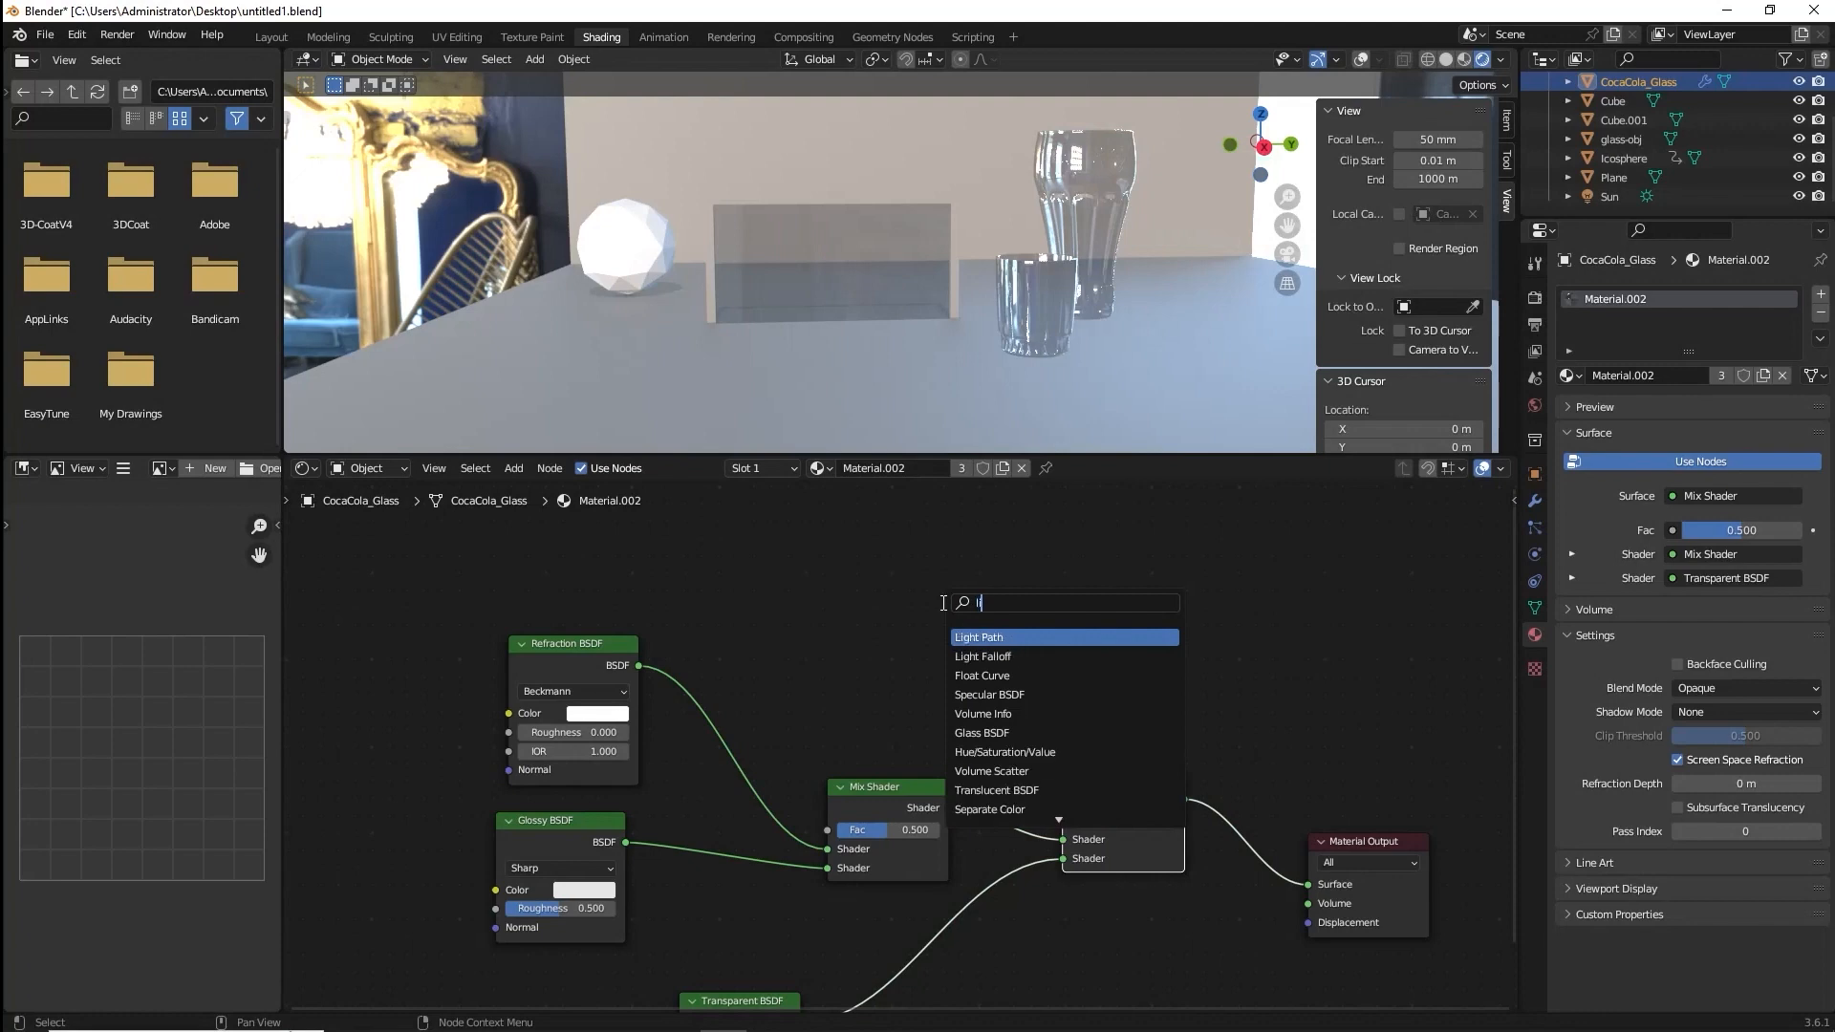
pyautogui.press('Return')
pyautogui.click(827, 581)
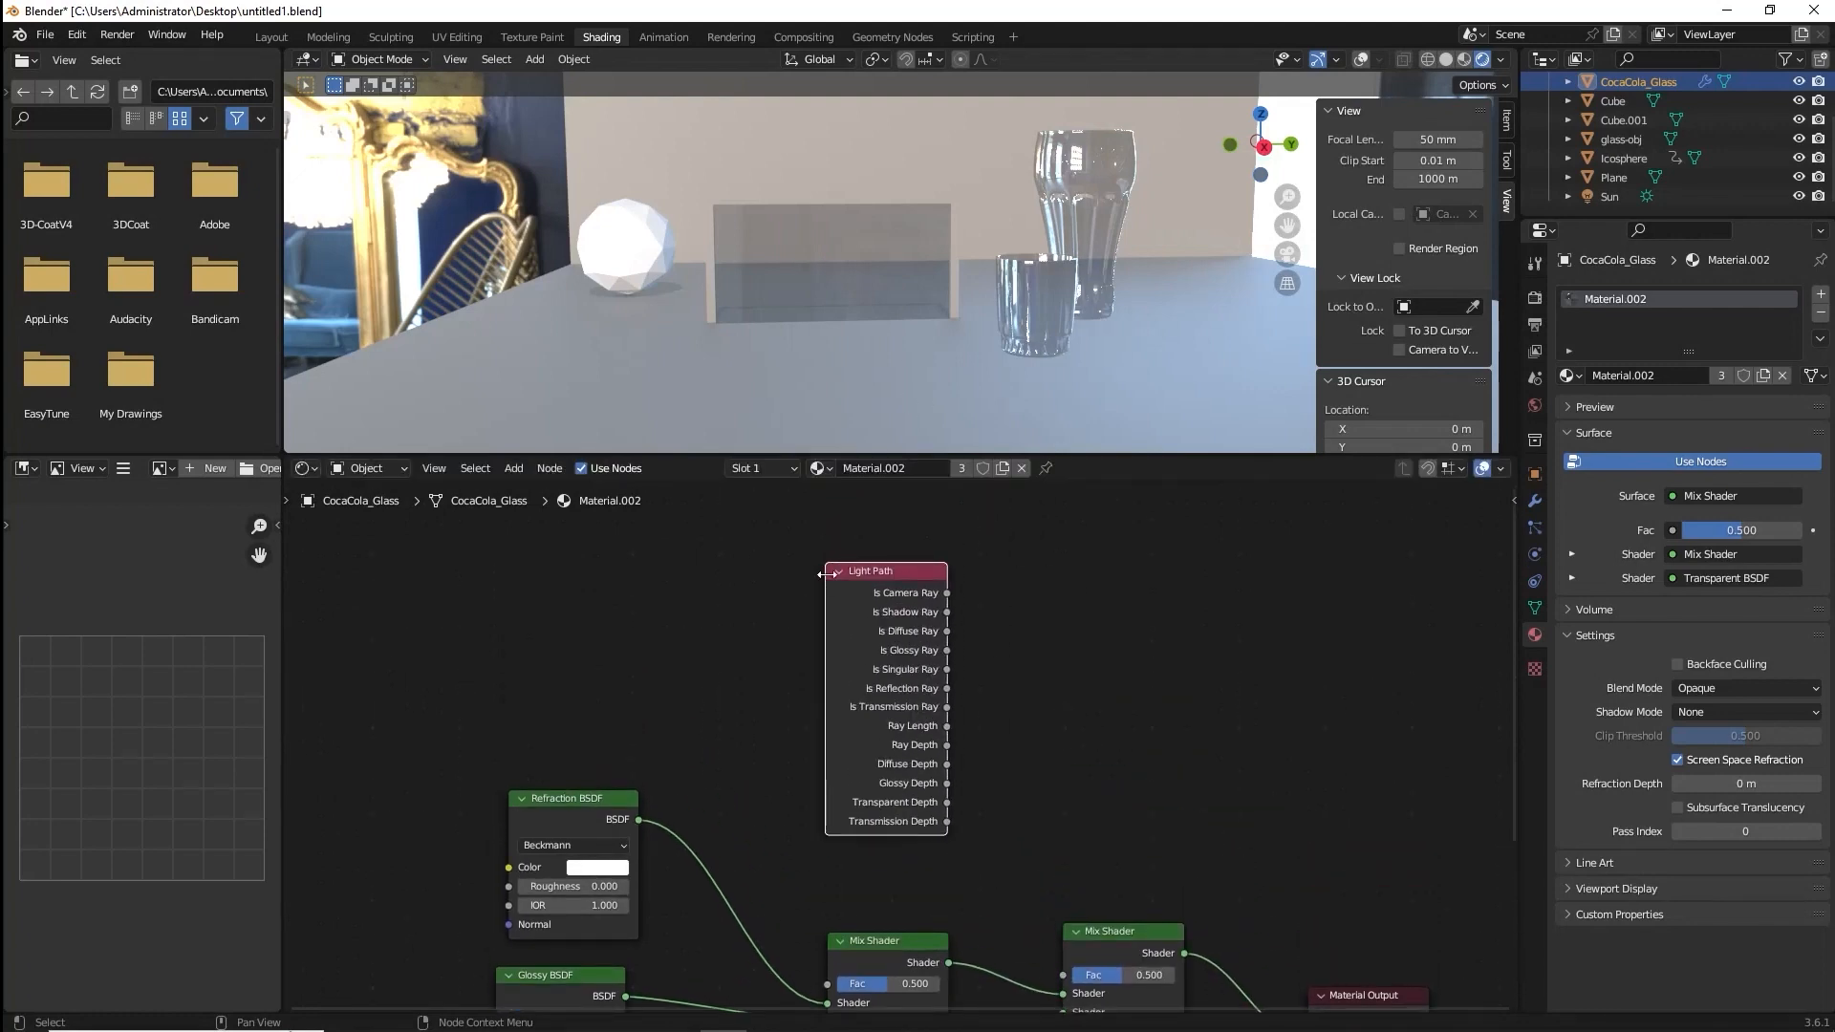
pyautogui.moveTo(946, 612); pyautogui.dragTo(1068, 972)
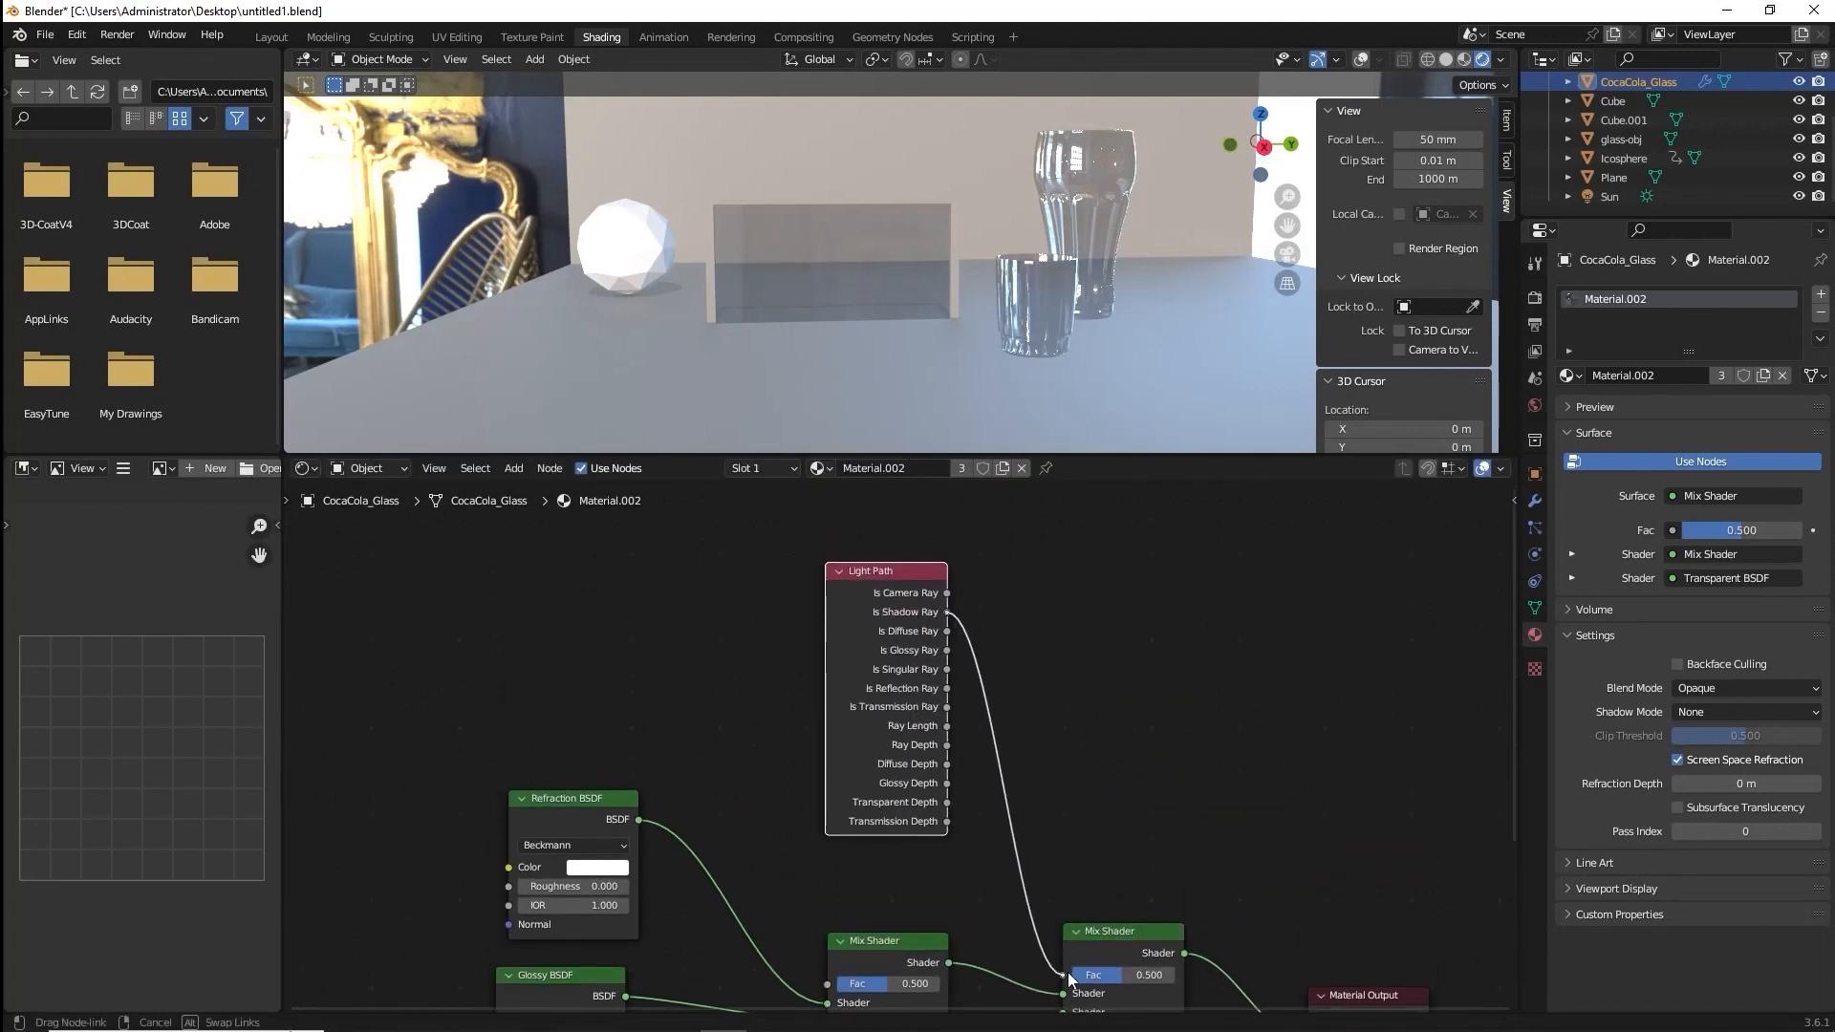
pyautogui.moveTo(949, 226); pyautogui.dragTo(938, 277, button='middle')
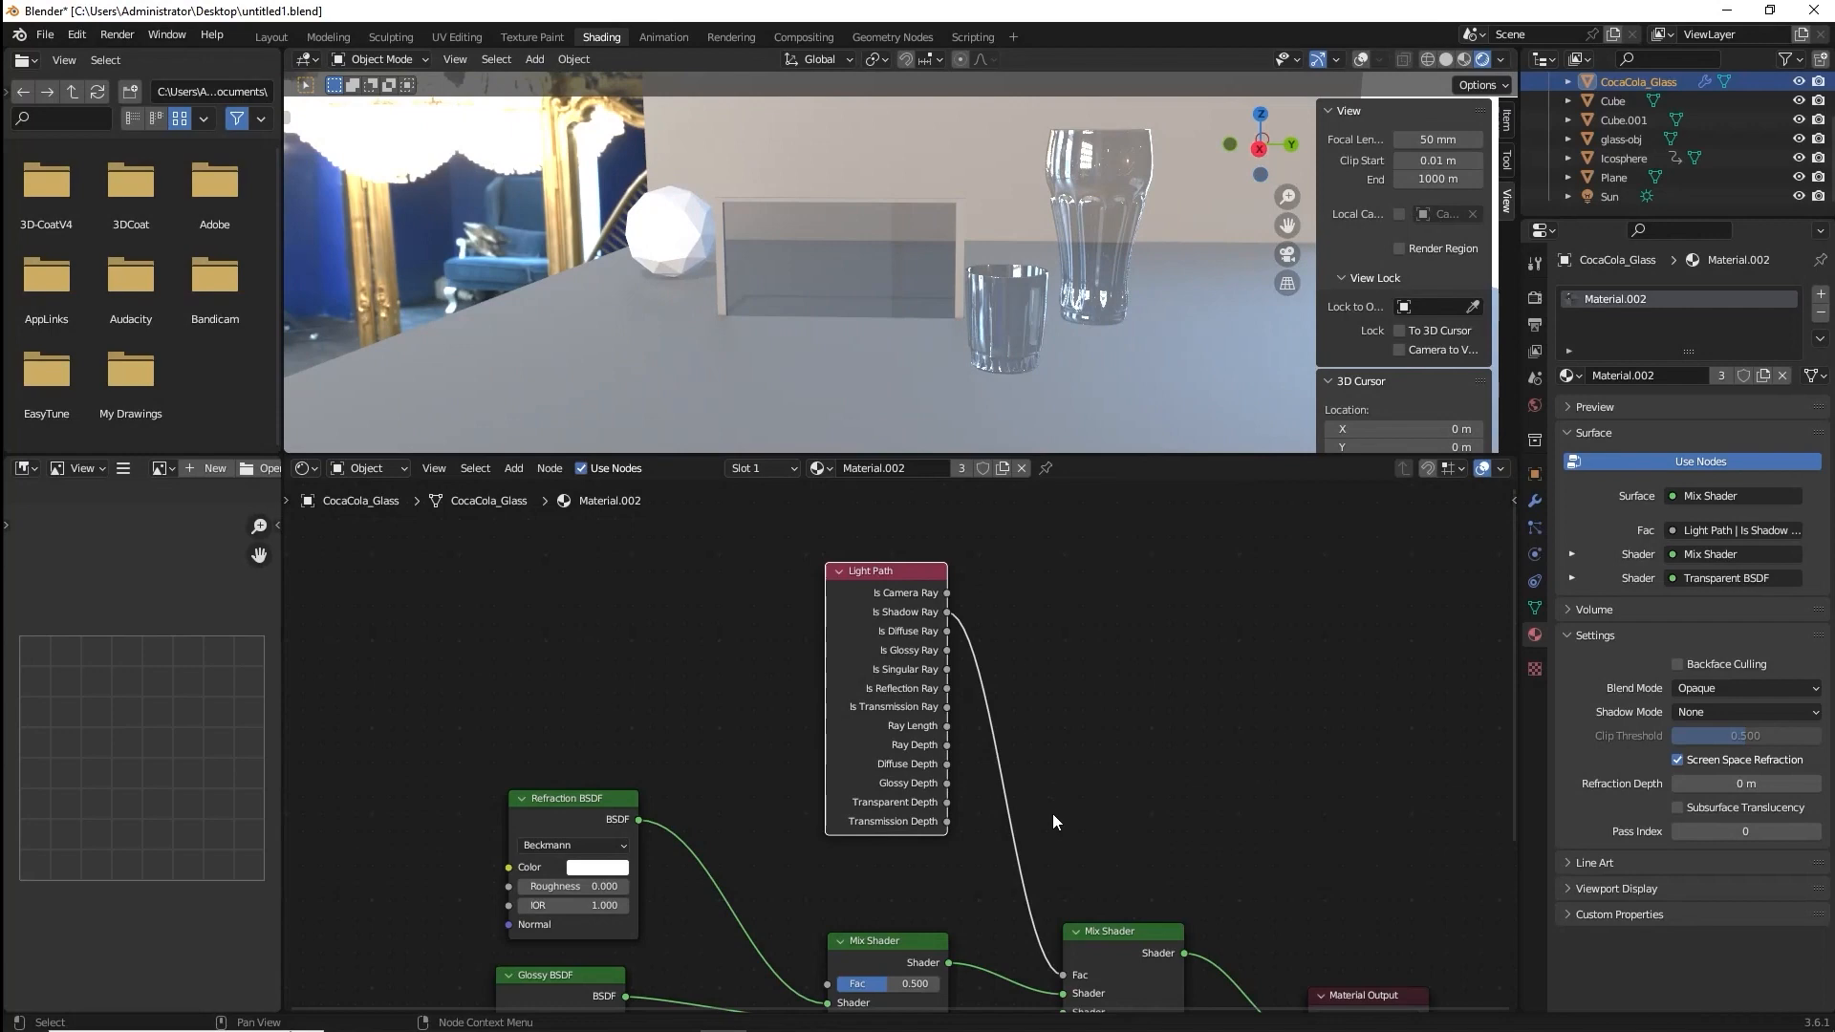
pyautogui.moveTo(1052, 820); pyautogui.dragTo(1081, 630, button='middle')
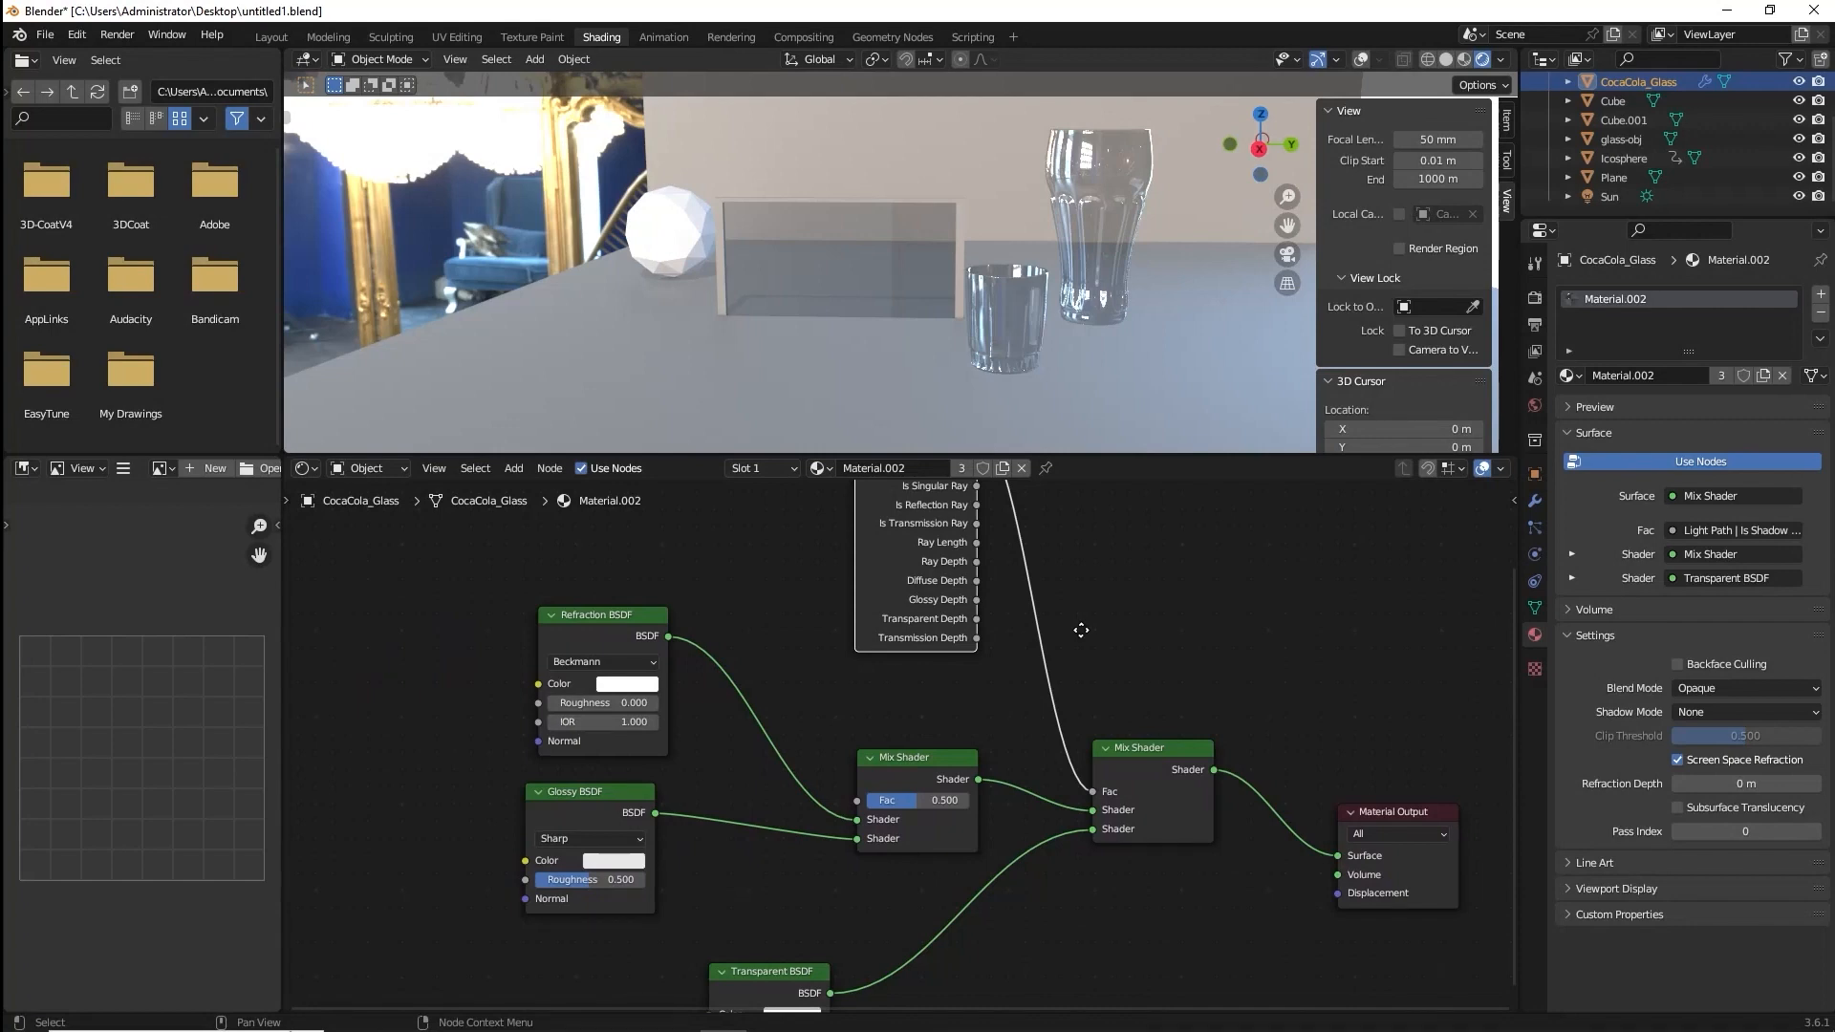
# Set the Refraction BSDF's IOR to 1.45.
pyautogui.moveTo(1081, 630); pyautogui.dragTo(1017, 608, button='middle')
pyautogui.scroll(-1, 1012, 663)
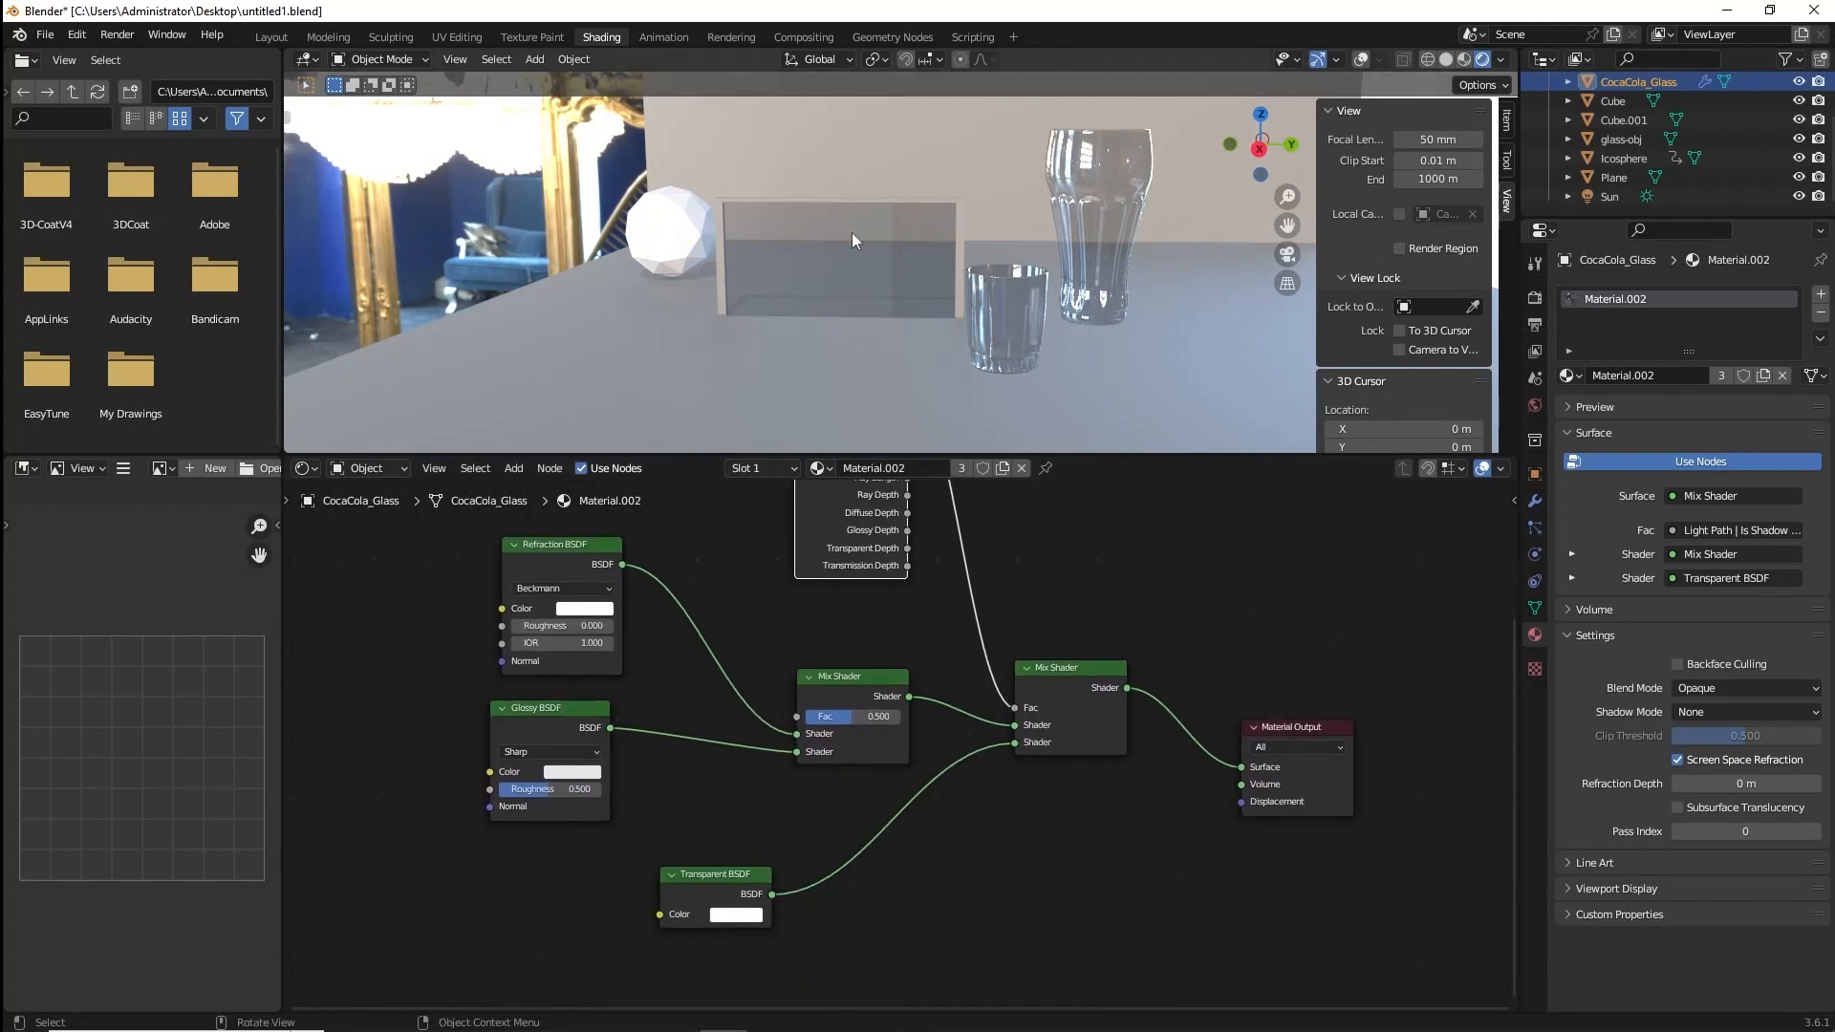
pyautogui.moveTo(852, 238)
pyautogui.mouseDown(button='middle')
pyautogui.moveTo(950, 214)
pyautogui.moveTo(850, 226)
pyautogui.mouseUp(button='middle')
pyautogui.scroll(2, 850, 226)
pyautogui.click(590, 641)
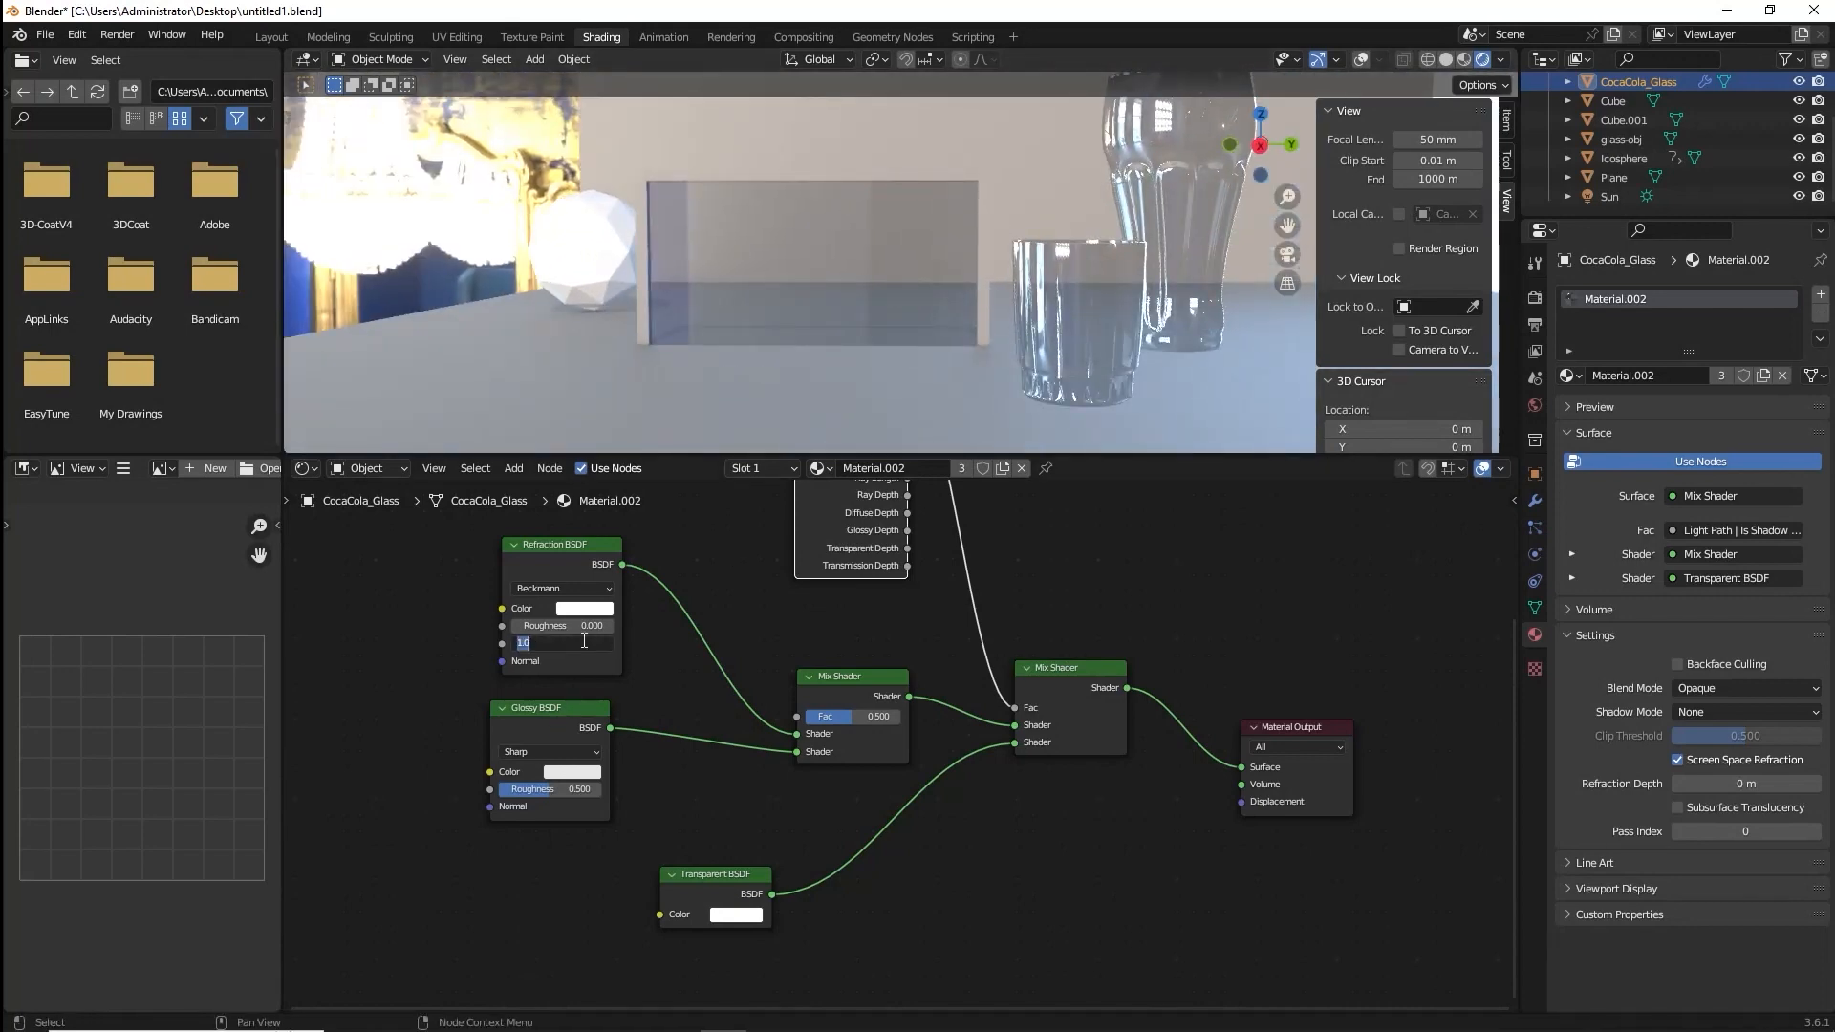
pyautogui.write('1.45')
pyautogui.press('Return')
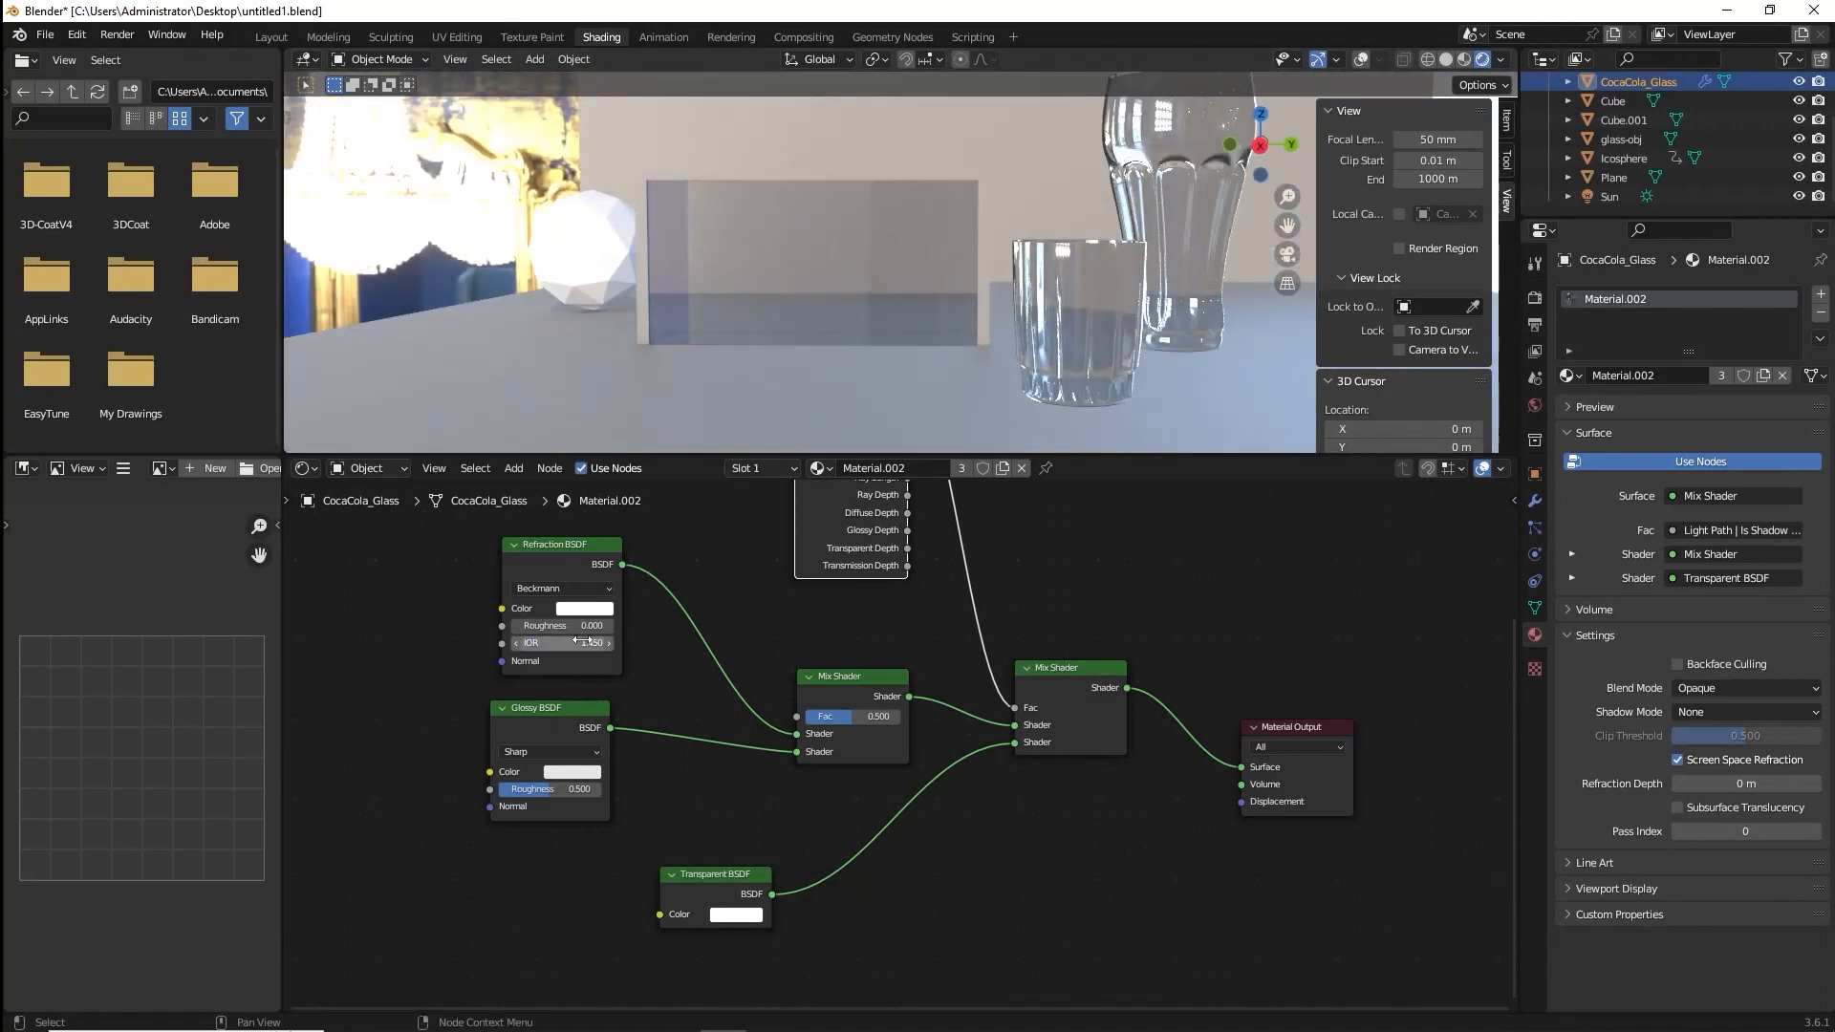
# Add a Glass BSDF node and connect its output to the Material Output's Surface input.
pyautogui.keyDown('shift'); pyautogui.moveTo(1090, 286); pyautogui.dragTo(928, 381, button='middle'); pyautogui.keyUp('shift')
pyautogui.moveTo(841, 330); pyautogui.dragTo(763, 320, button='middle')
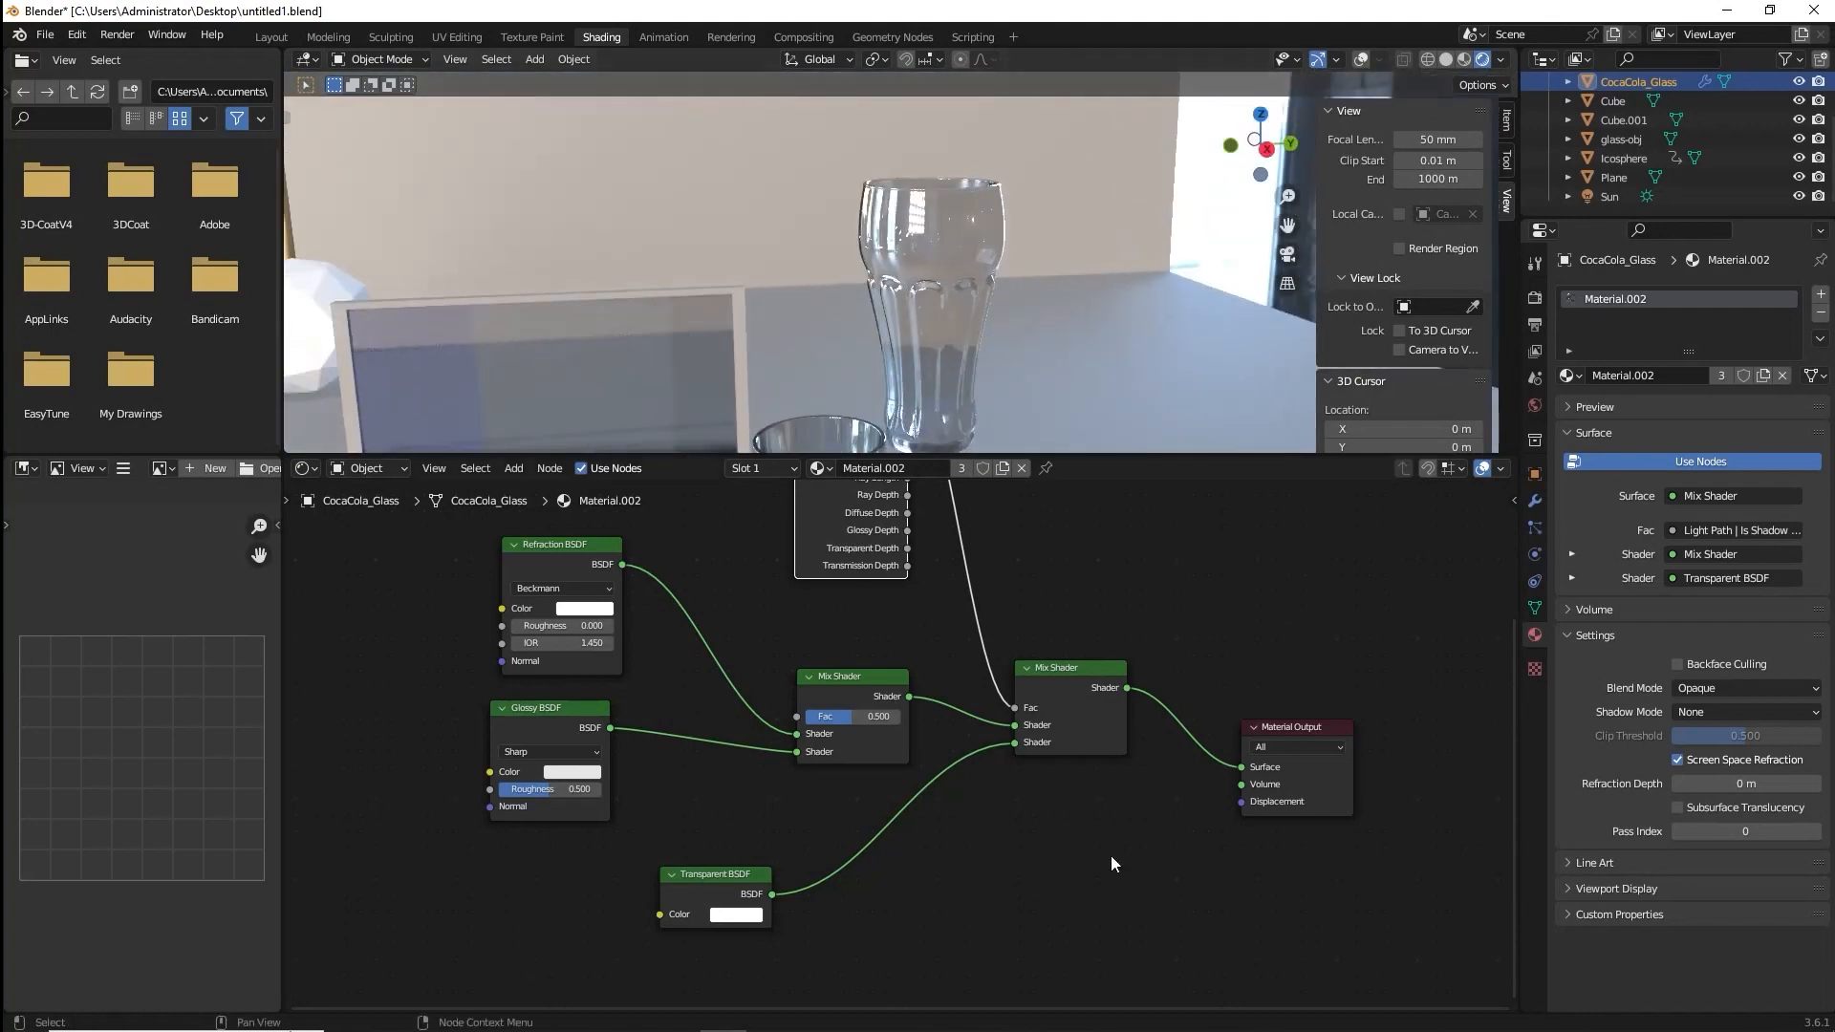
pyautogui.hotkey('shift', 'a')
pyautogui.click(934, 814)
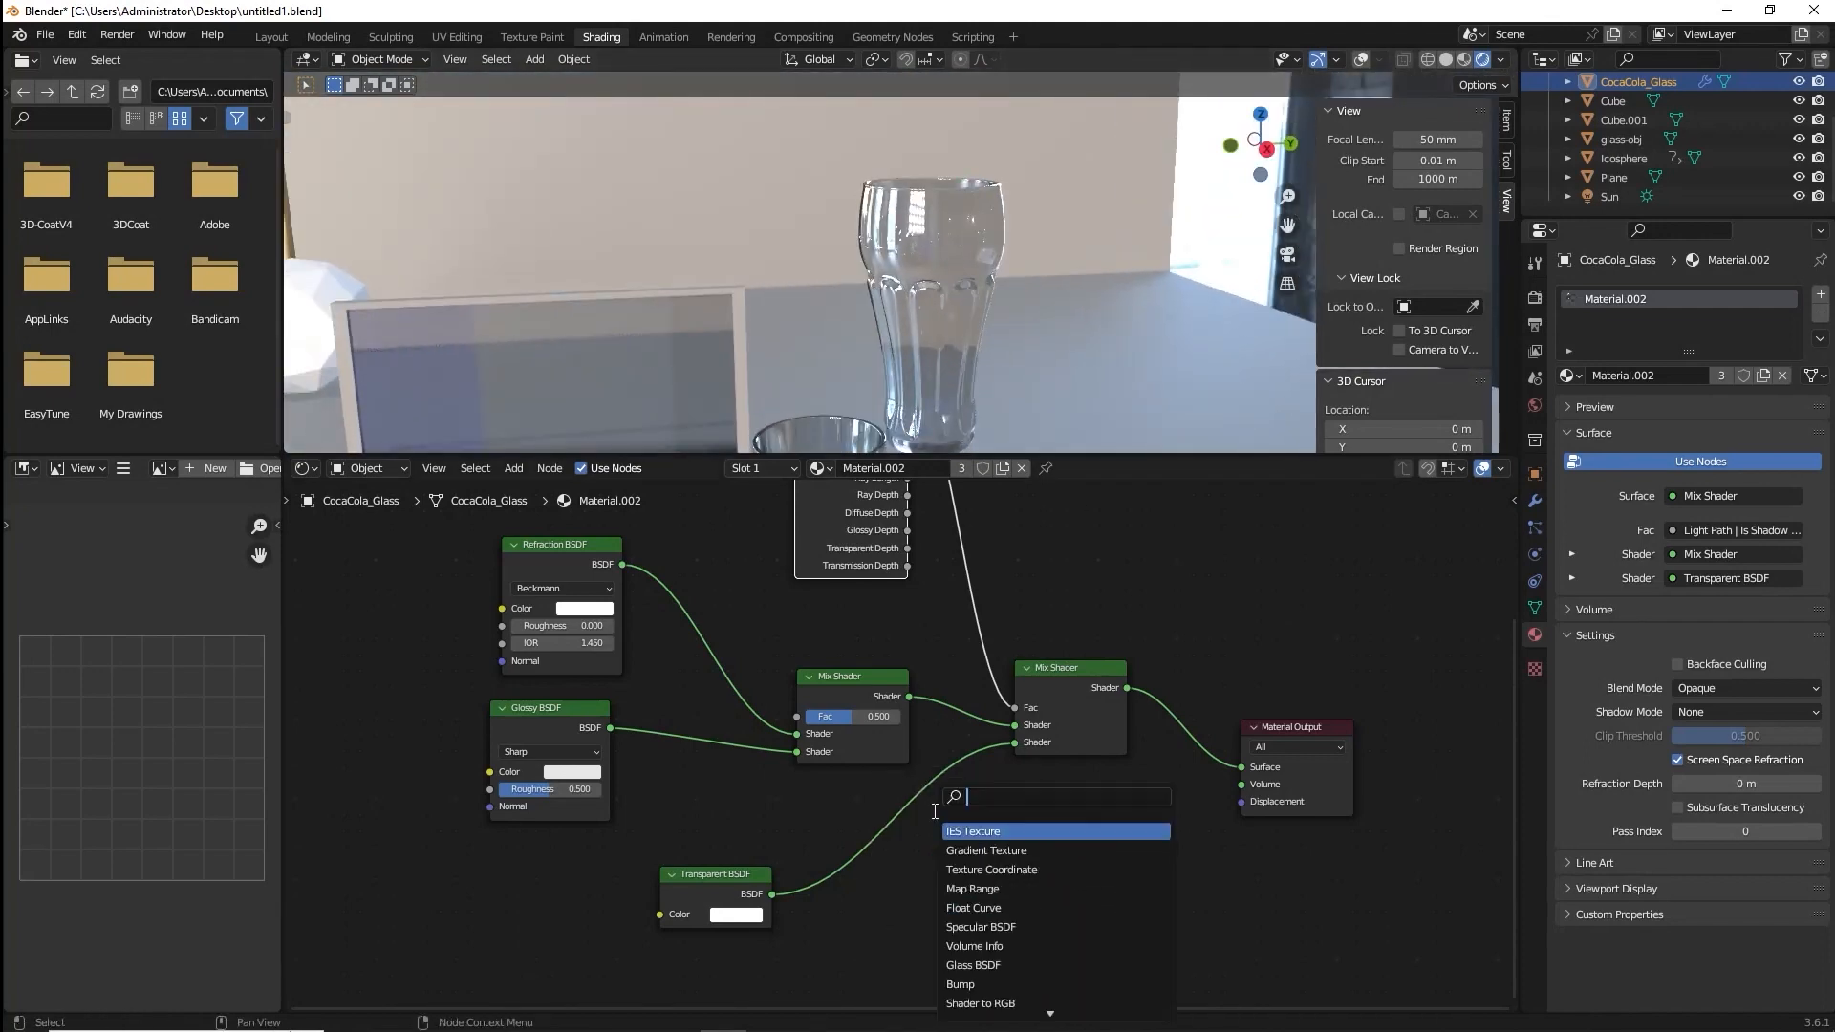
pyautogui.write('glass')
pyautogui.press('Return')
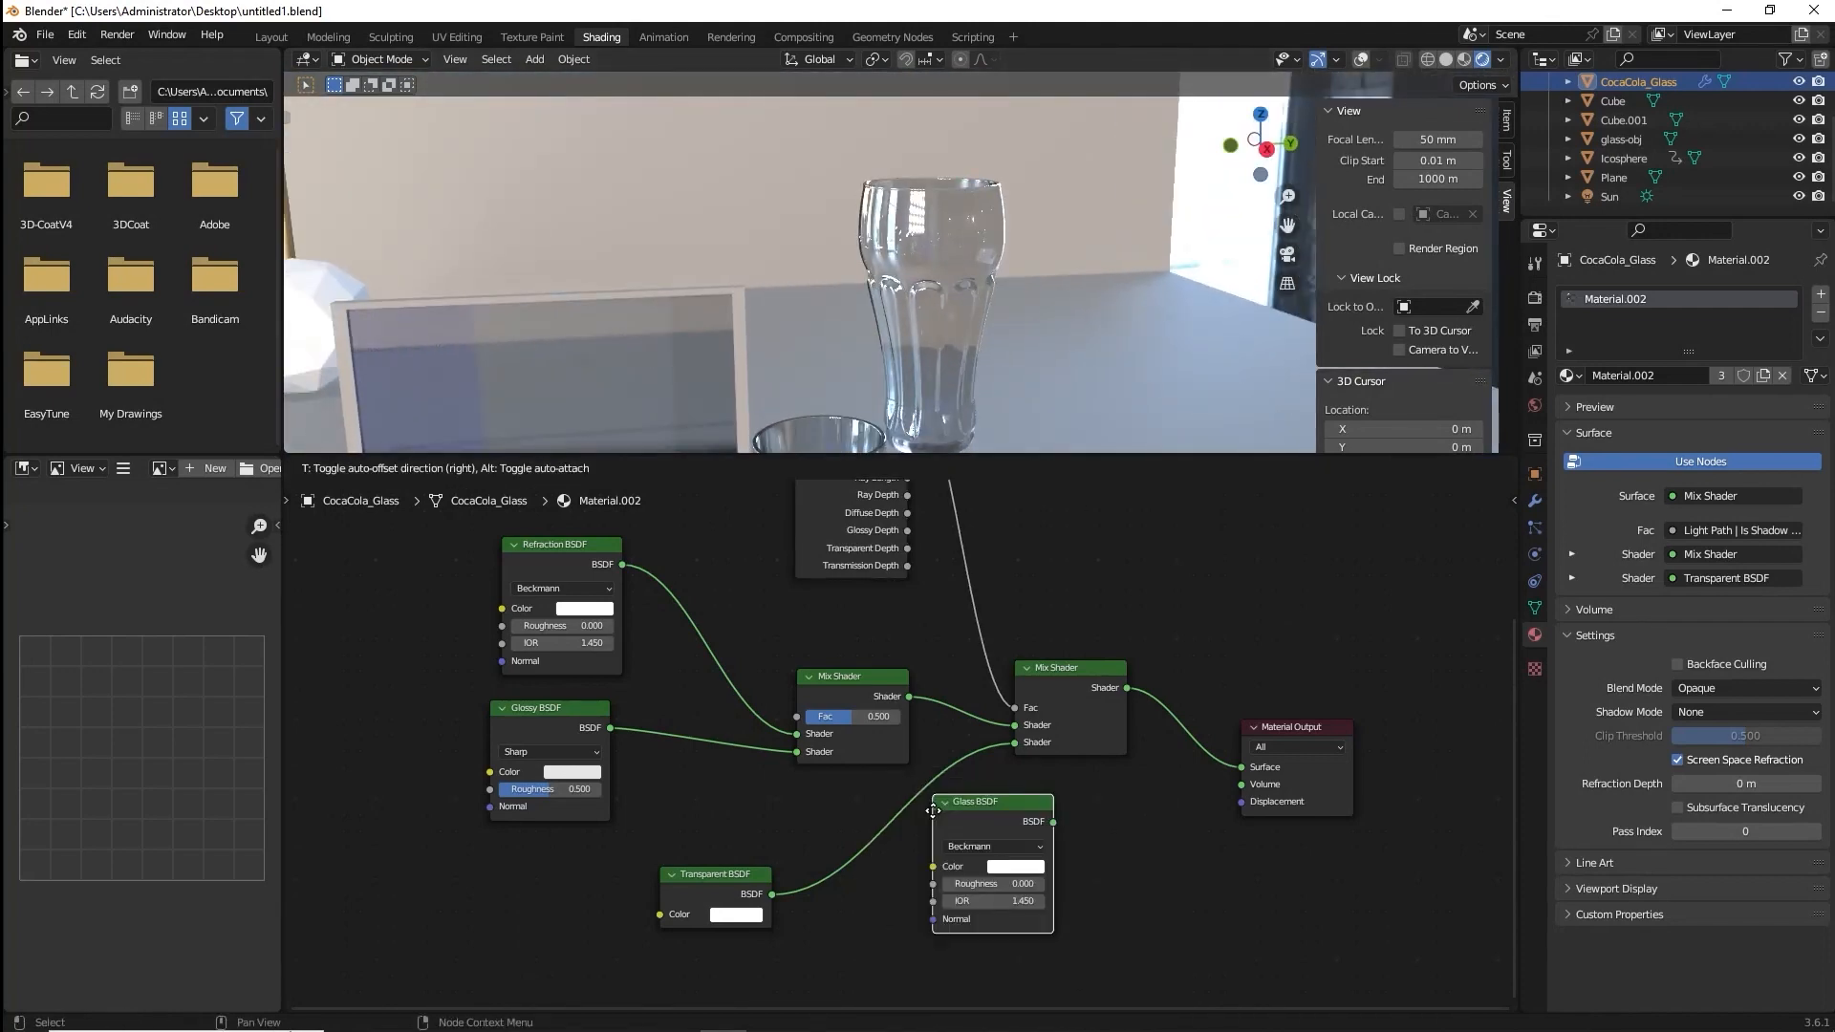
pyautogui.click(961, 864)
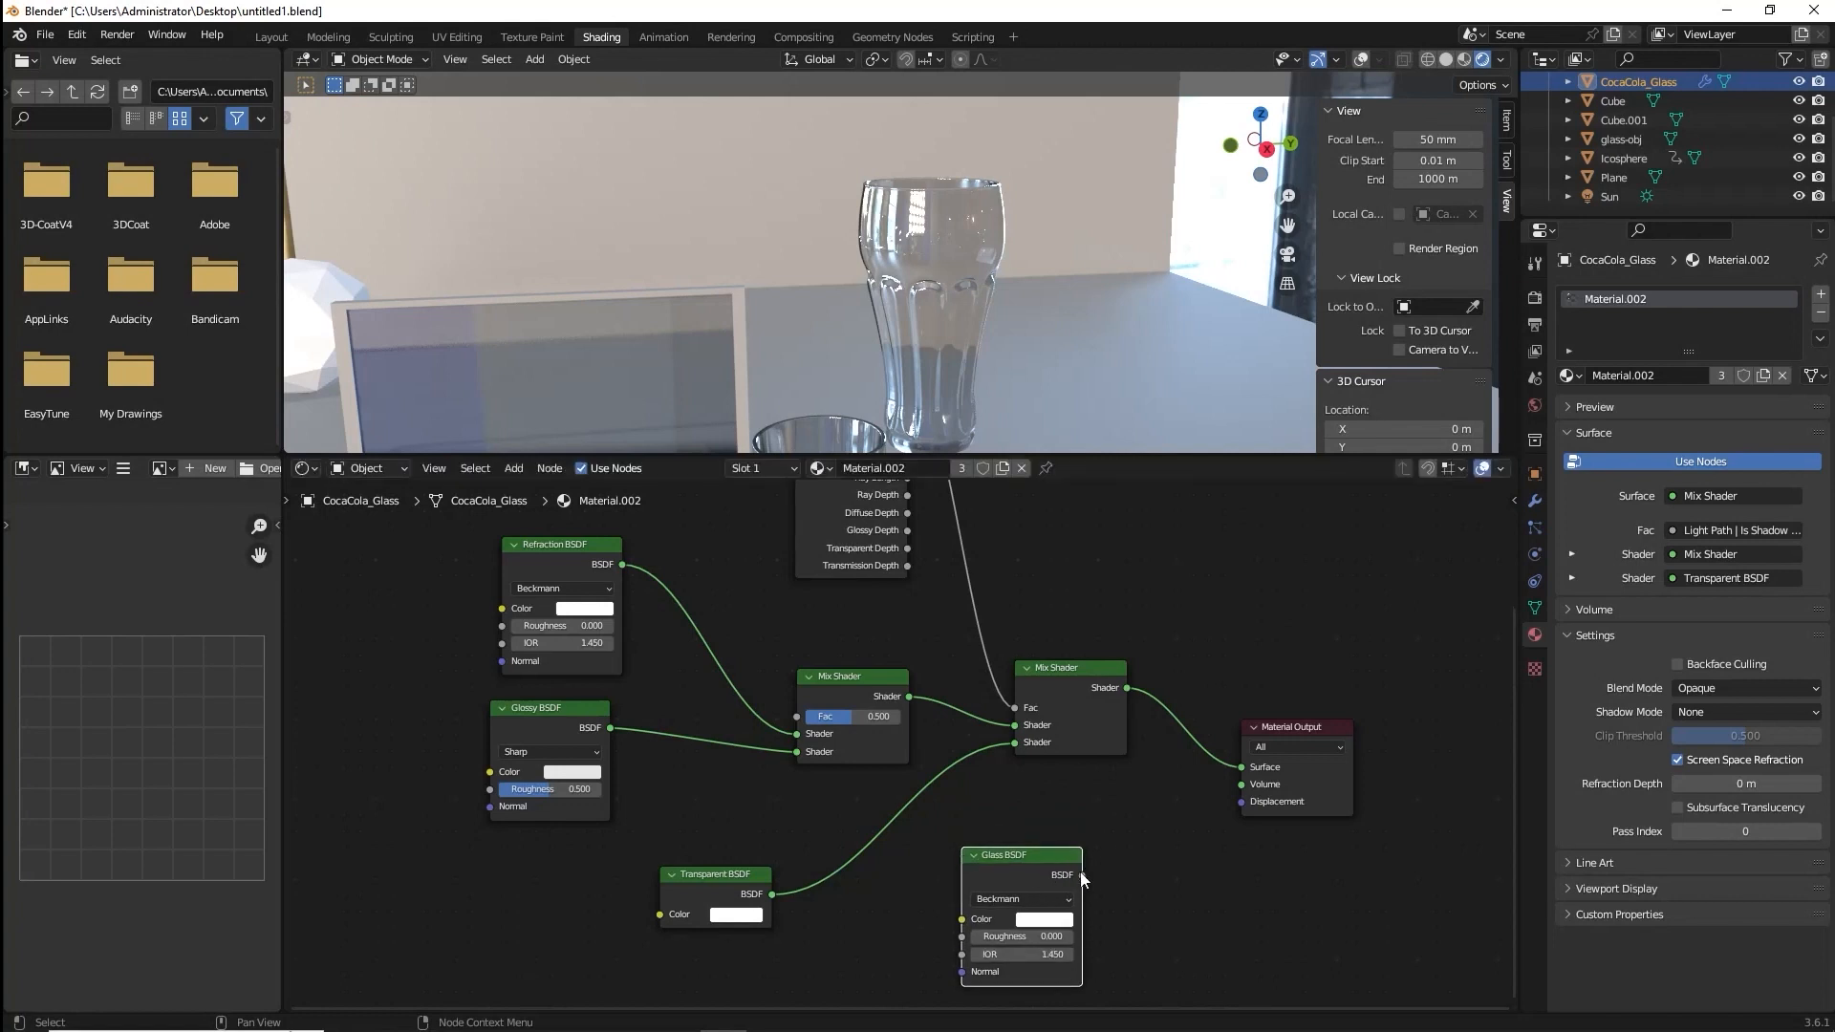
pyautogui.moveTo(1082, 875); pyautogui.dragTo(1242, 767)
# Reconnect the last Mix Shader to the Material Output's Surface in place of the Glass BSDF.
pyautogui.scroll(-3, 933, 330)
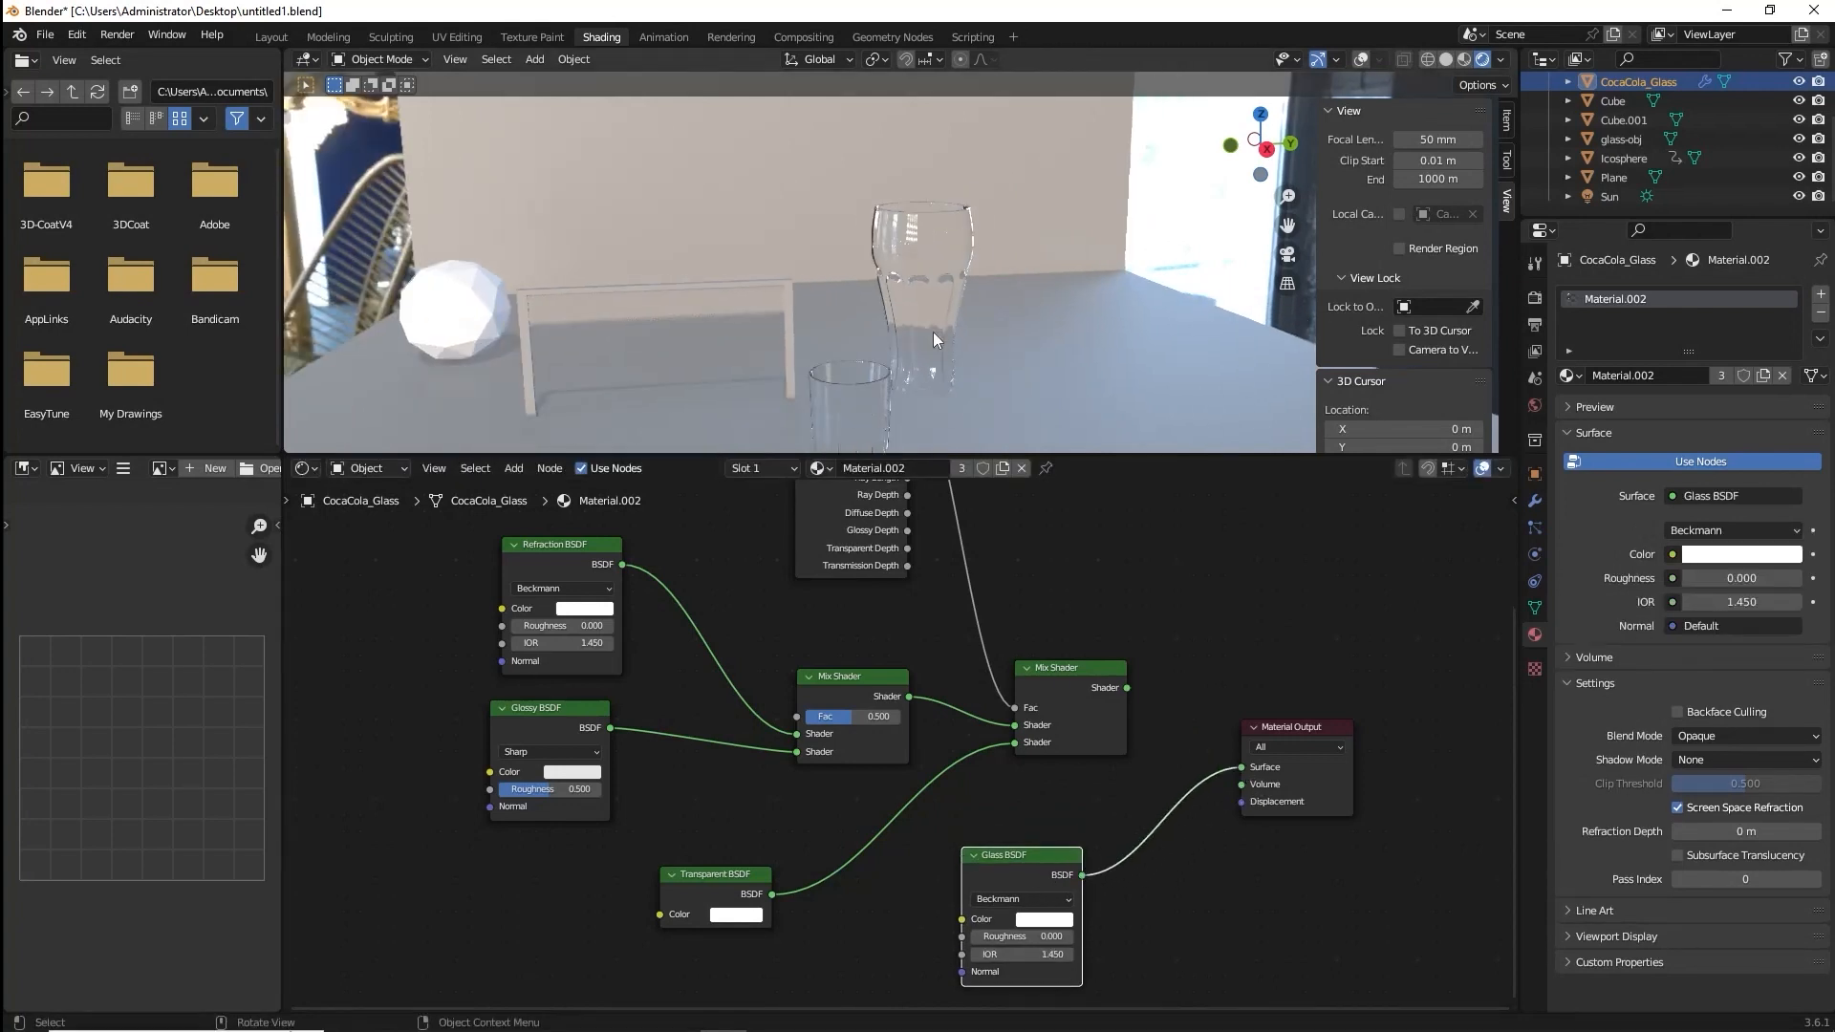
pyautogui.moveTo(933, 331); pyautogui.dragTo(783, 289, button='middle')
pyautogui.moveTo(1127, 688); pyautogui.dragTo(1247, 767)
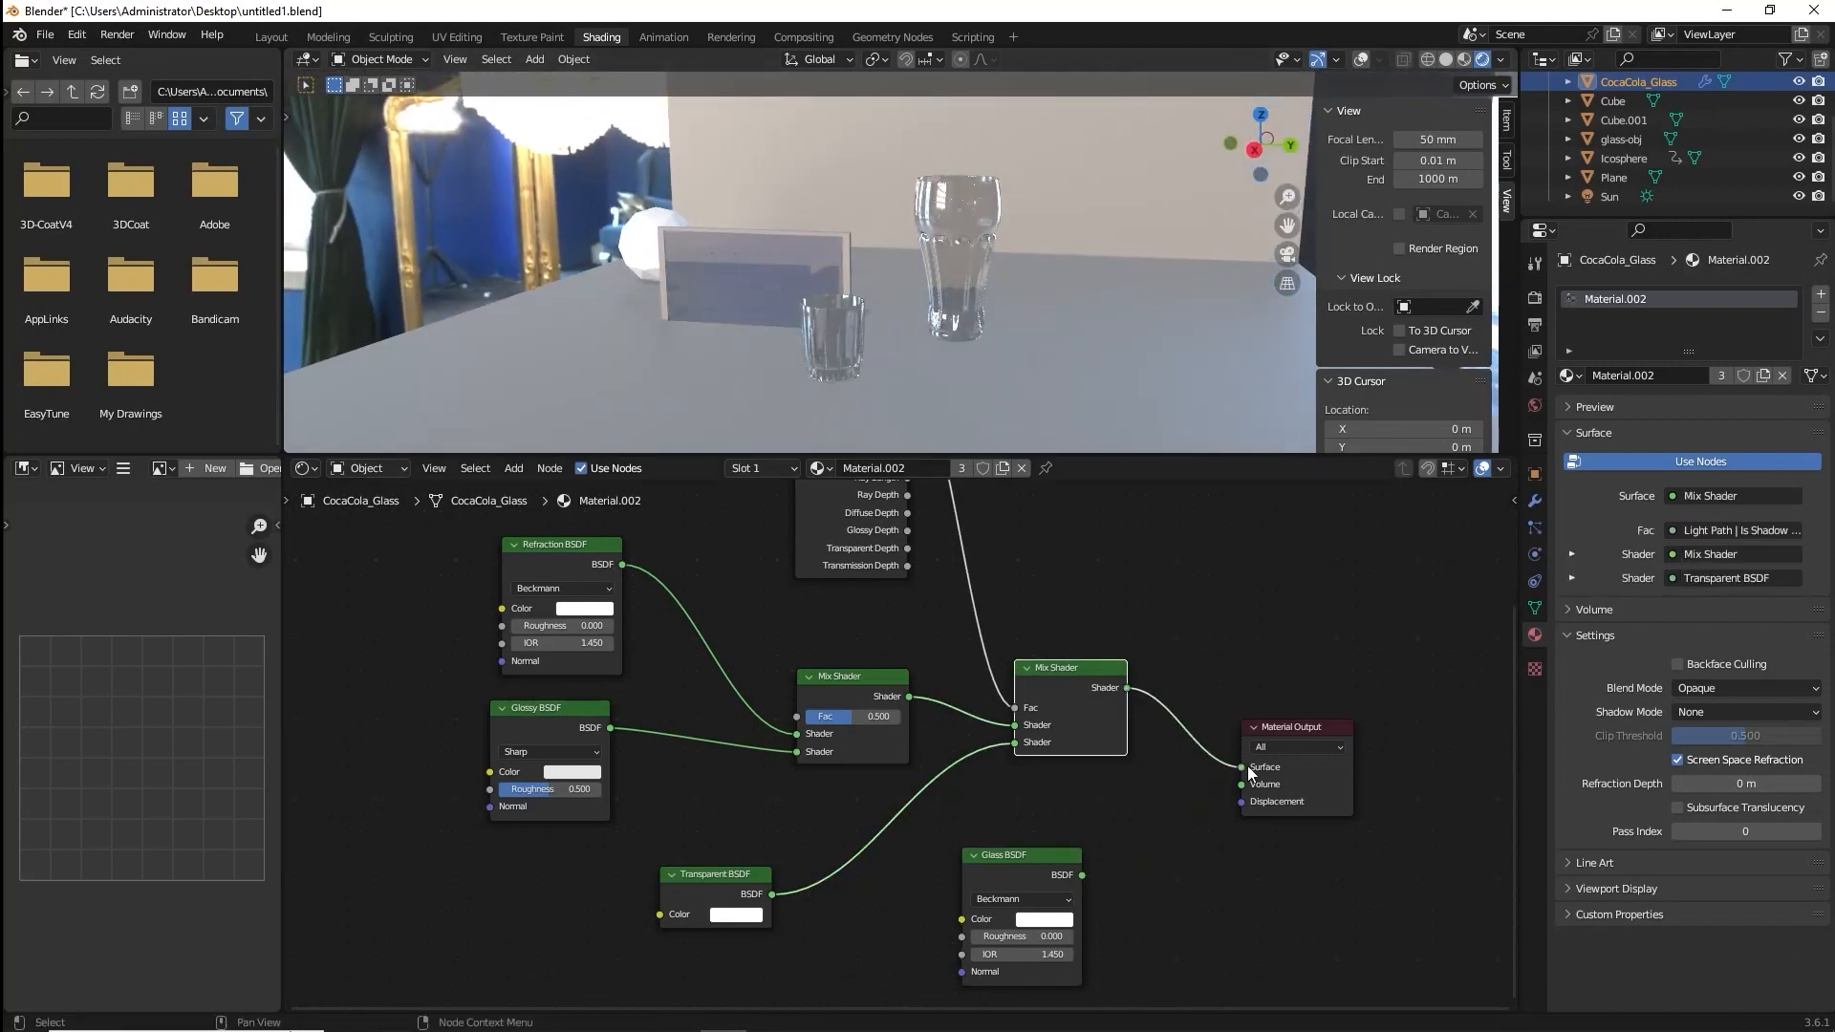
pyautogui.moveTo(860, 251); pyautogui.dragTo(889, 325, button='middle')
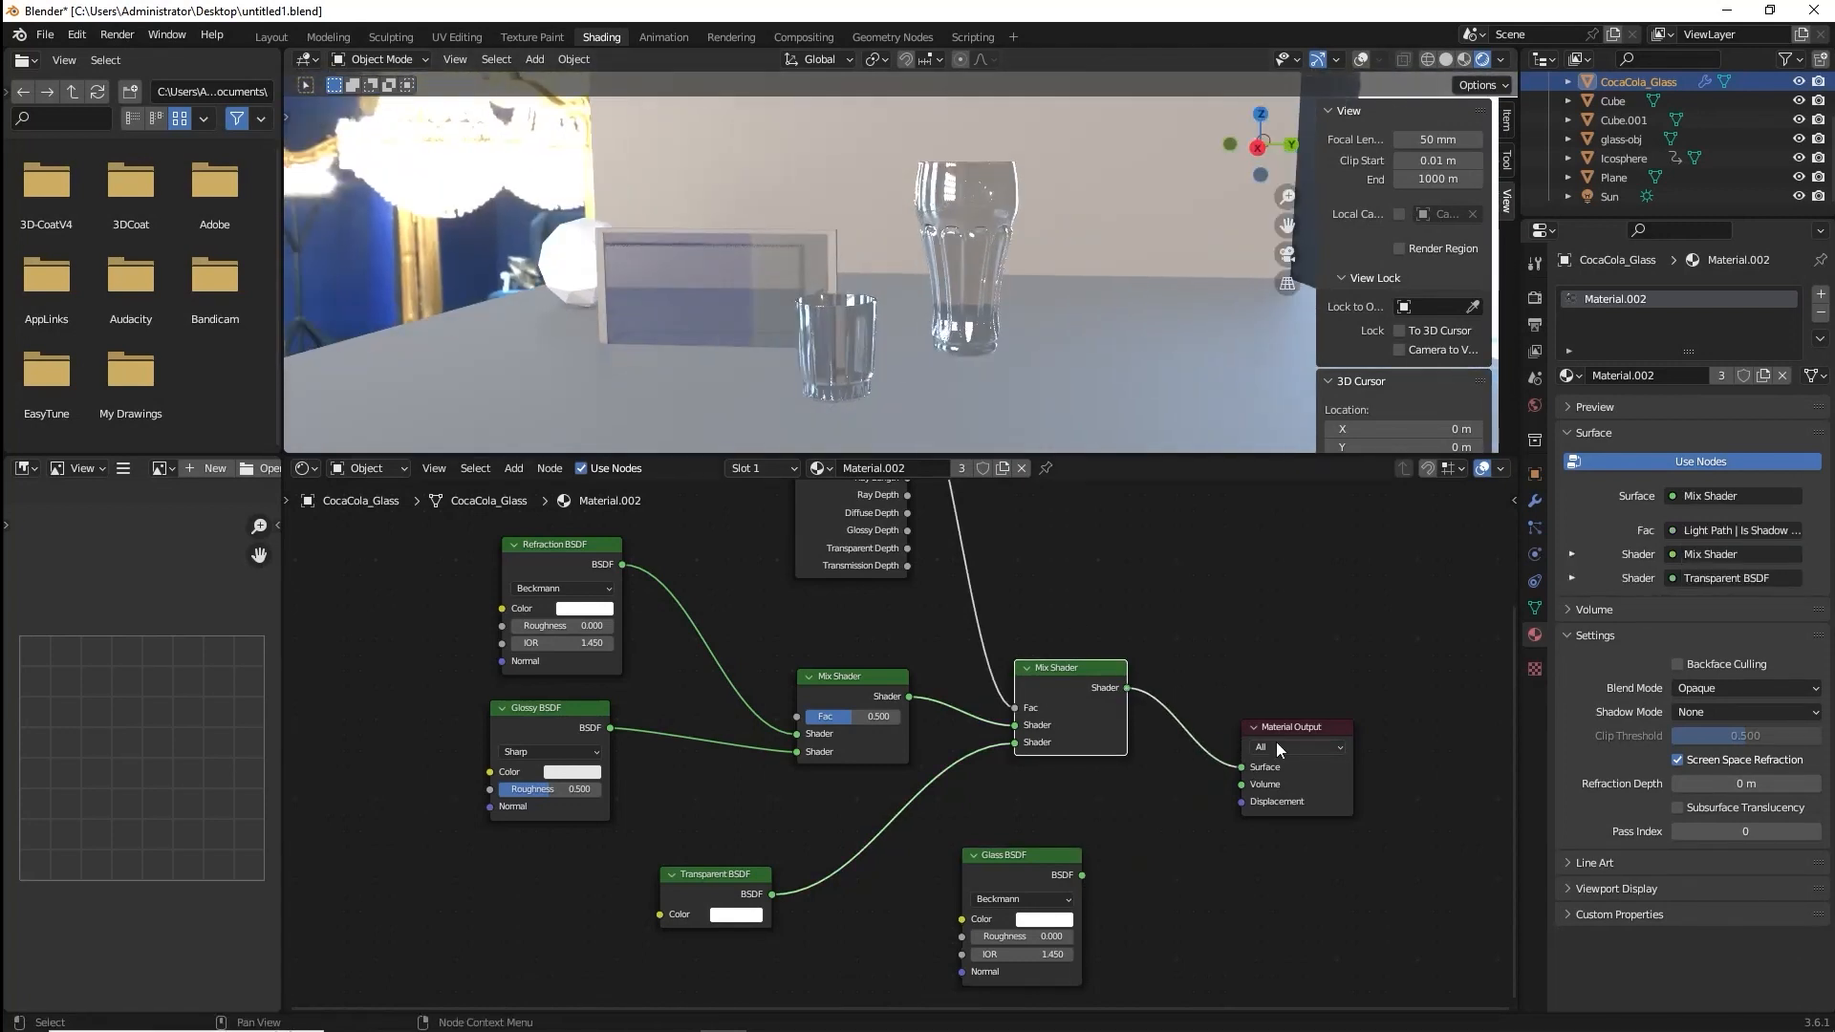
# Insert a duplicate Mix Shader before the Material Output and connect the Glass BSDF to its second Shader input.
pyautogui.moveTo(1282, 730); pyautogui.dragTo(1362, 702)
pyautogui.click(1078, 673)
pyautogui.hotkey('shift', 'd')
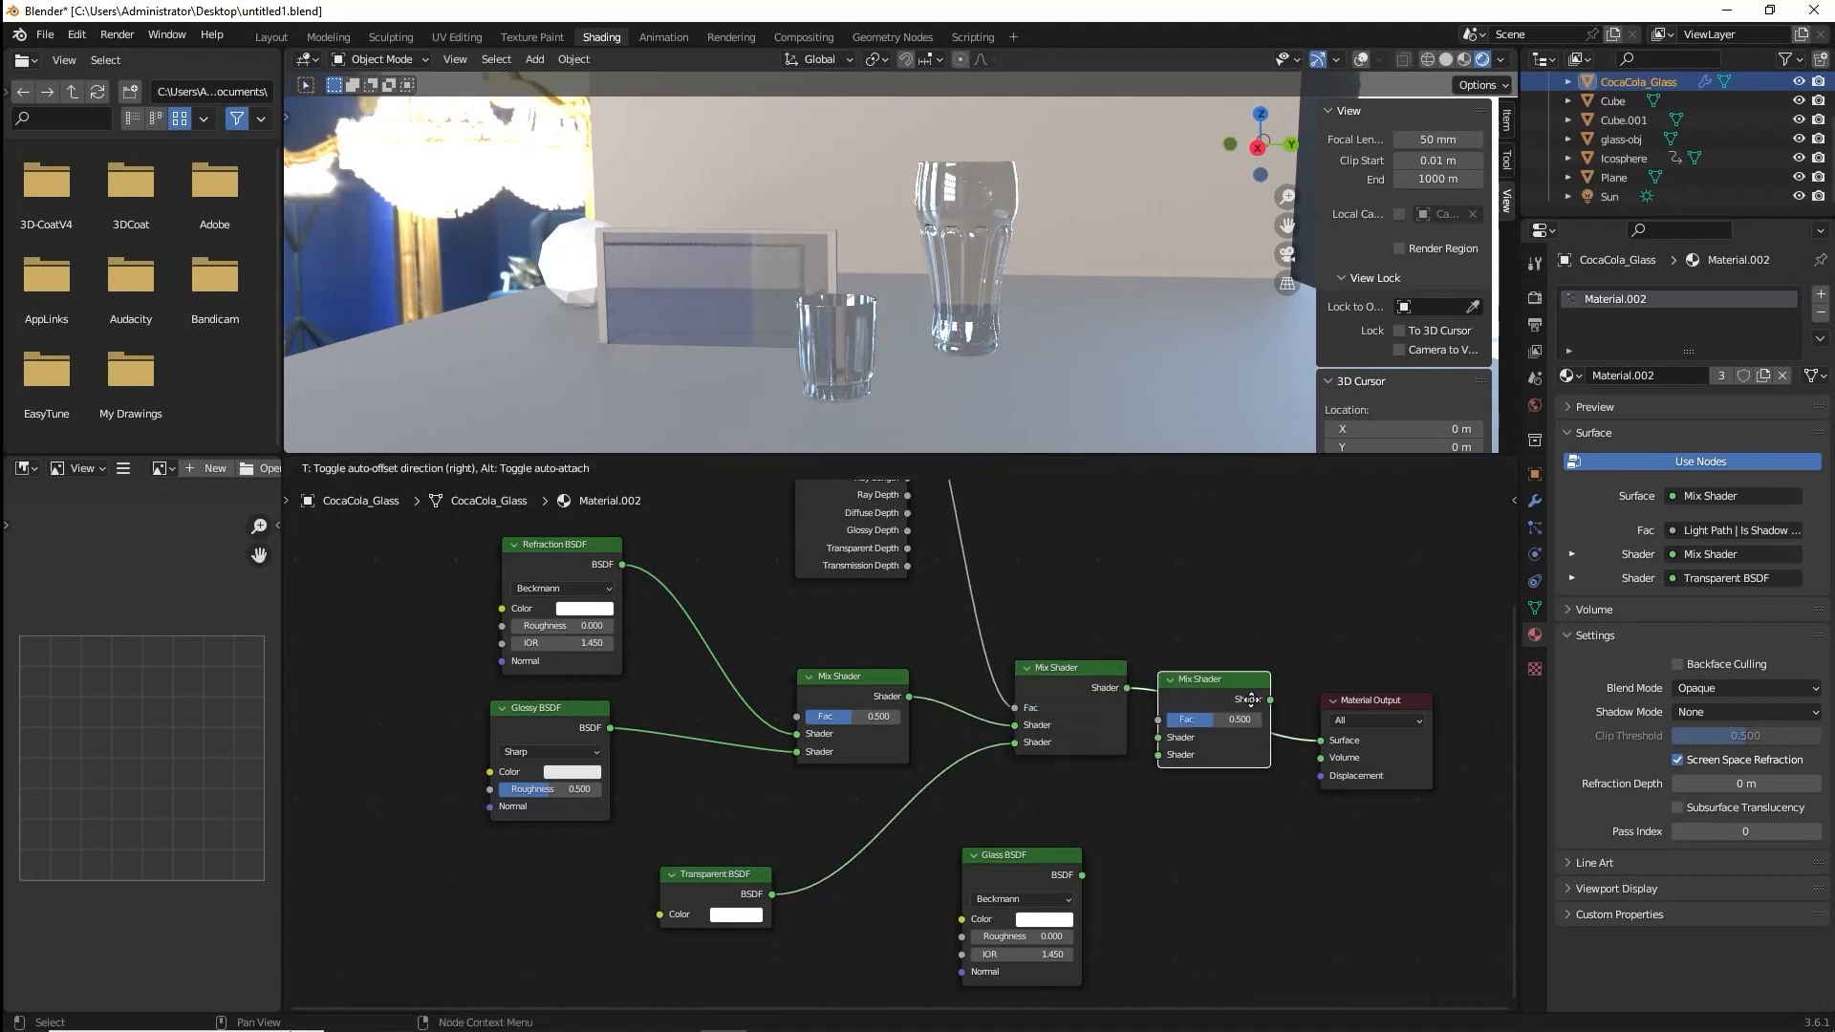
pyautogui.click(1283, 699)
pyautogui.moveTo(1083, 874); pyautogui.dragTo(1197, 752)
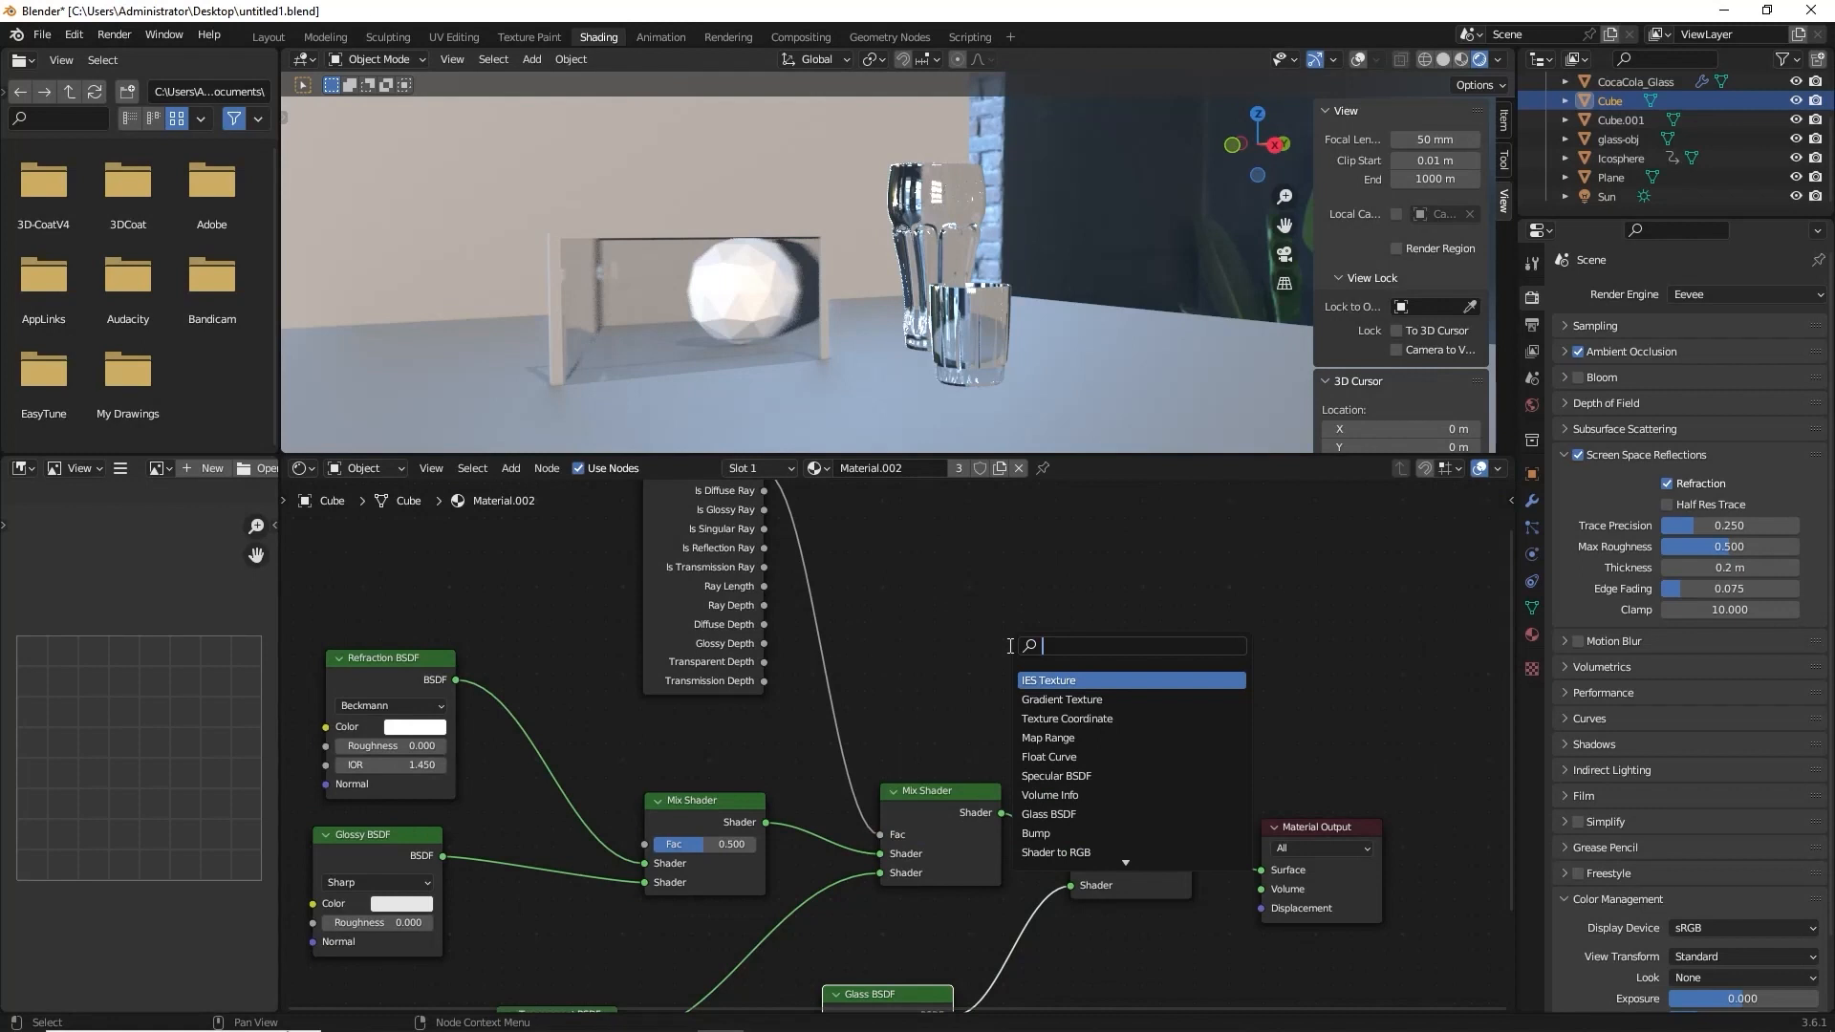
# Add a Fresnel node and connect its Fac output to the Fac input of the last Mix Shader.
pyautogui.write('fres')
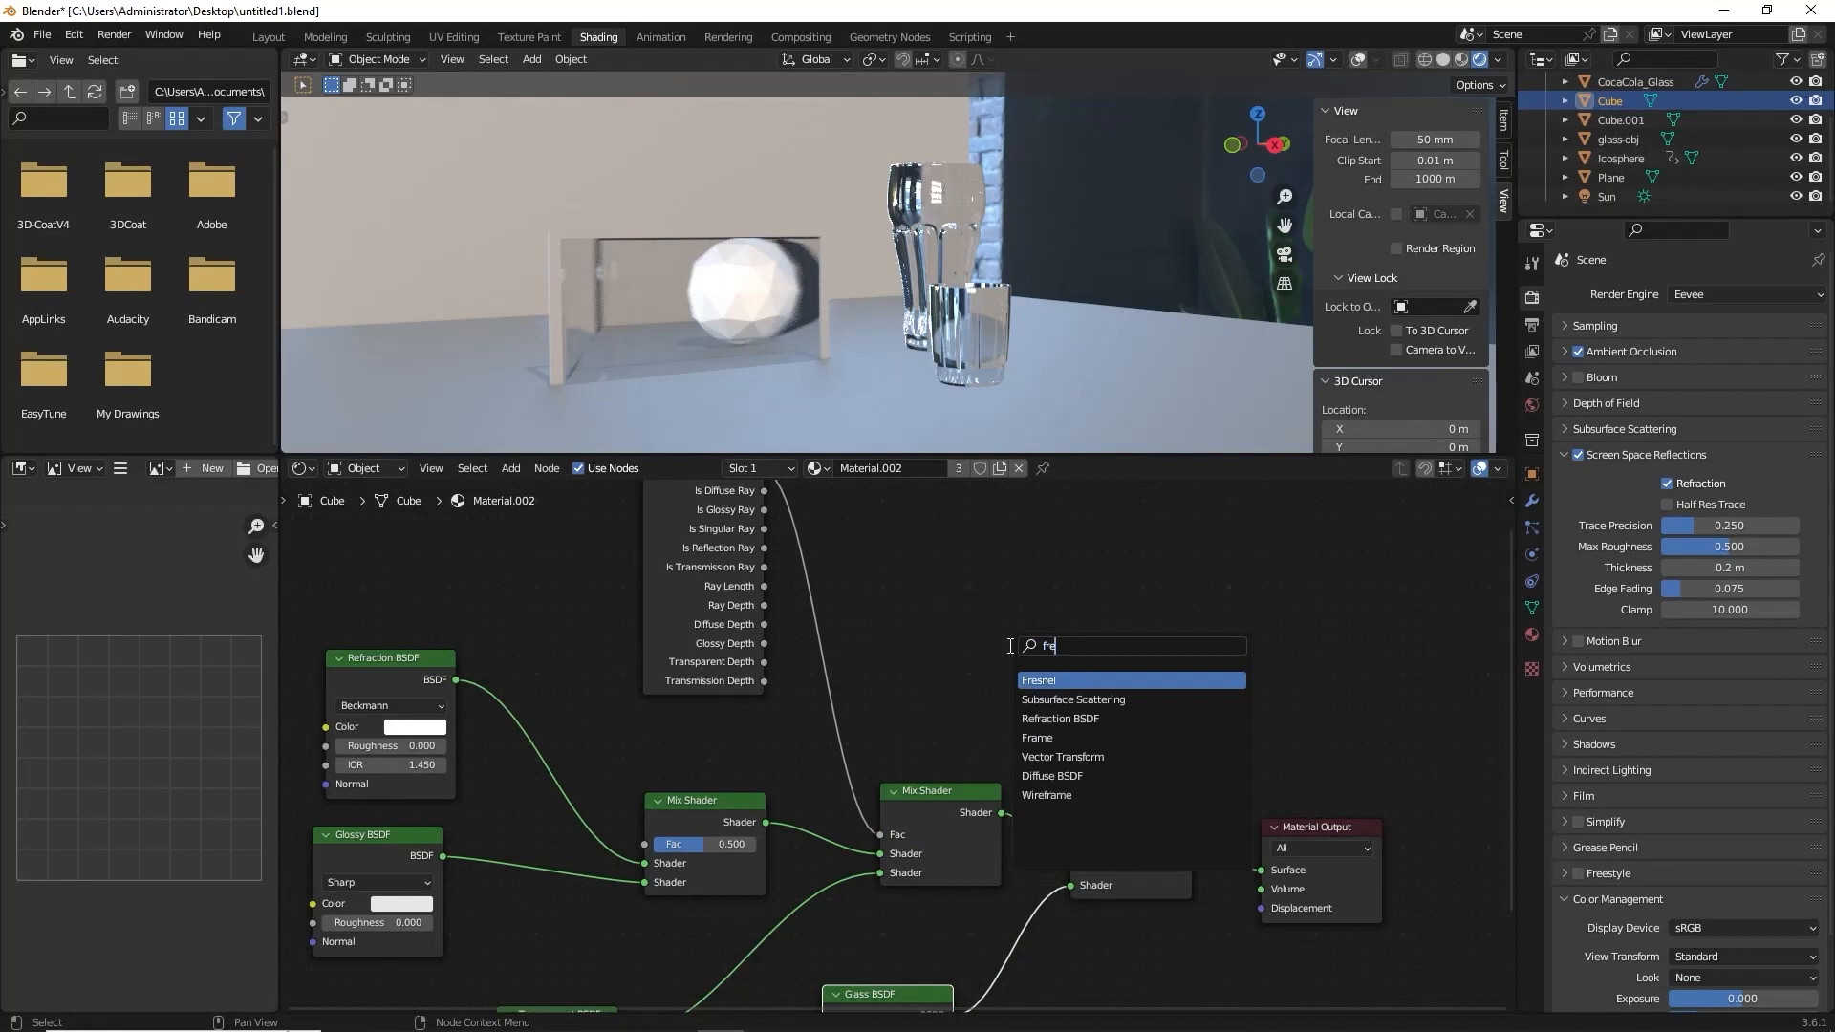
pyautogui.click(930, 586)
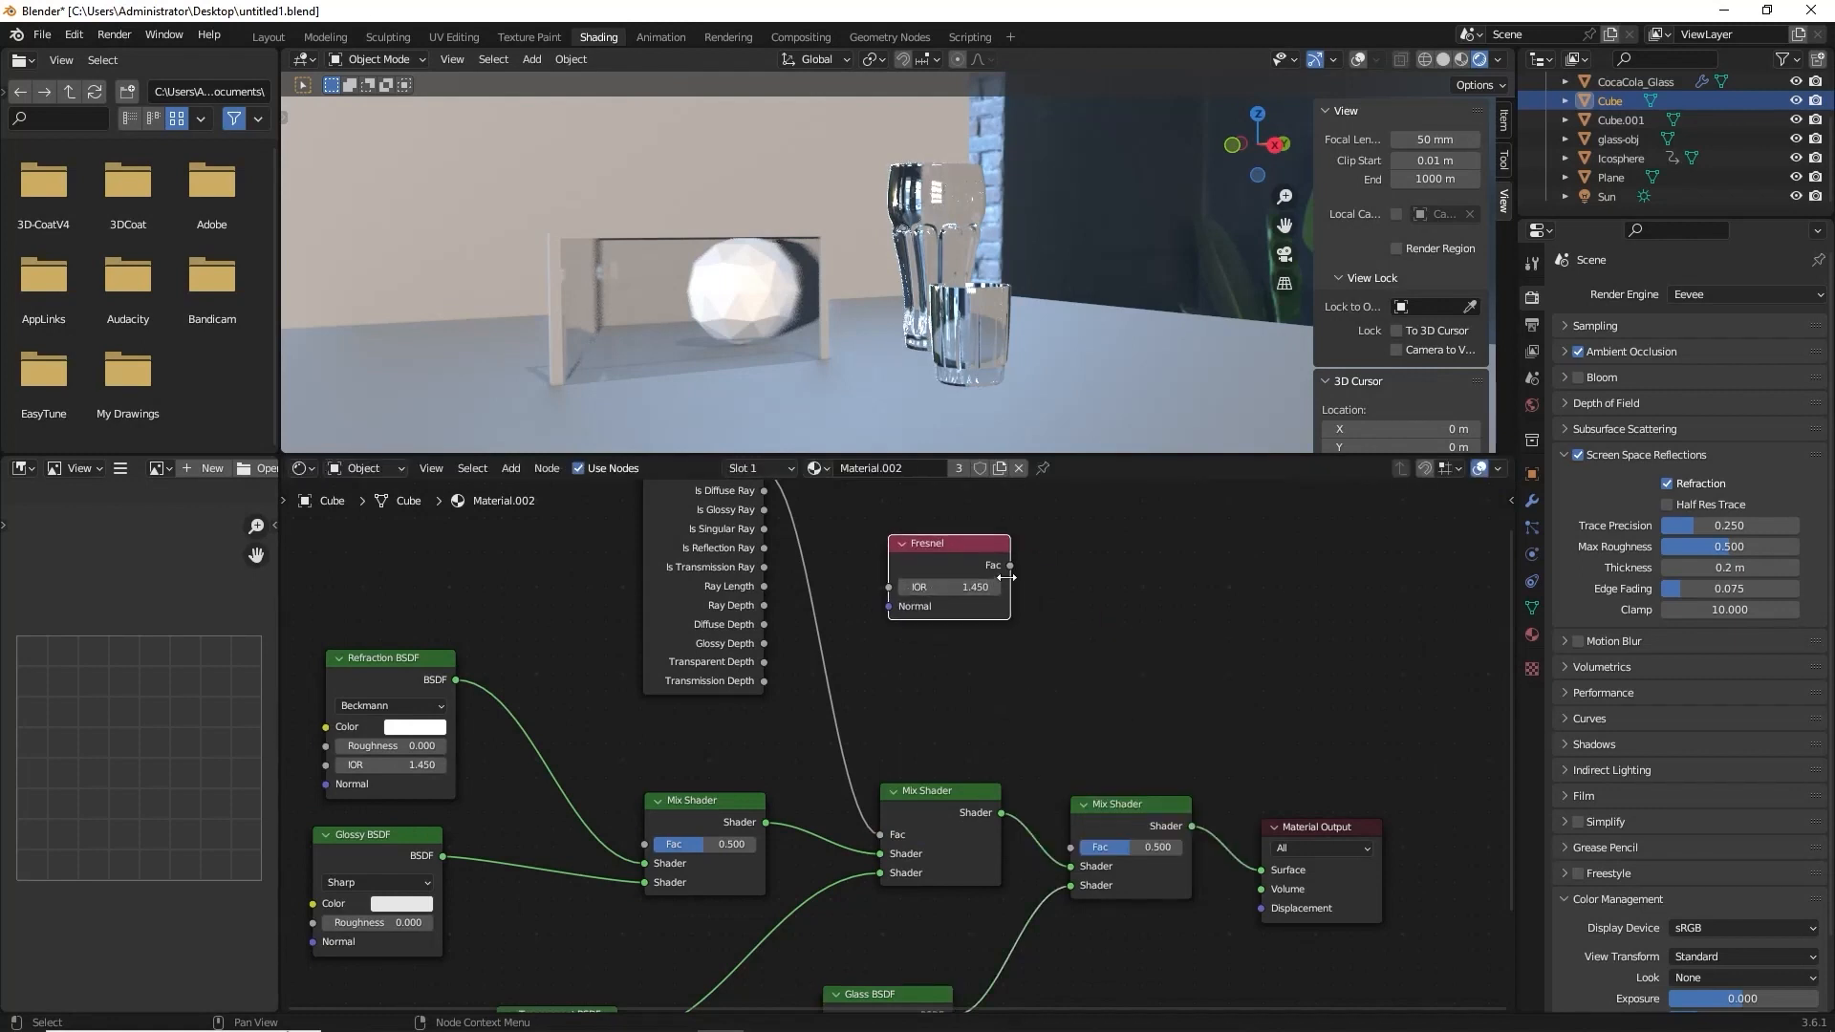
pyautogui.moveTo(1010, 565); pyautogui.dragTo(1070, 847)
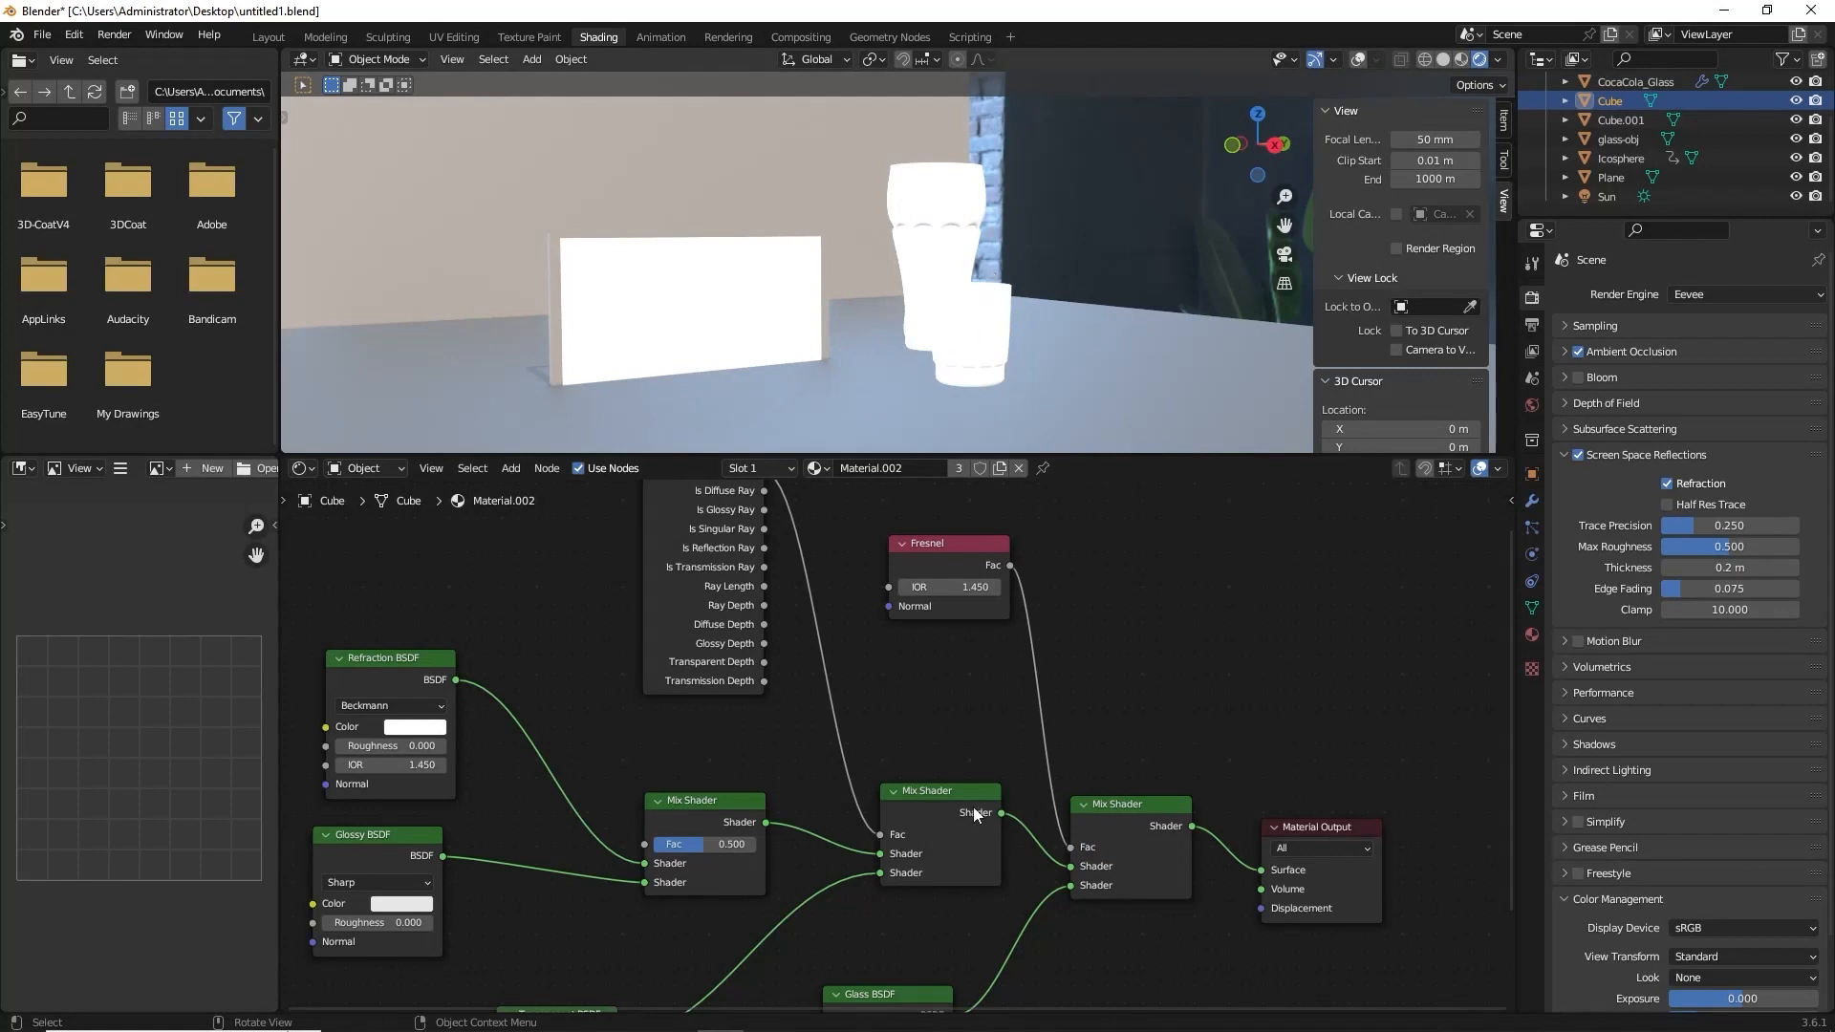
# Also connect the Fresnel node's Fac output to the Fac of the Mix Shader combining Refraction and Glossy.
pyautogui.moveTo(983, 229); pyautogui.dragTo(1071, 239, button='middle')
pyautogui.press('KP_0')
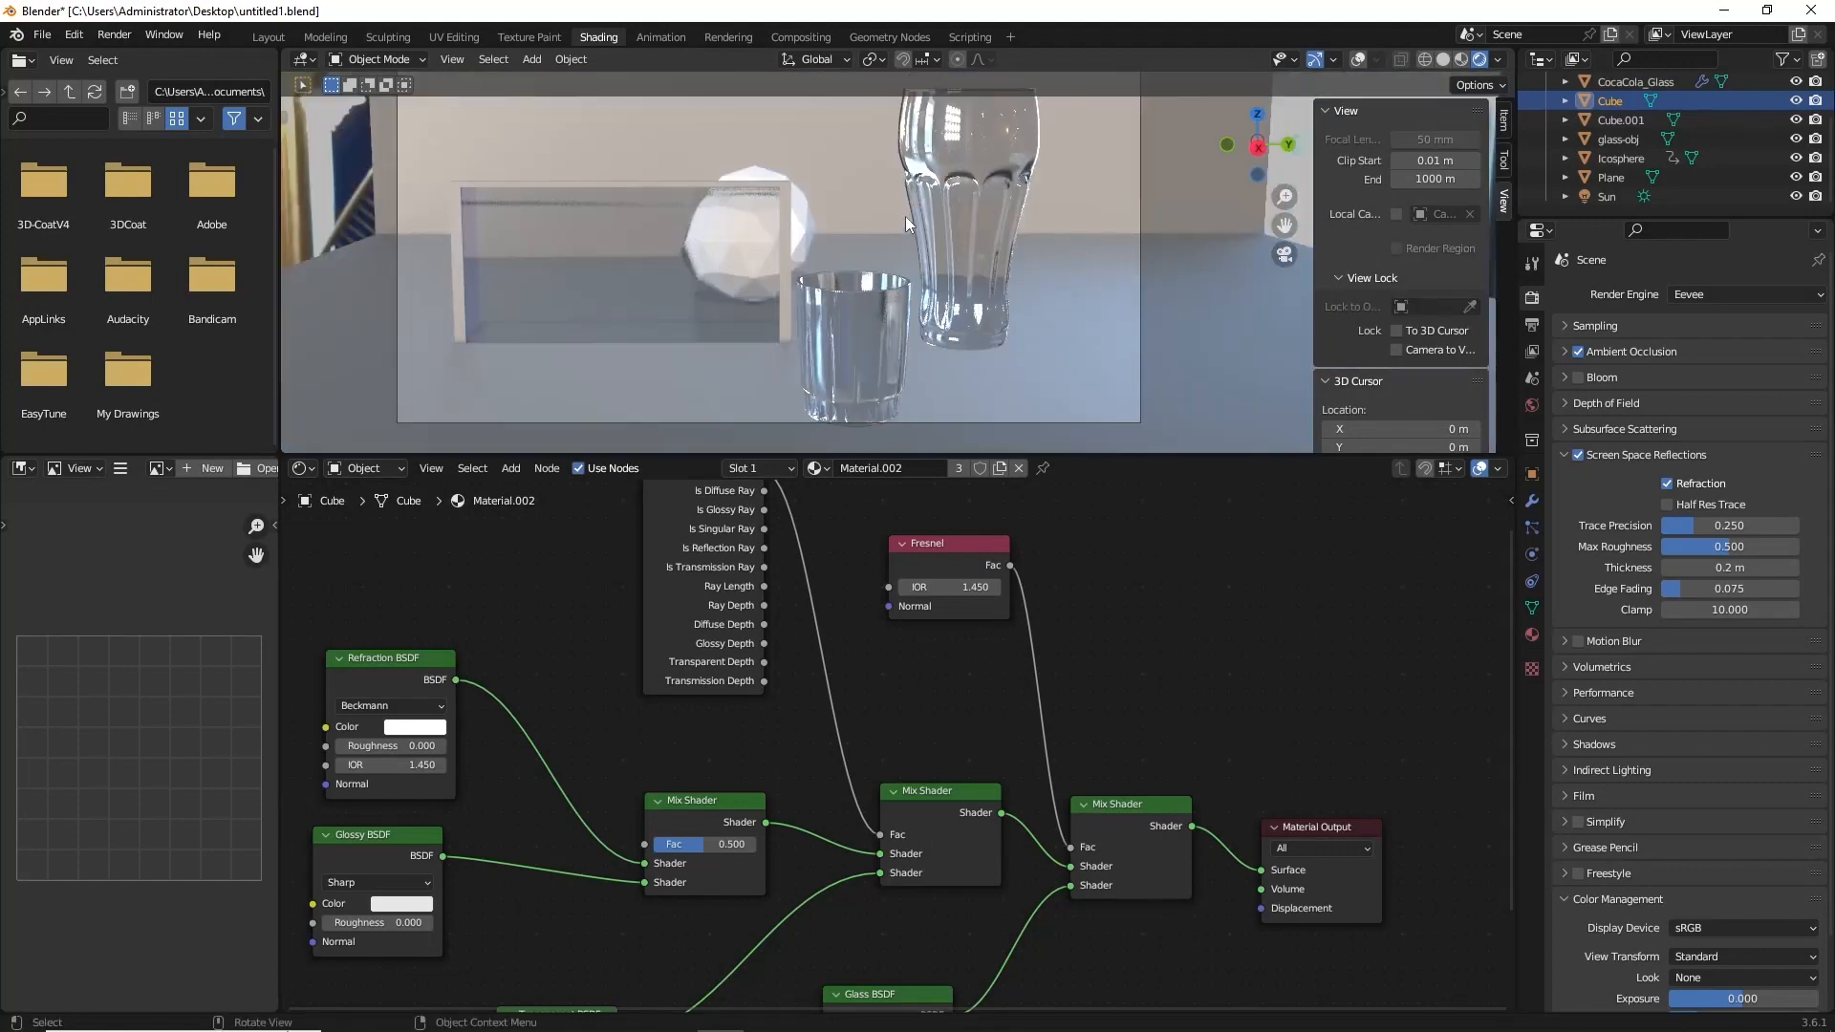
pyautogui.moveTo(902, 873); pyautogui.dragTo(1060, 956, button='middle')
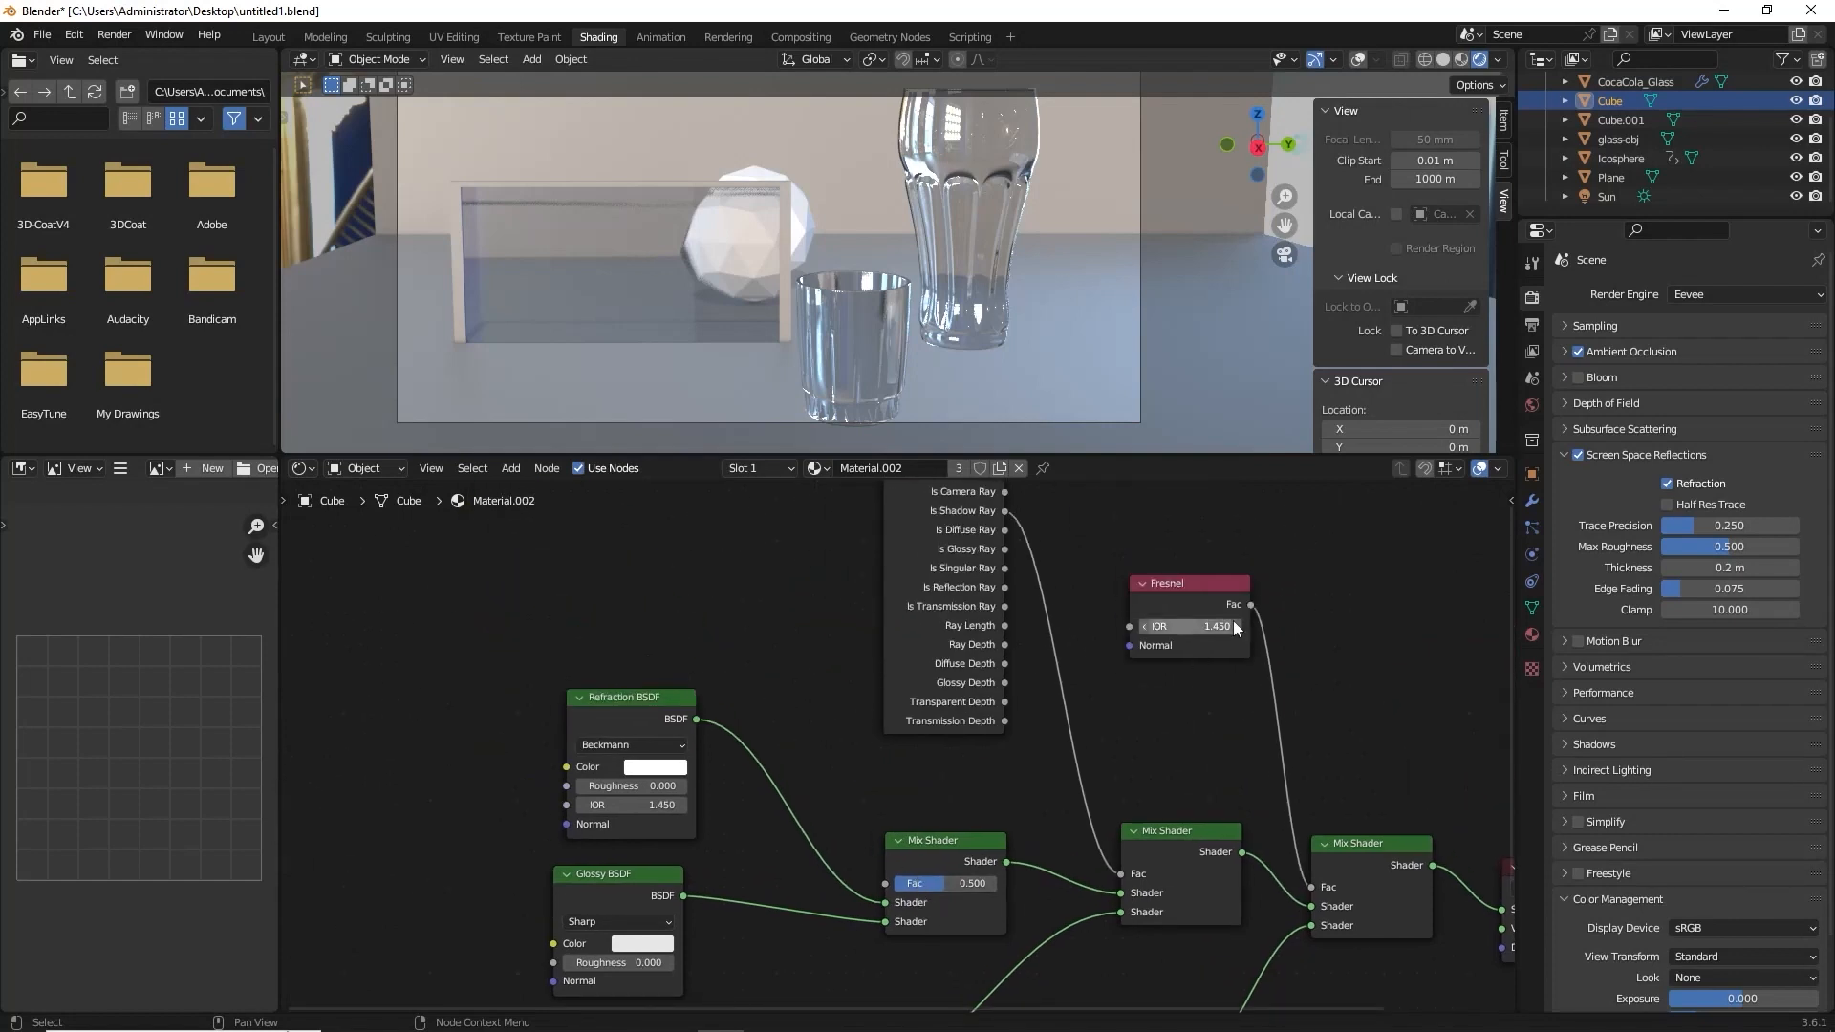
pyautogui.moveTo(1250, 605); pyautogui.dragTo(889, 881)
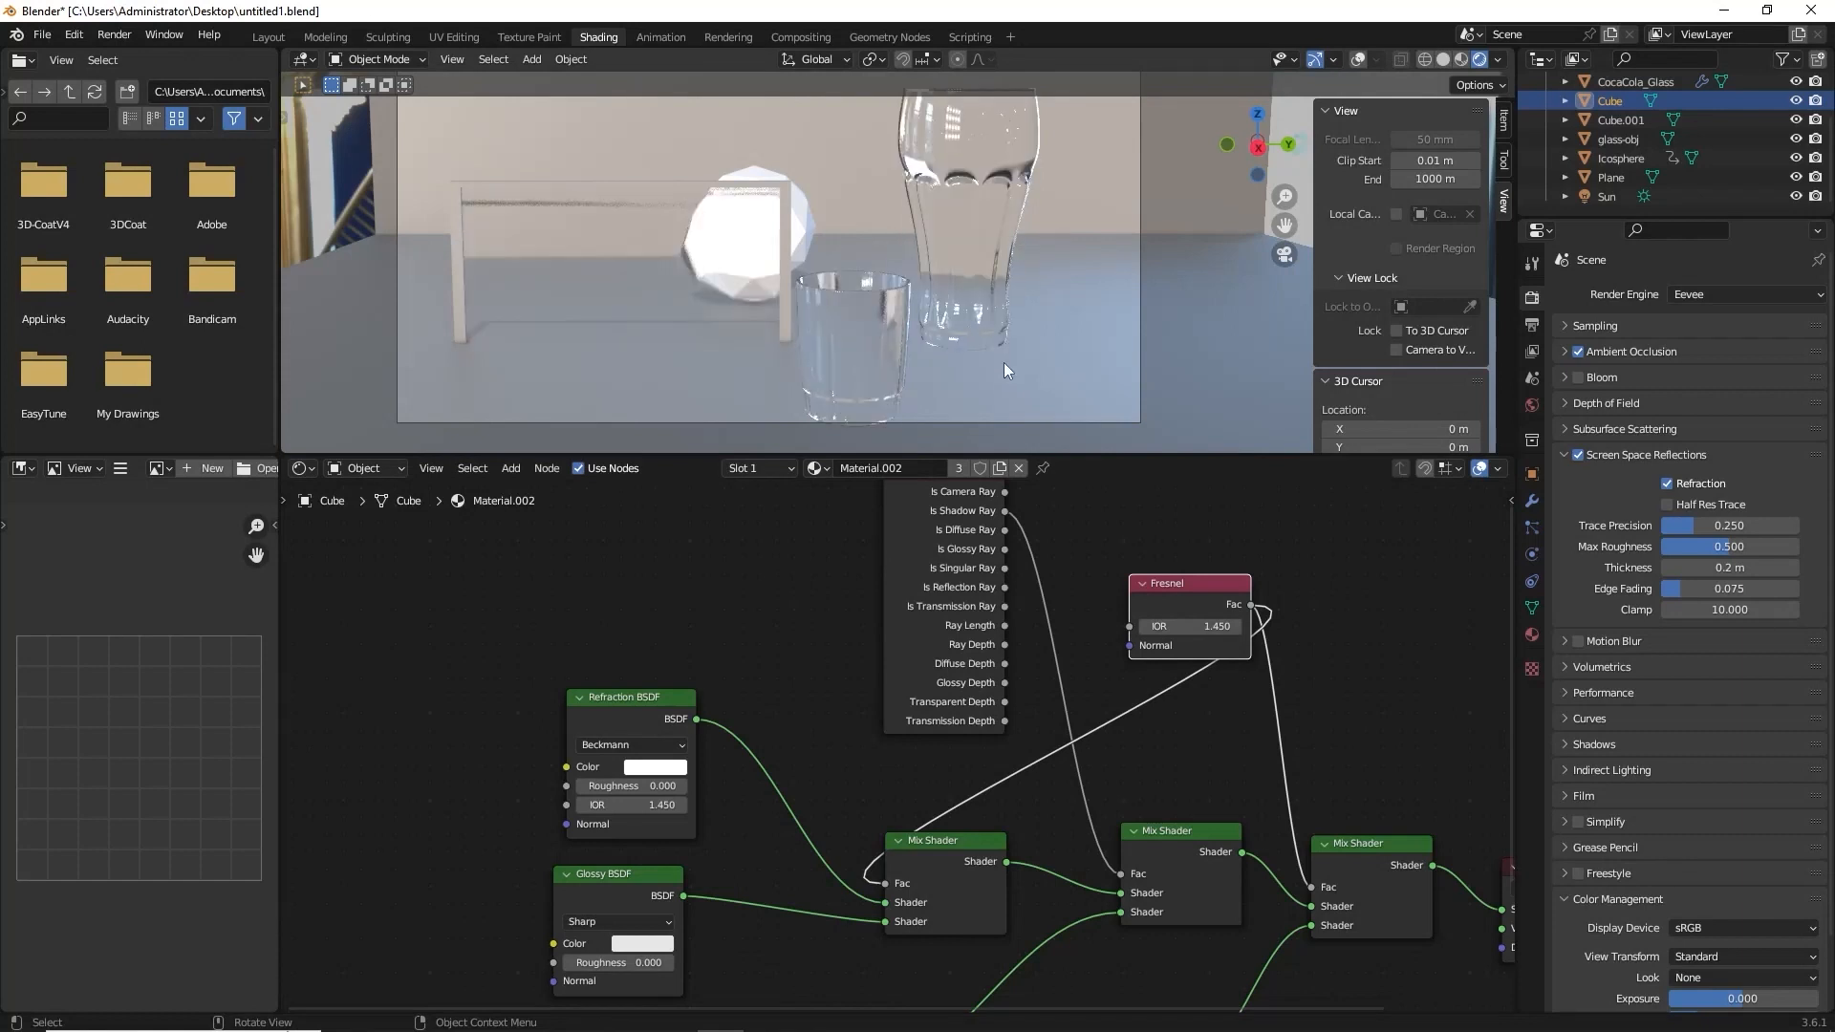
# Examine the glass objects in the viewport and the complete material node tree.
pyautogui.moveTo(931, 262)
pyautogui.mouseDown(button='middle')
pyautogui.moveTo(967, 250)
pyautogui.moveTo(904, 237)
pyautogui.moveTo(824, 254)
pyautogui.moveTo(835, 293)
pyautogui.moveTo(929, 276)
pyautogui.mouseUp(button='middle')
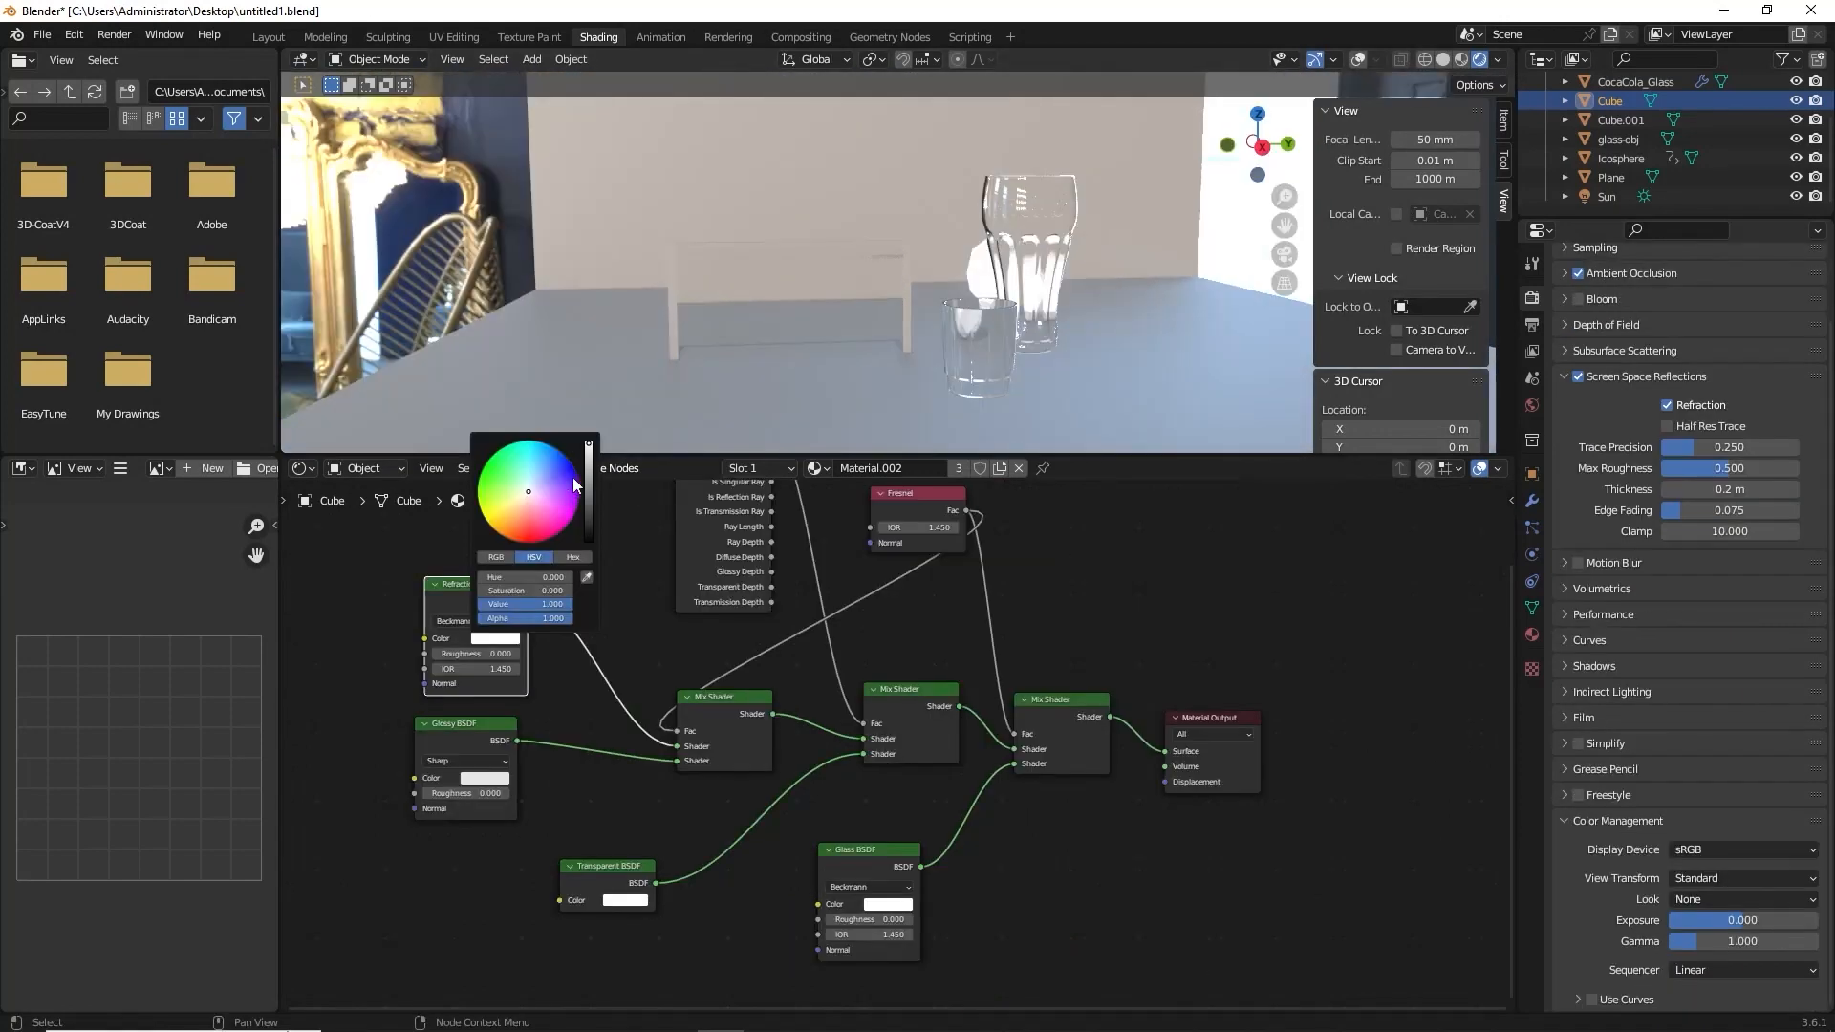
pyautogui.moveTo(589, 450); pyautogui.dragTo(589, 452)
pyautogui.moveTo(1095, 399)
pyautogui.mouseDown(button='middle')
pyautogui.moveTo(1055, 445)
pyautogui.moveTo(994, 73)
pyautogui.moveTo(944, 397)
pyautogui.moveTo(1172, 384)
pyautogui.moveTo(1082, 417)
pyautogui.mouseUp(button='middle')
pyautogui.moveTo(578, 664); pyautogui.dragTo(1082, 684, button='middle')
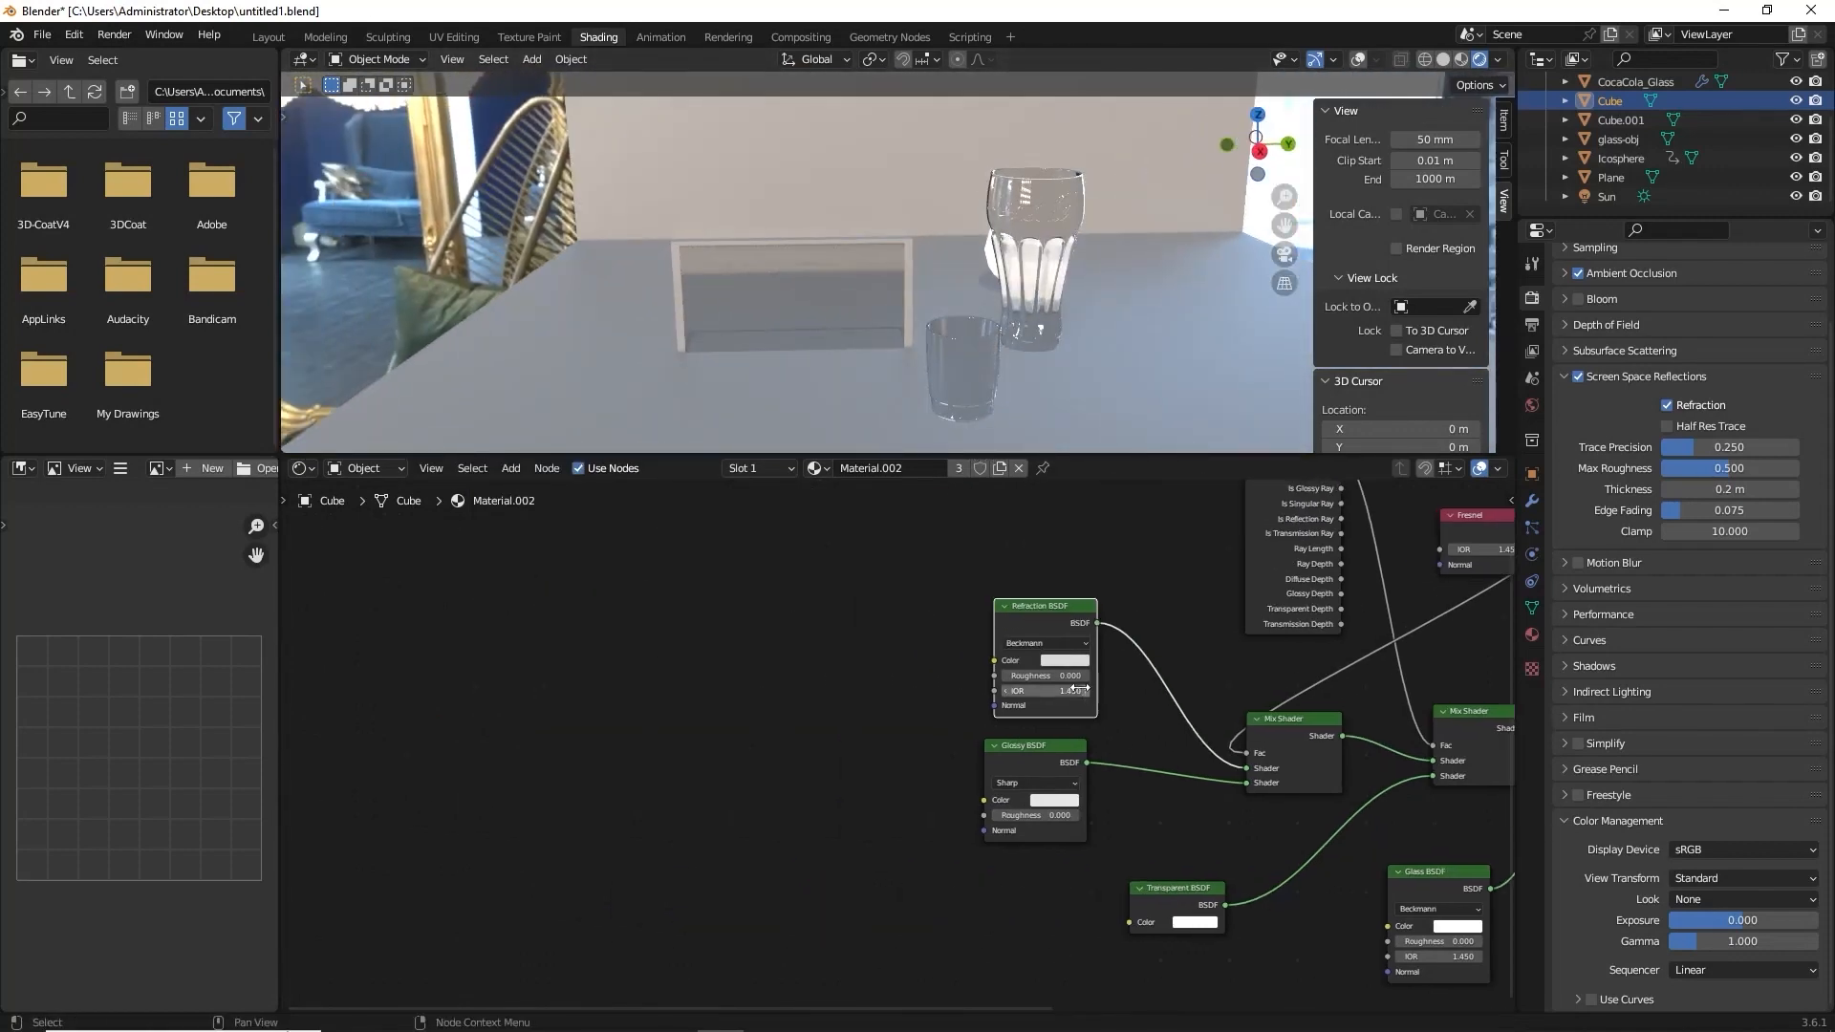
pyautogui.scroll(7, 1080, 685)
pyautogui.moveTo(1243, 679); pyautogui.dragTo(875, 568, button='middle')
pyautogui.scroll(-6, 948, 705)
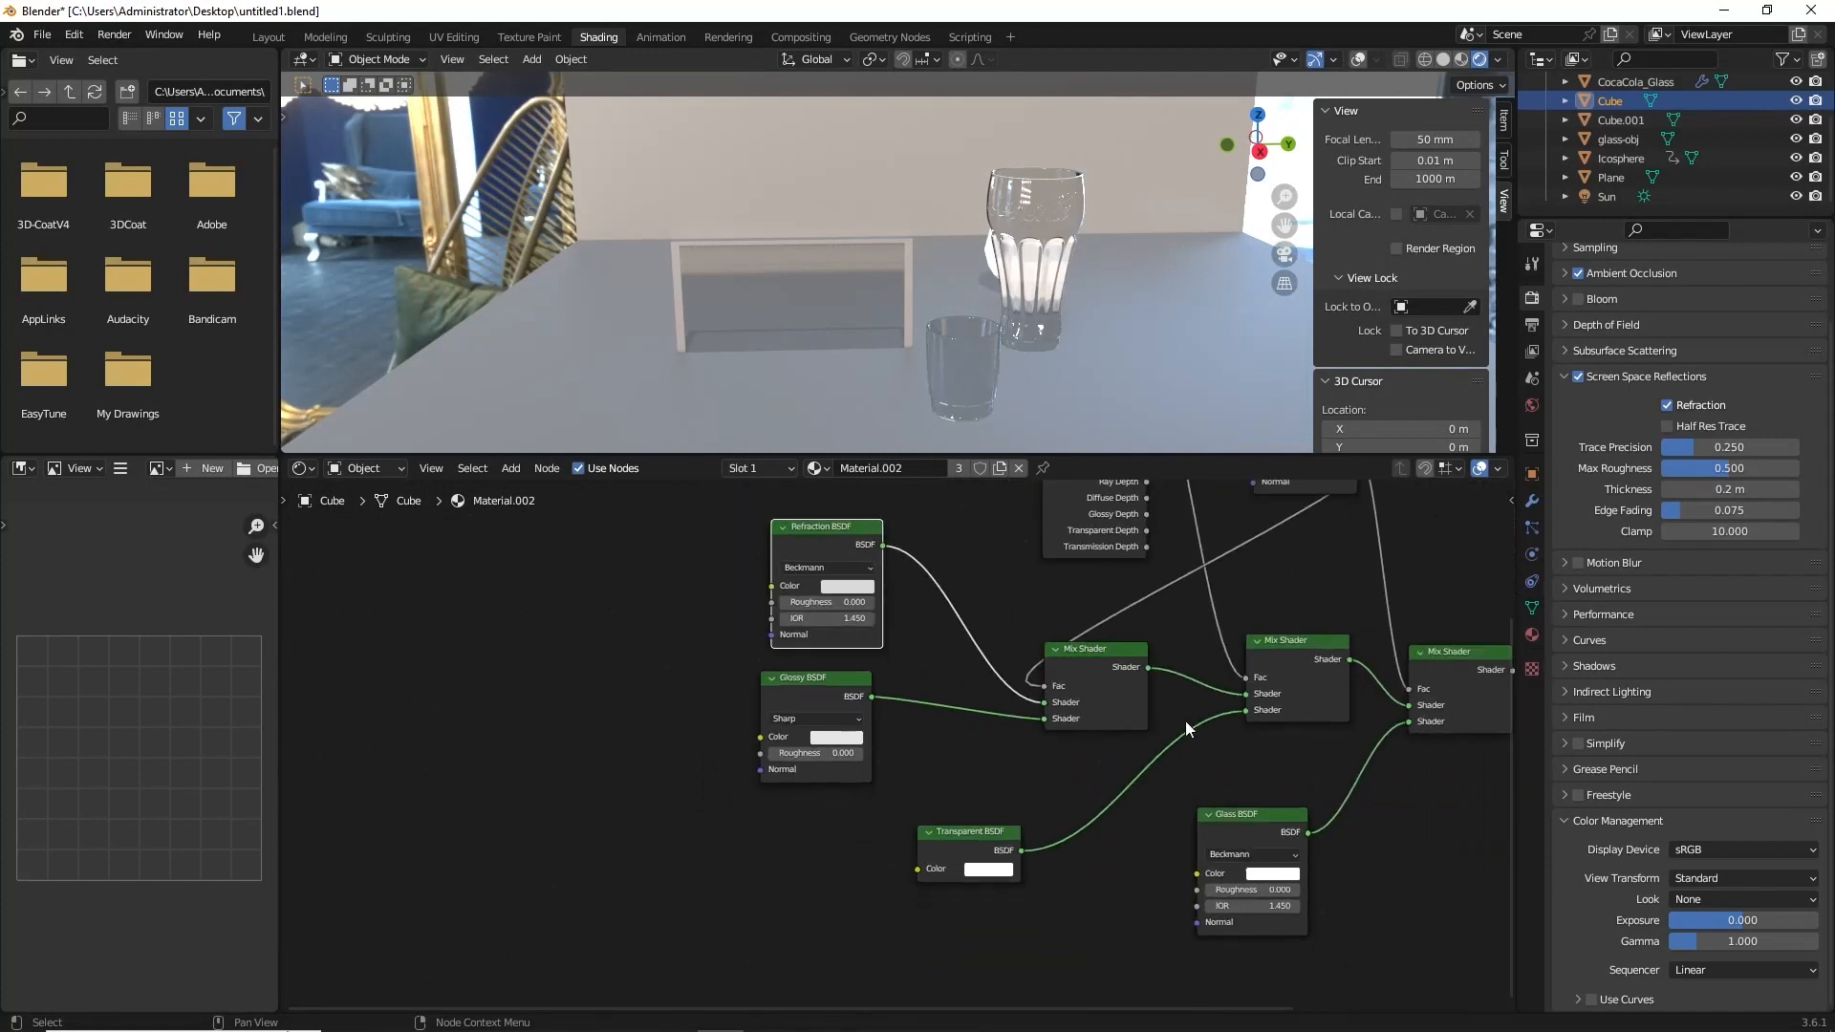
pyautogui.moveTo(1186, 724); pyautogui.dragTo(848, 713, button='middle')
pyautogui.scroll(-4, 888, 693)
pyautogui.moveTo(1240, 667); pyautogui.dragTo(1142, 684, button='middle')
pyautogui.scroll(-2, 1100, 689)
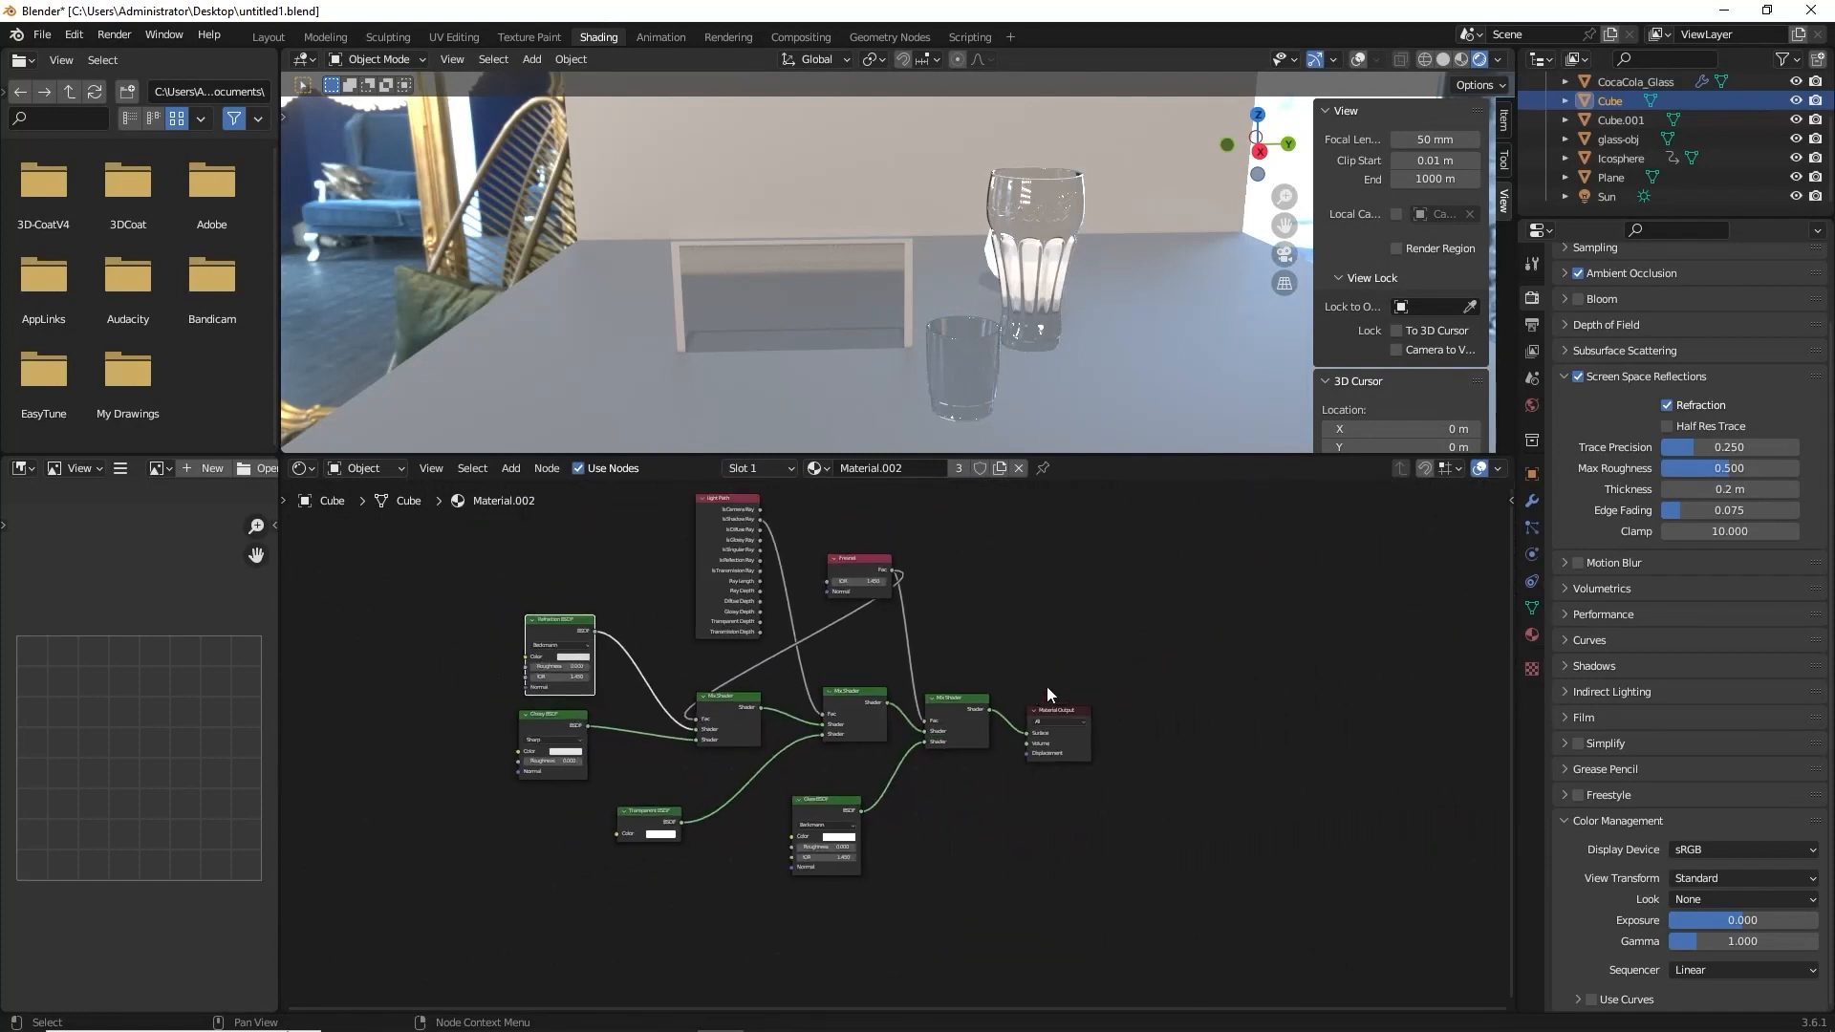
pyautogui.moveTo(1026, 654); pyautogui.dragTo(1077, 694, button='middle')
pyautogui.scroll(-1, 1090, 649)
# Switch the render engine to Cycles.
pyautogui.moveTo(1120, 286); pyautogui.dragTo(1096, 325, button='middle')
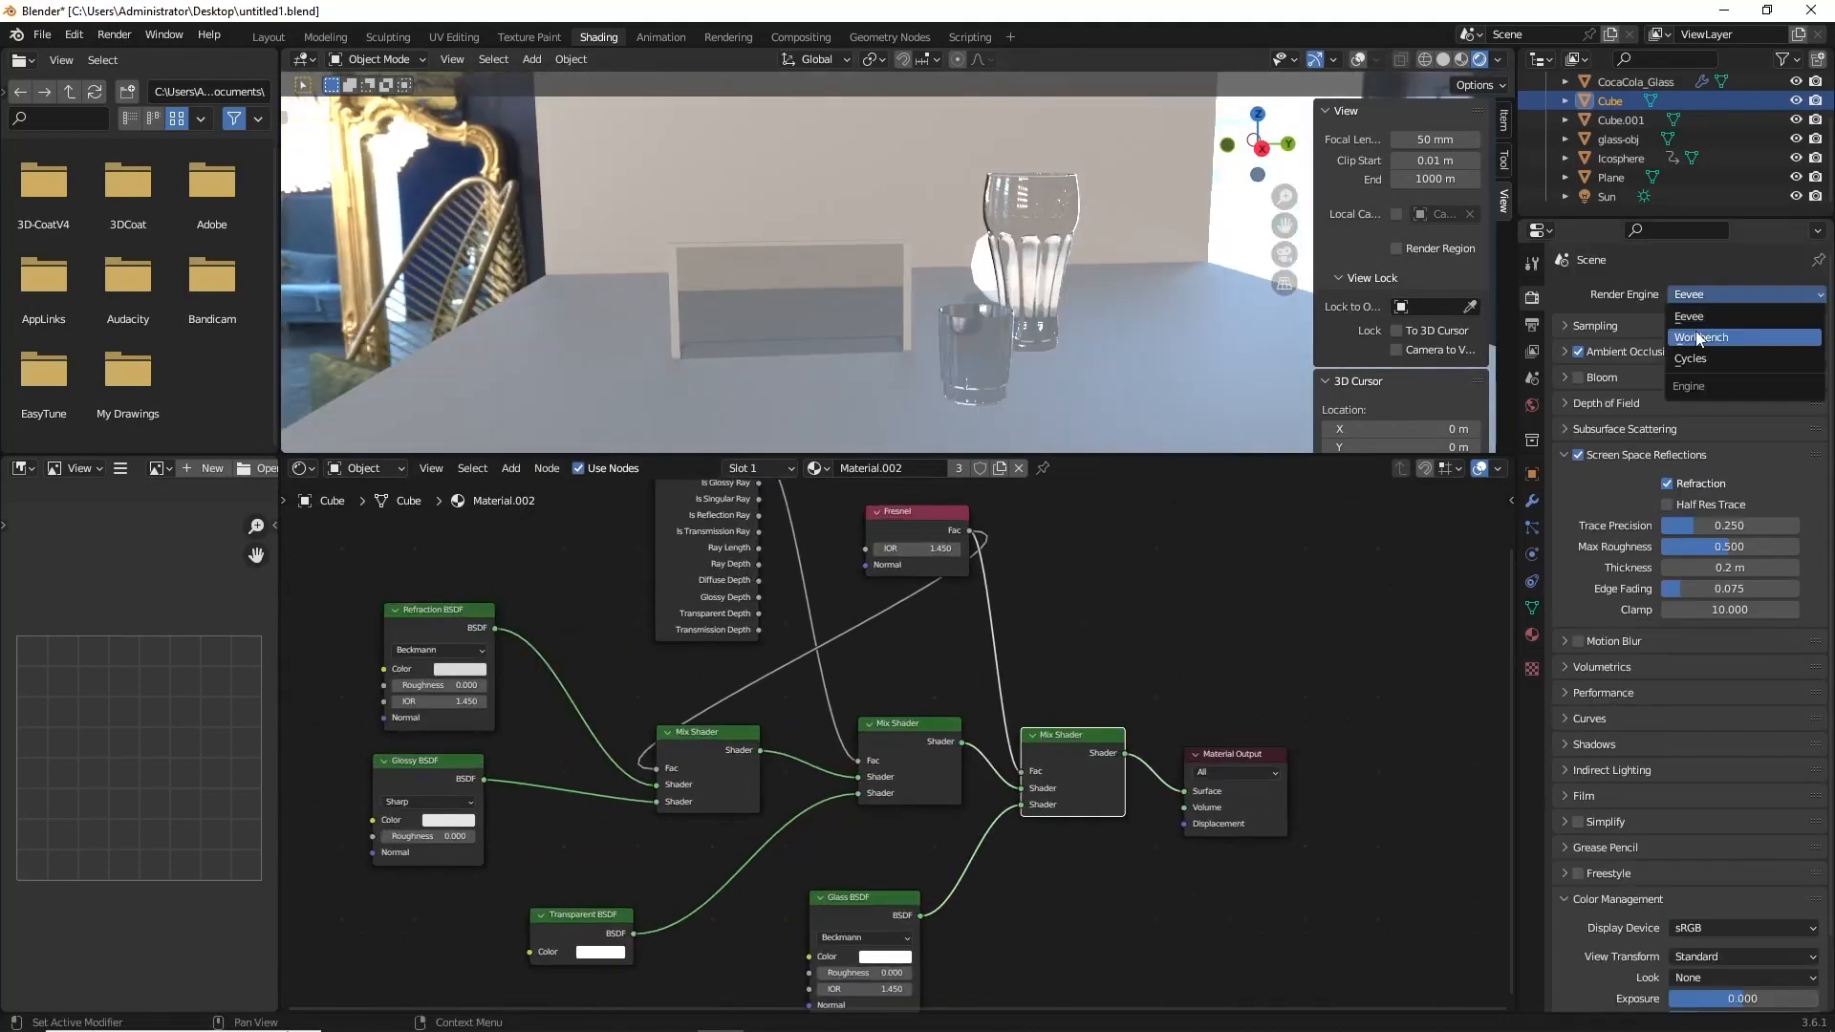
pyautogui.click(1700, 362)
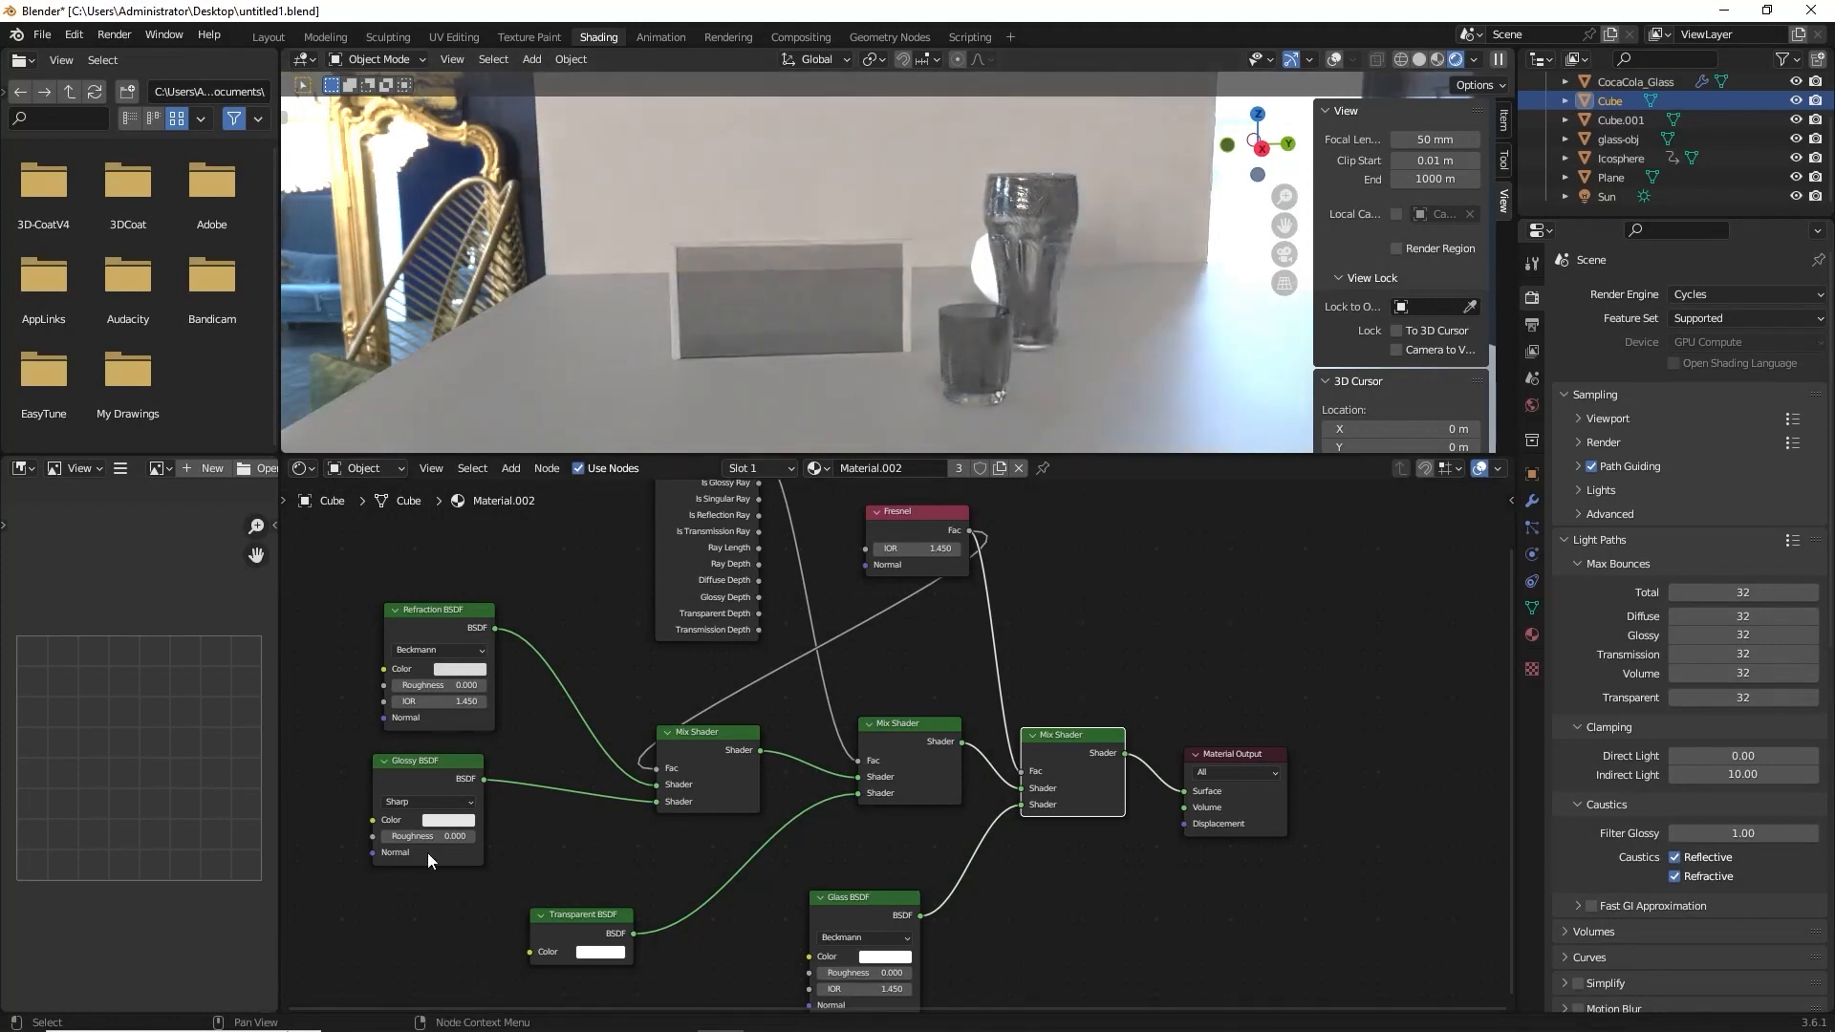
pyautogui.press('Home')
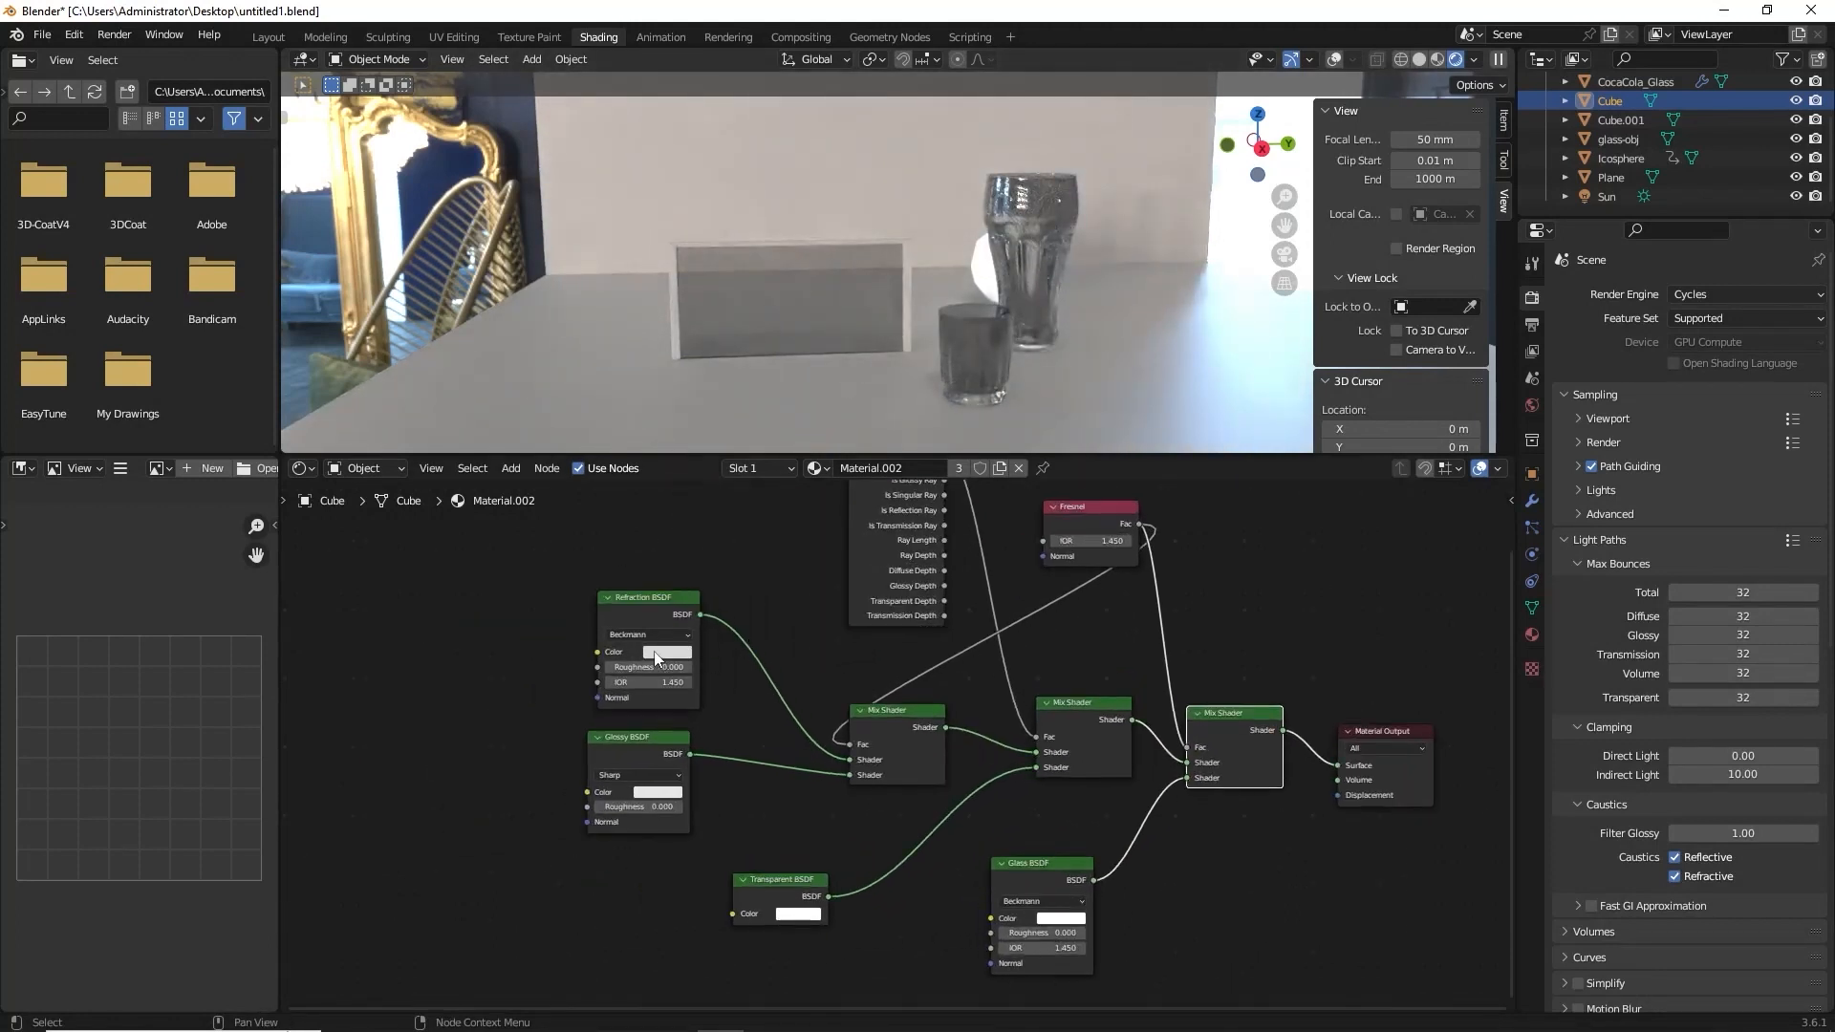
# Brighten the Refraction BSDF's color to pure white.
pyautogui.click(656, 654)
pyautogui.moveTo(765, 470); pyautogui.dragTo(765, 462)
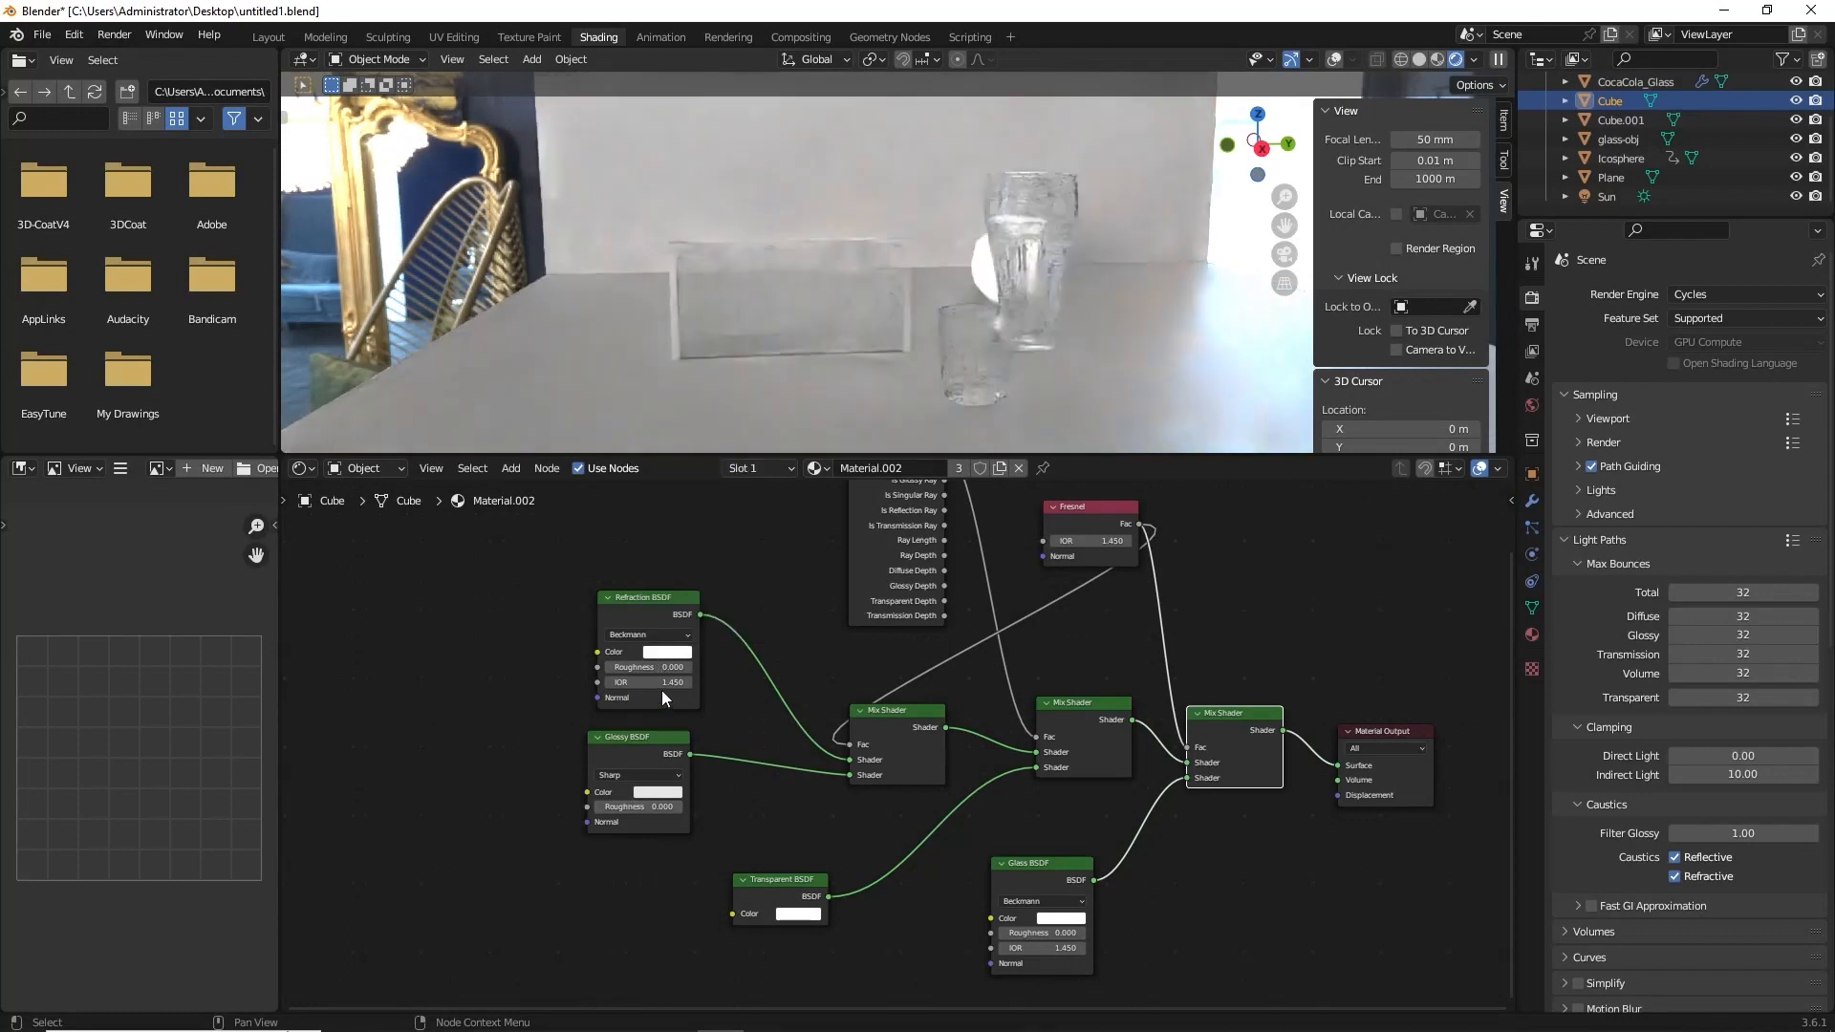
pyautogui.click(656, 793)
pyautogui.click(681, 653)
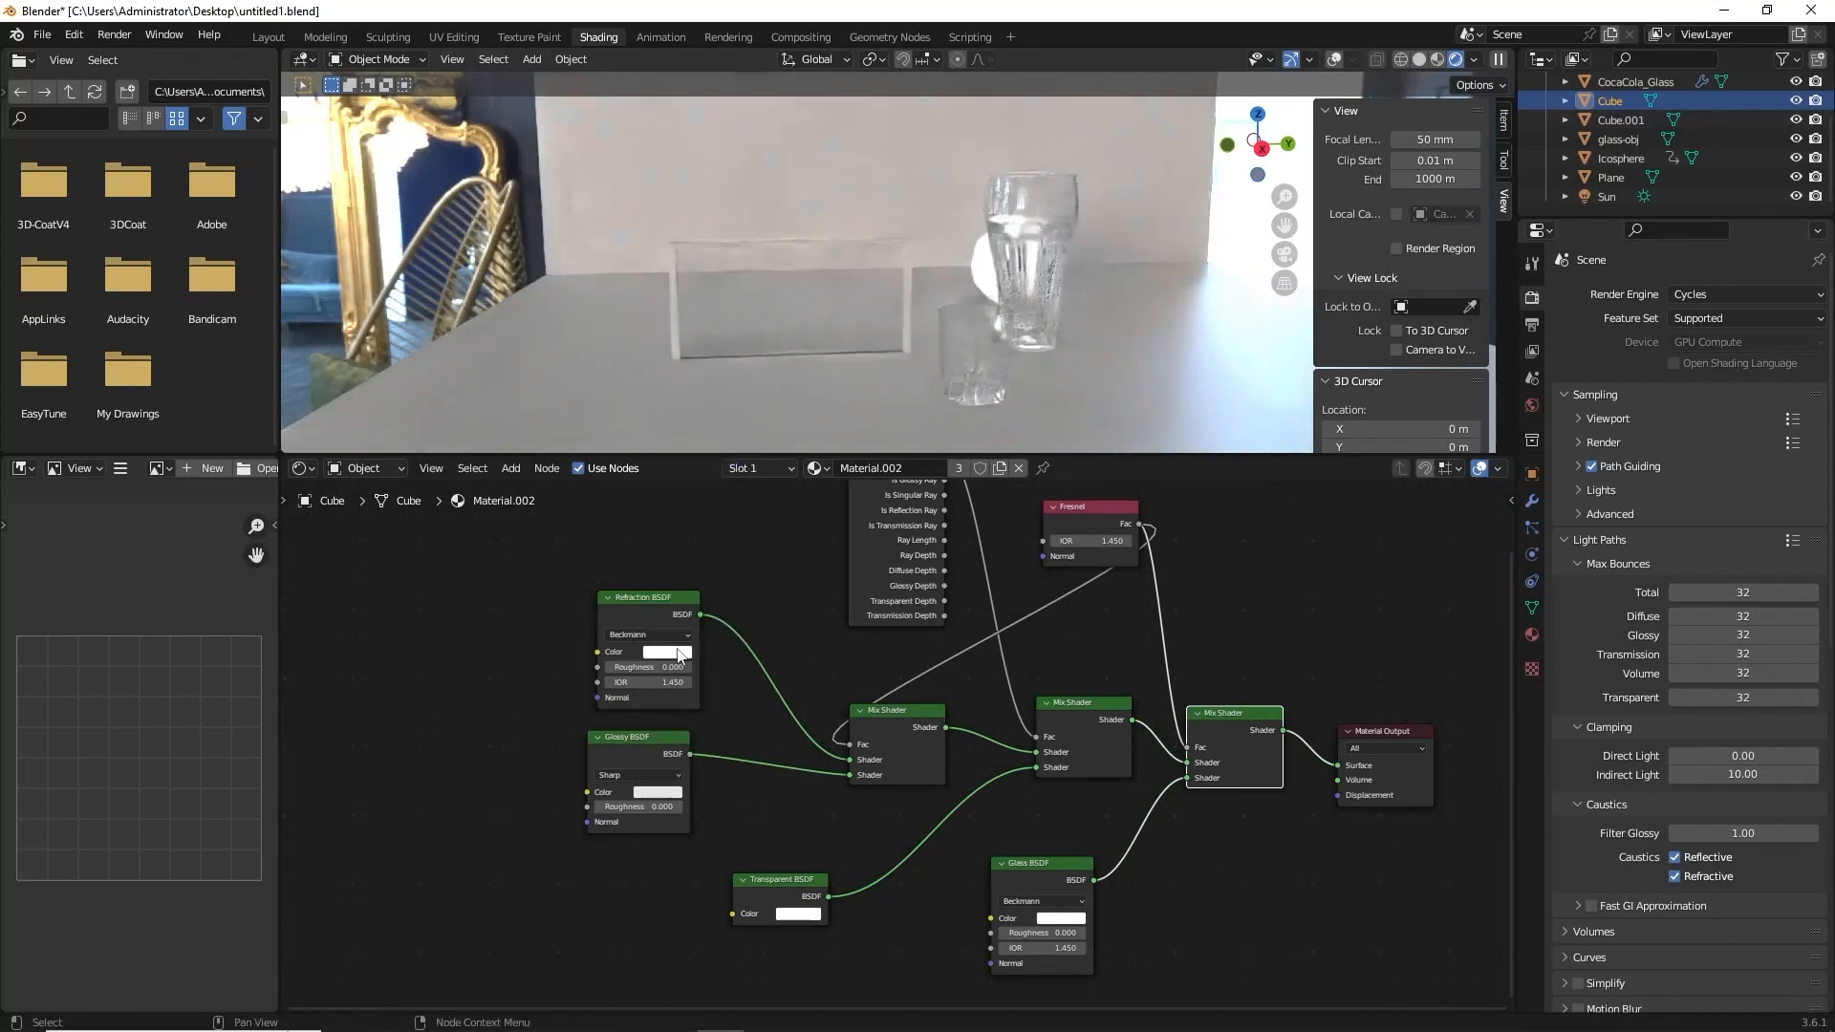